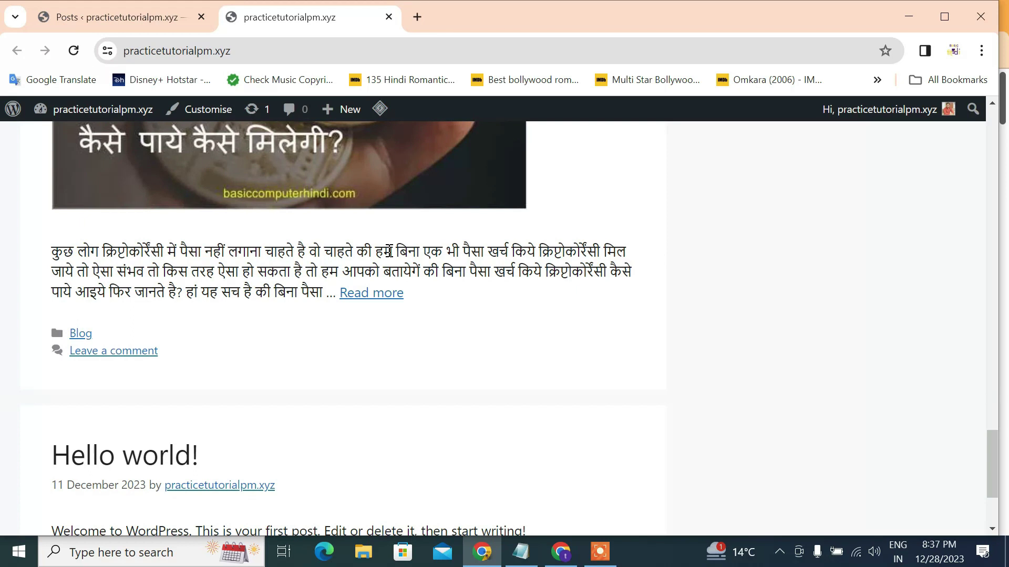
scroll(389, 251, "up", 20)
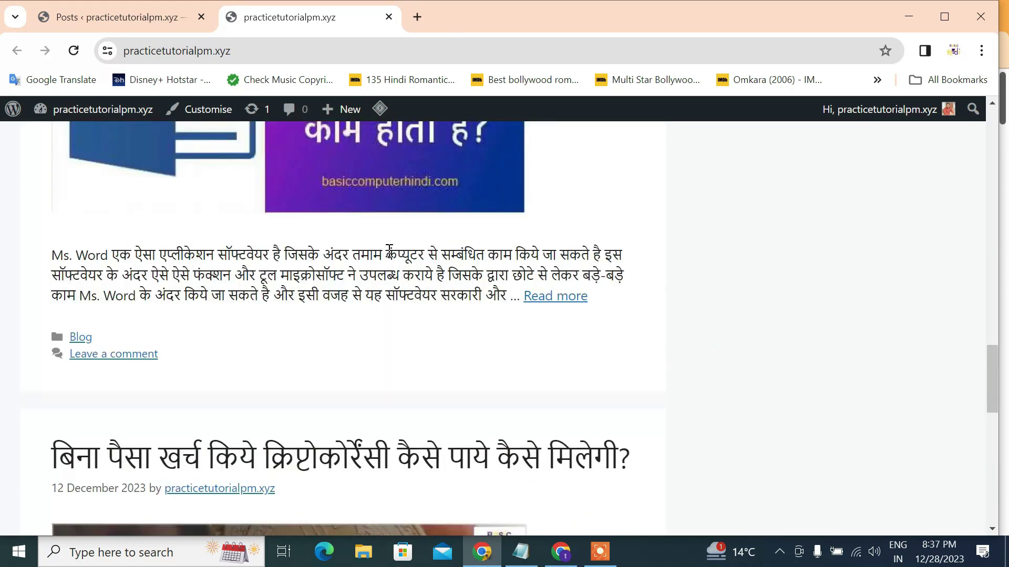
scroll(389, 251, "up", 3)
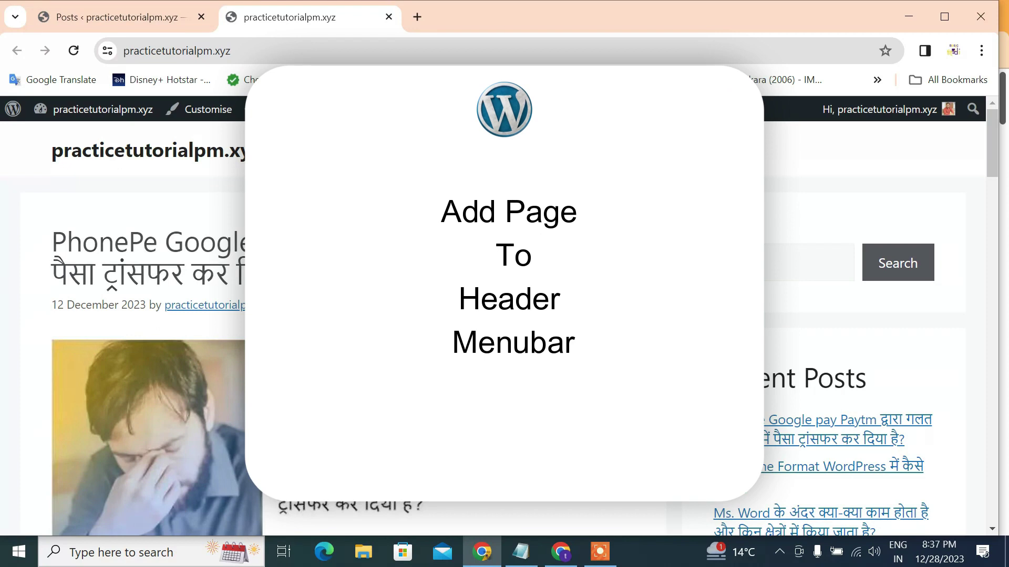
scroll(389, 368, "down", 7)
scroll(389, 316, "down", 10)
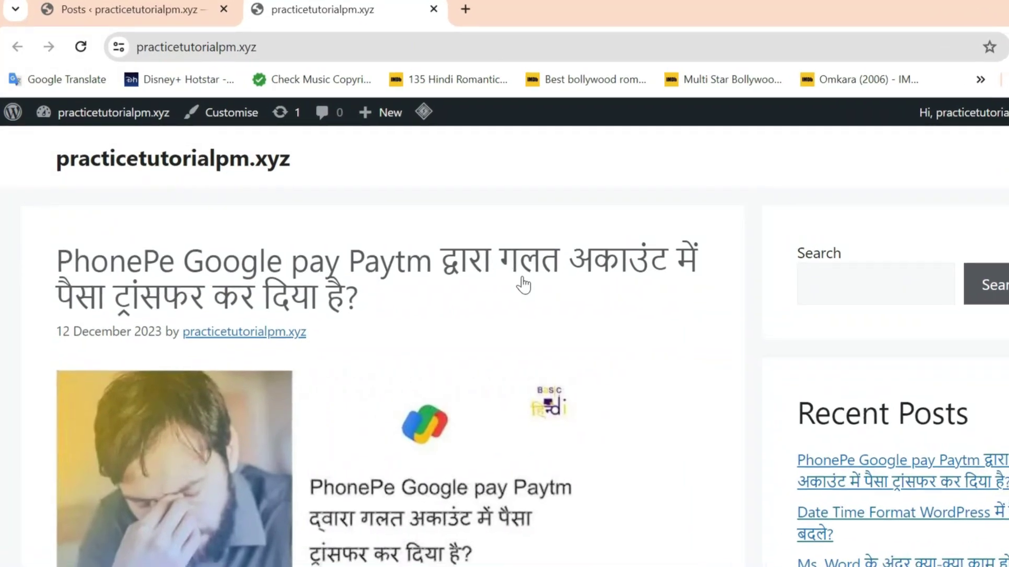
- Open the list of all pages in the site's WordPress admin area
left_click(113, 9)
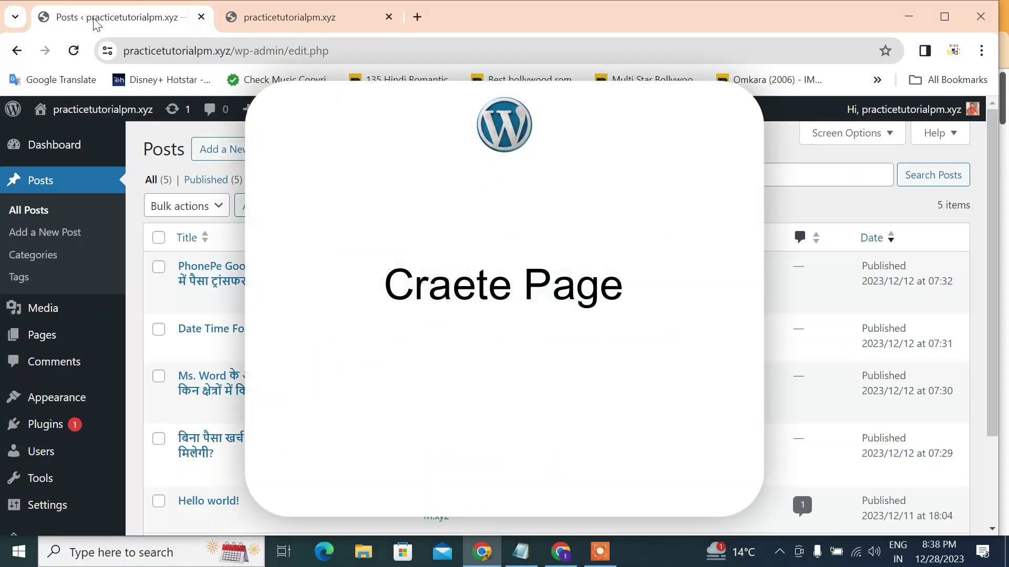
mouse_move(21, 341)
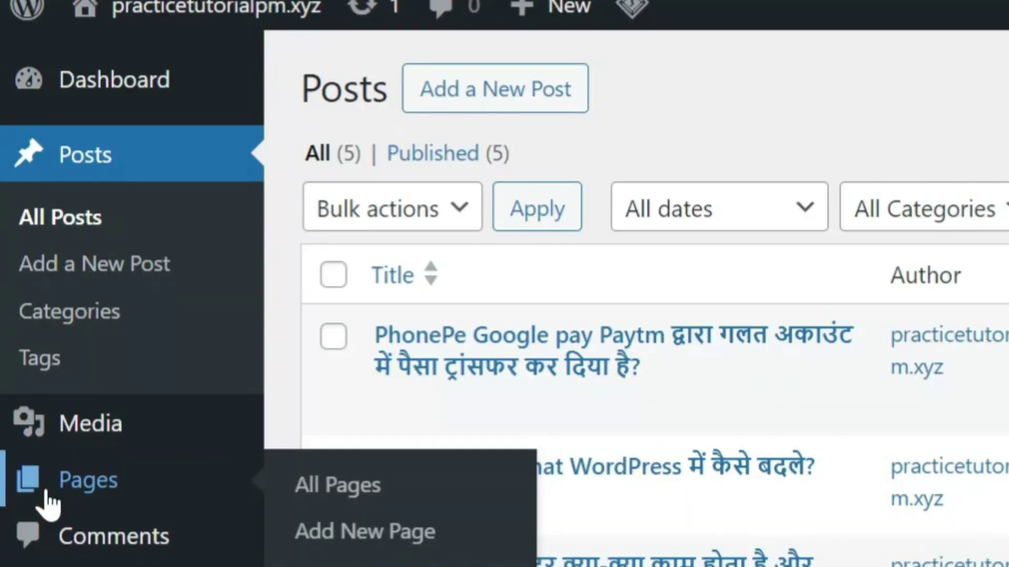
left_click(334, 486)
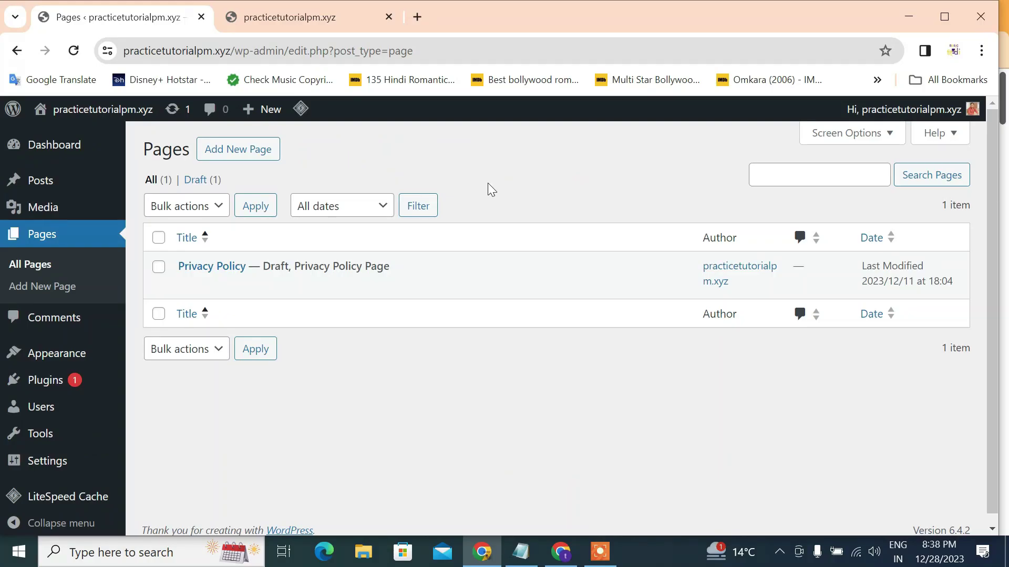
- Look over the live practicetutorialpm.xyz homepage from its header down to its footer
key("ctrl+Tab")
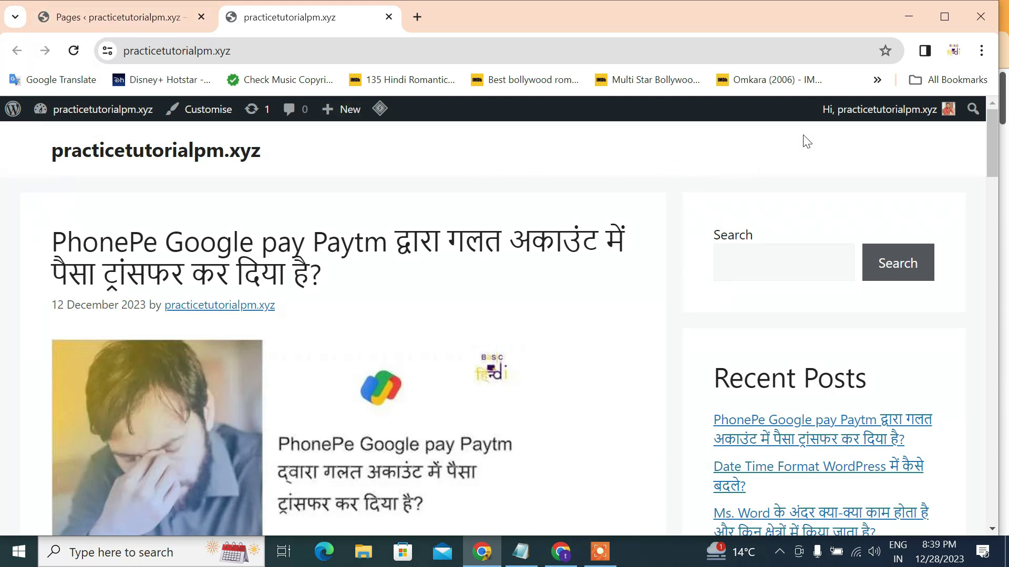
scroll(653, 165, "down", 20)
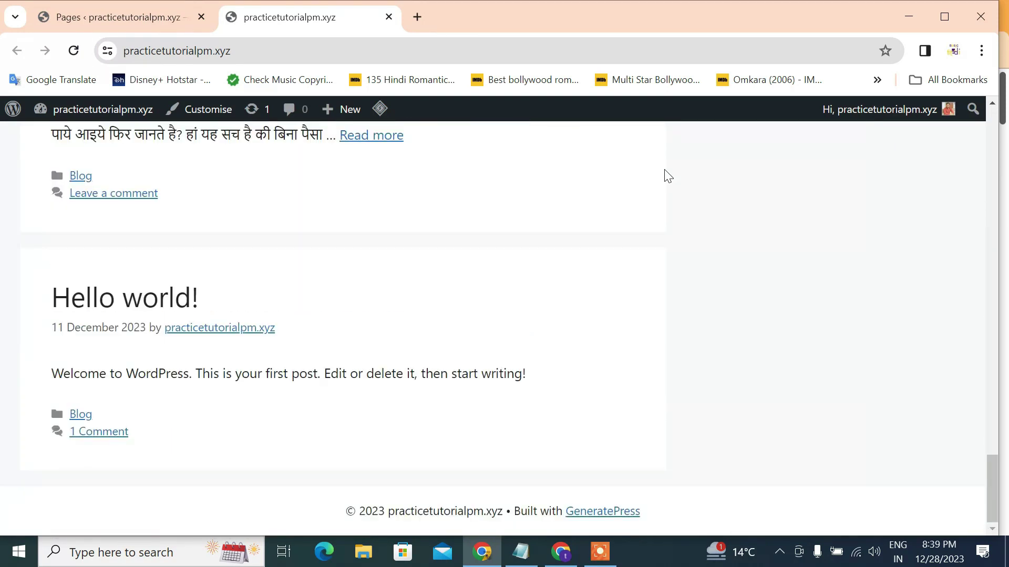
scroll(753, 198, "up", 15)
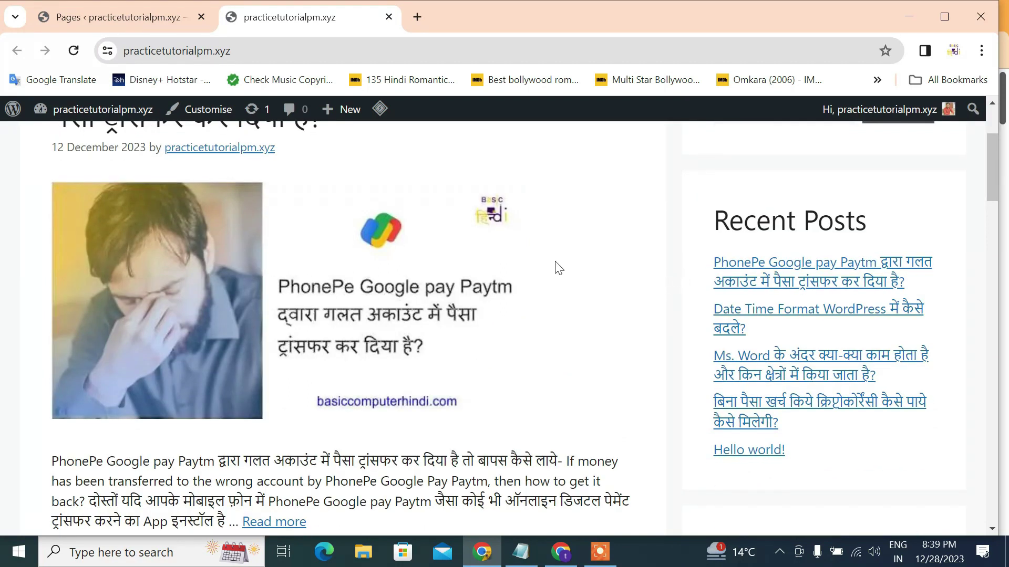
- Open the editor for adding a new page in a separate browser tab and switch to it
left_click(152, 17)
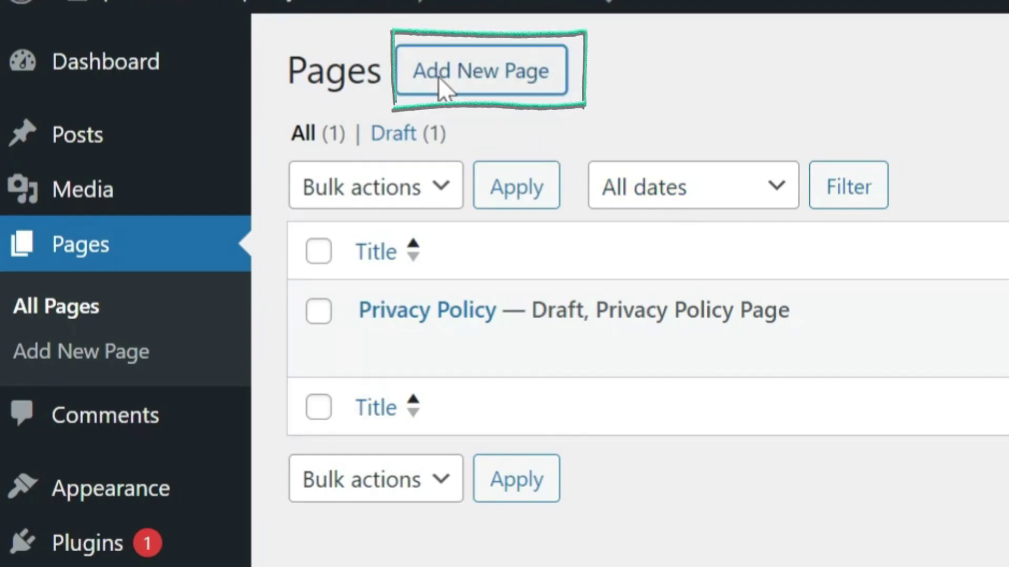
right_click(441, 78)
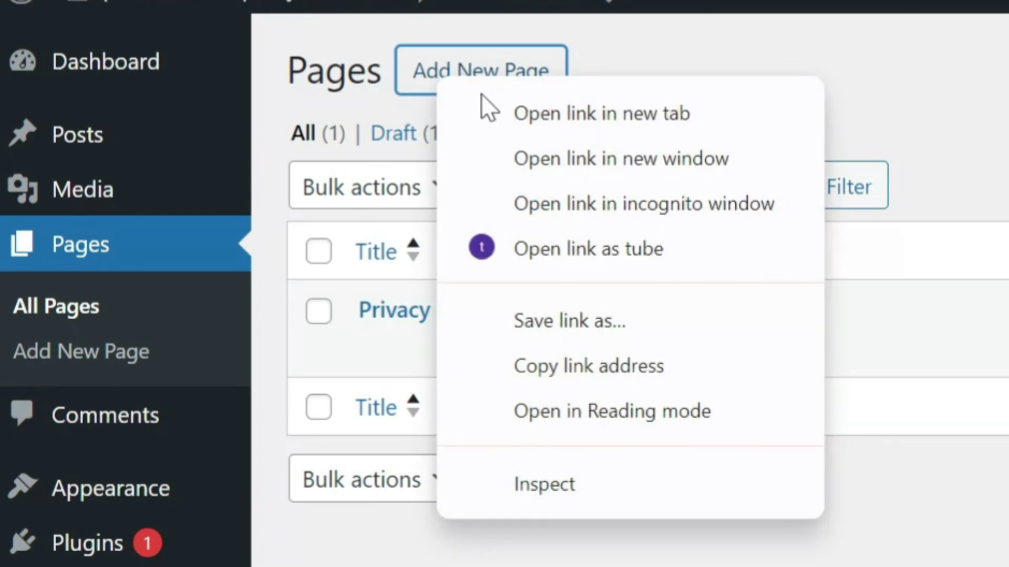
left_click(540, 117)
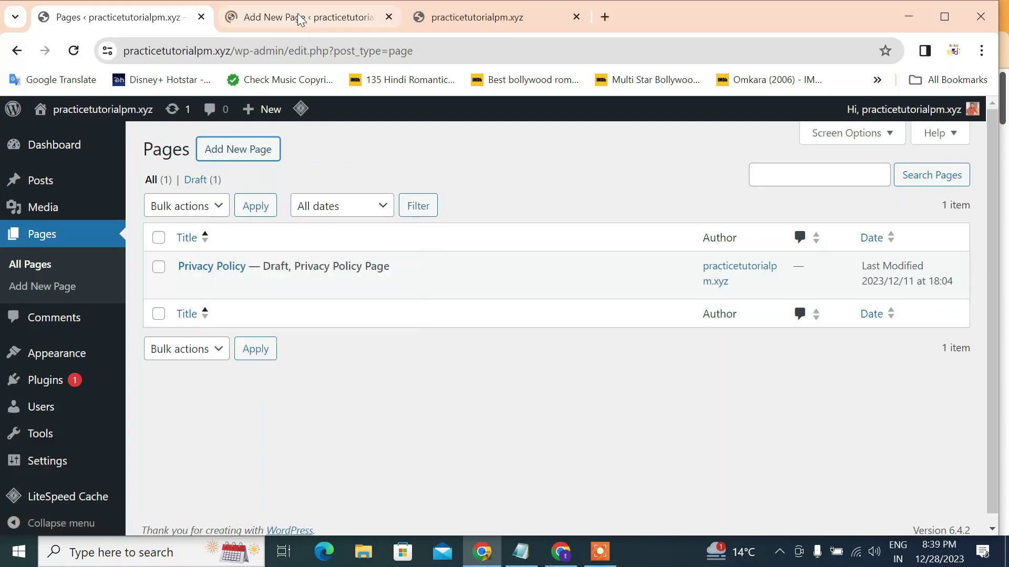
left_click(300, 19)
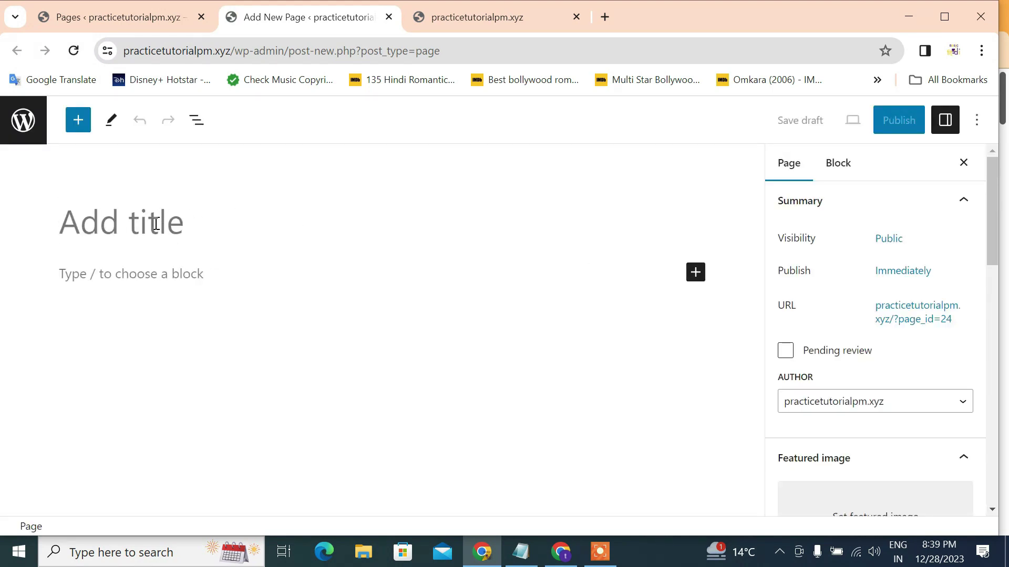
- Open the basiccomputerhindi.com website in a new browser tab
left_click(472, 16)
left_click(455, 55)
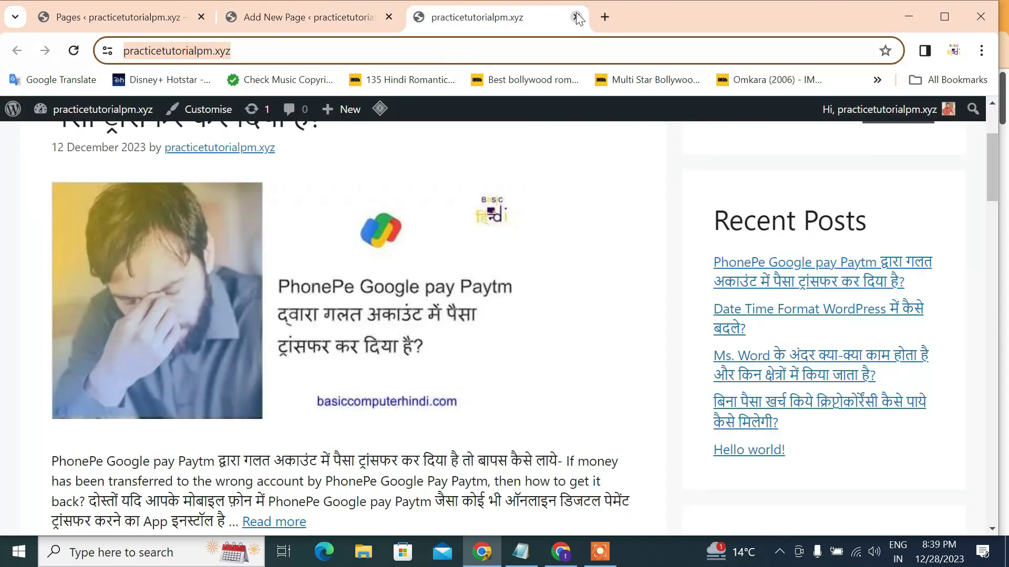
left_click(601, 21)
type("b")
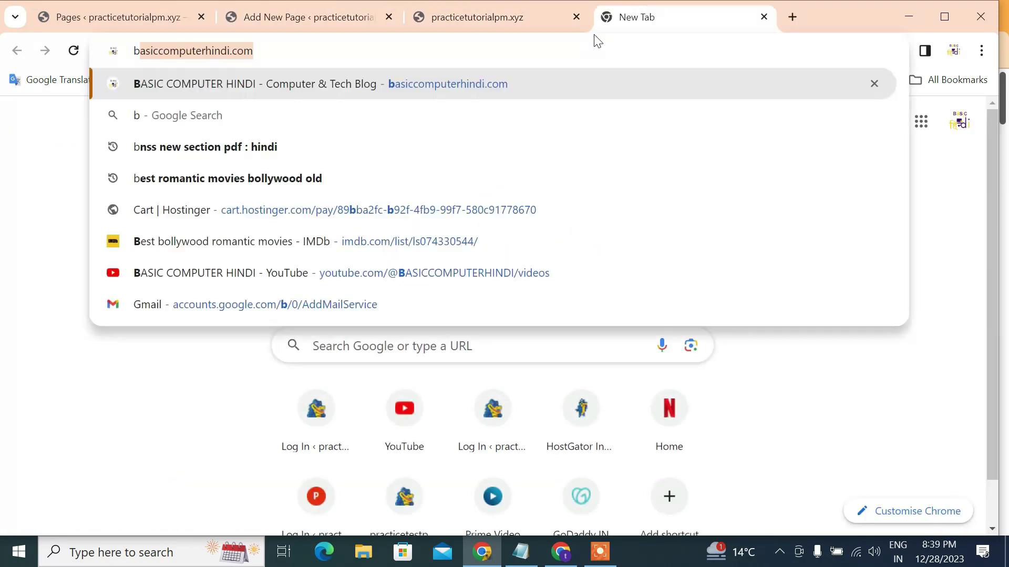
key("Return")
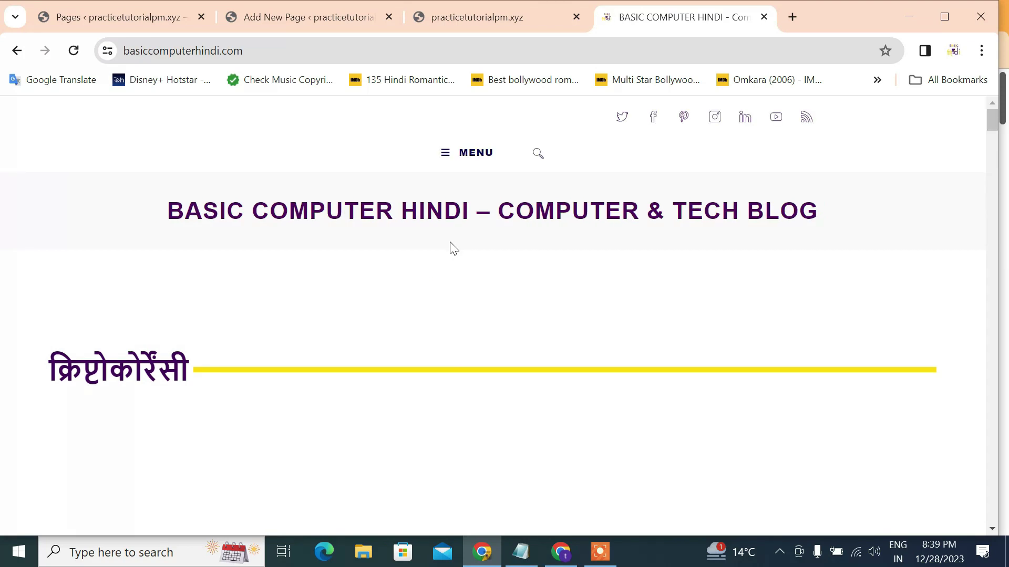
- Open the About page from the links in the website's footer
left_click_drag(992, 121, 948, 522)
scroll(282, 430, "up", 5)
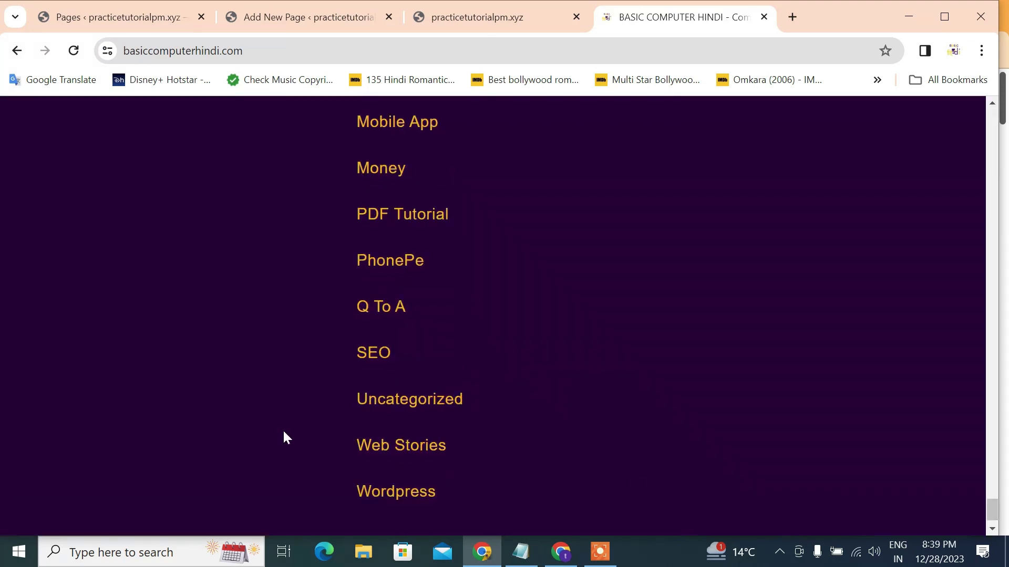
scroll(283, 428, "up", 10)
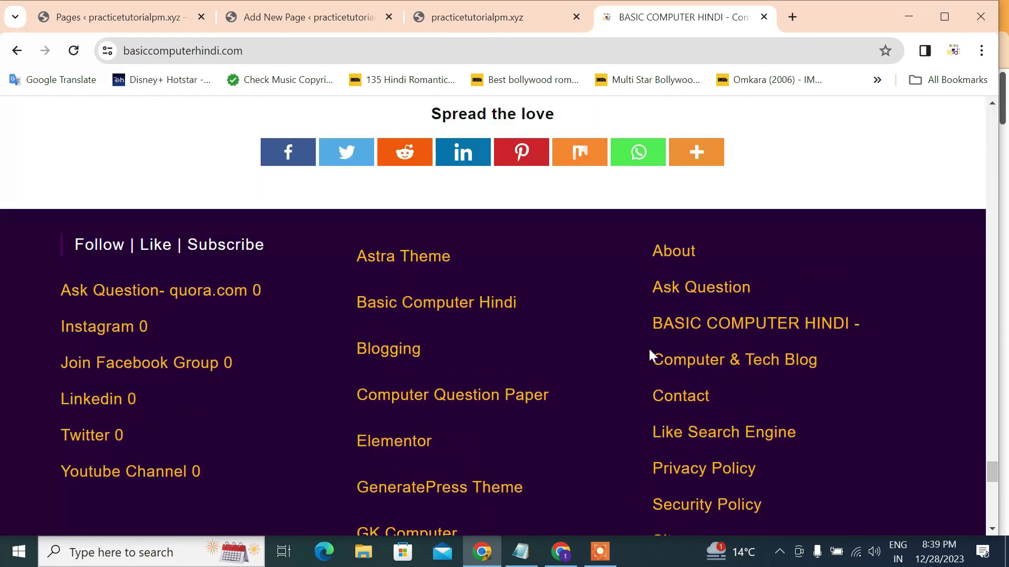
left_click(677, 253)
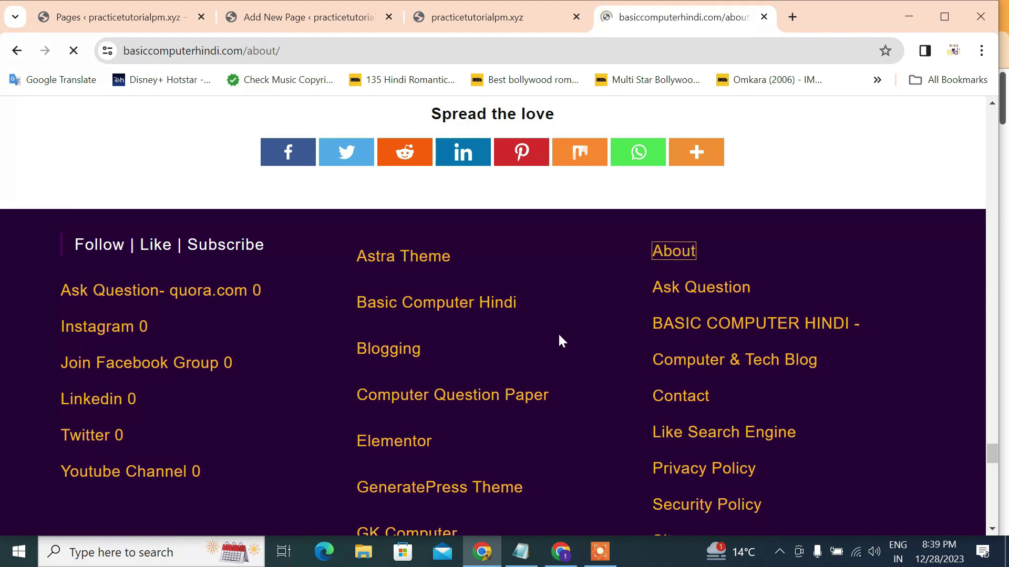
- Copy the About page text from the heading "Basic Compute Blog क्या है ?" through the paragraph introducing the blog's founder
scroll(417, 334, "down", 7)
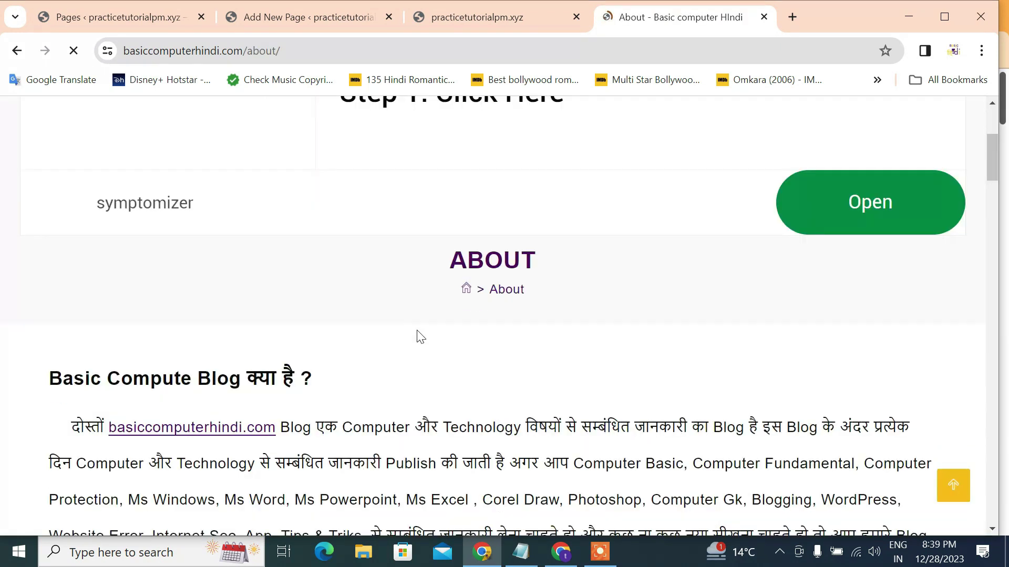
scroll(418, 335, "down", 2)
left_click_drag(49, 140, 352, 386)
scroll(349, 333, "down", 3)
right_click(379, 275)
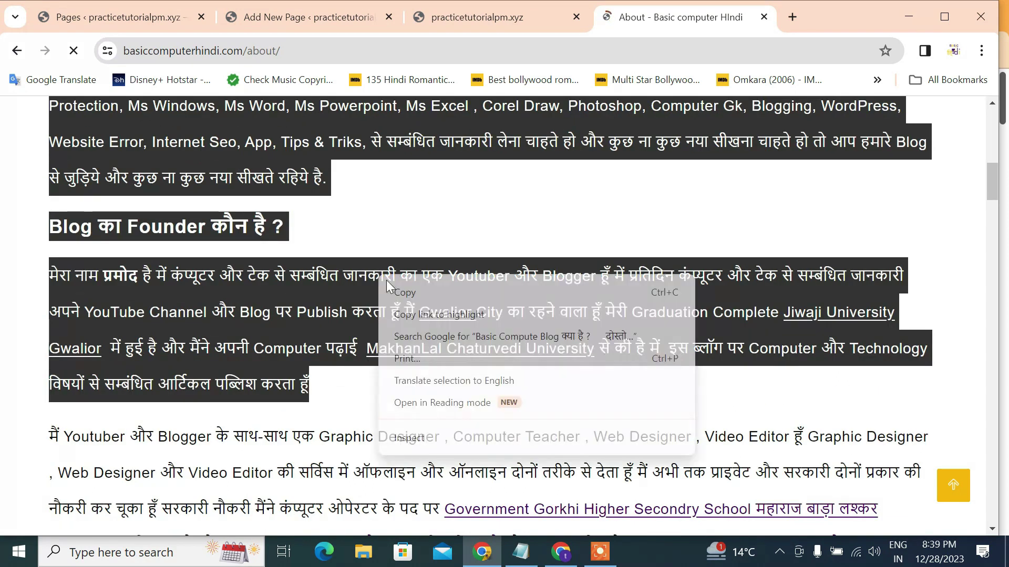
left_click(400, 288)
- Title the new WordPress page "About" and paste the copied text as its content
left_click(473, 17)
left_click(327, 18)
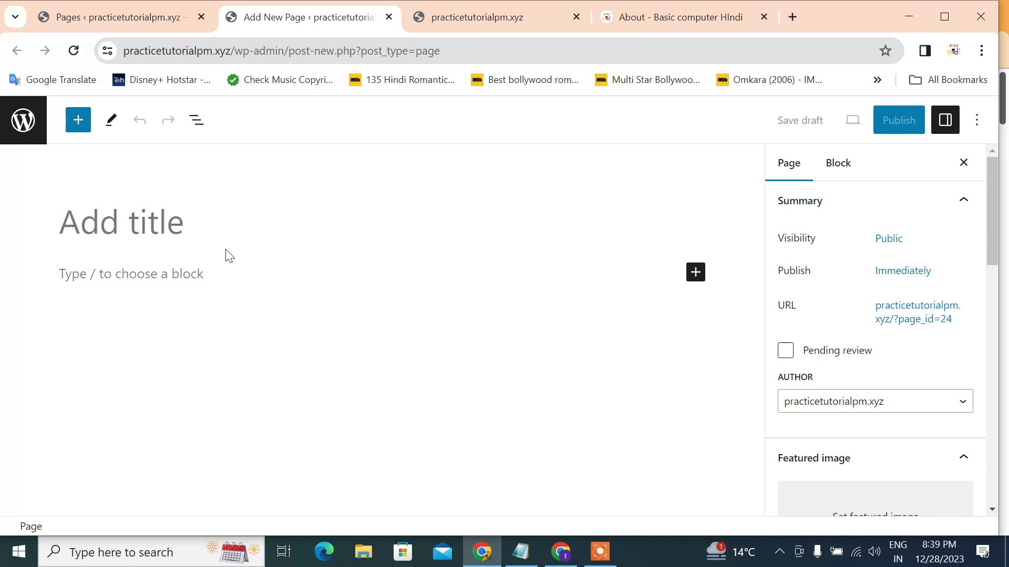
type("About")
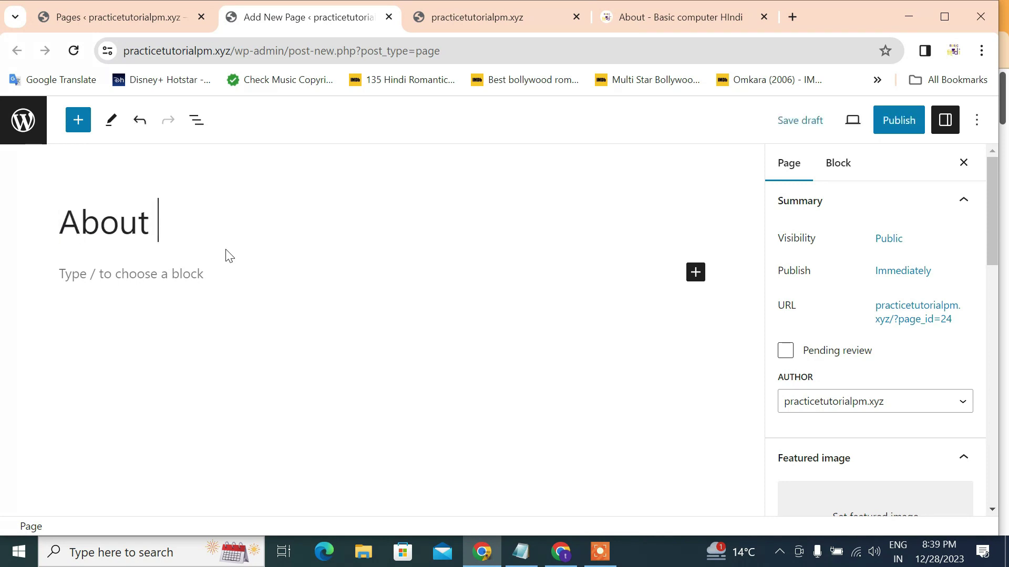
left_click(218, 277)
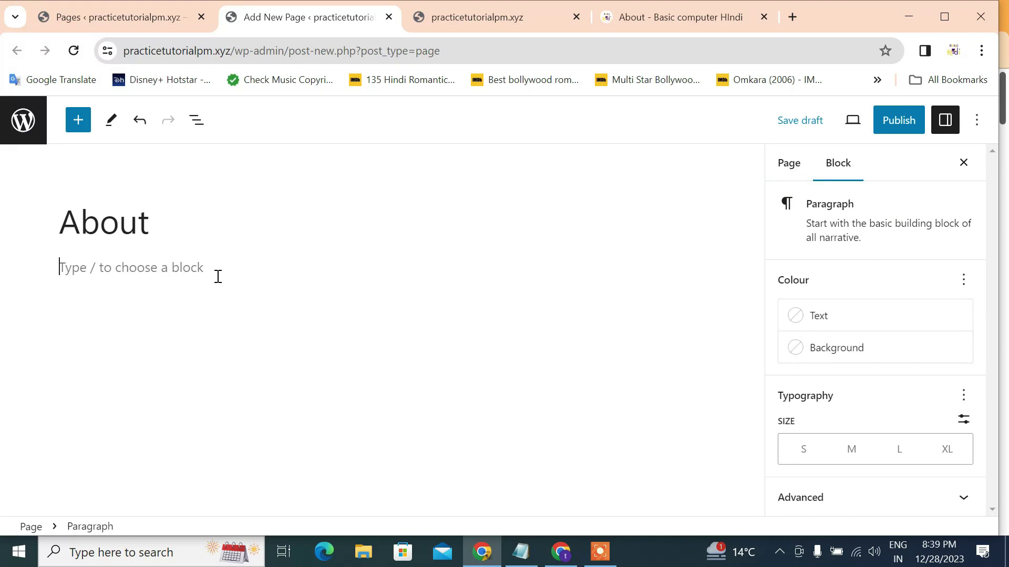
key("ctrl+v")
scroll(219, 277, "up", 2)
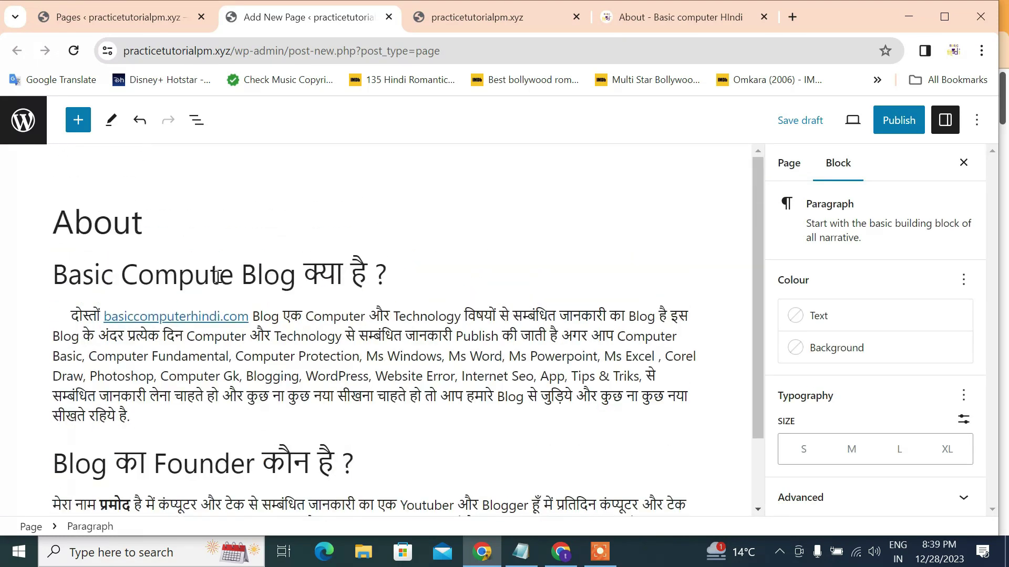
- Set the font size of the paragraph below the heading "Basic Compute Blog क्या है ?" to Medium
double_click(161, 228)
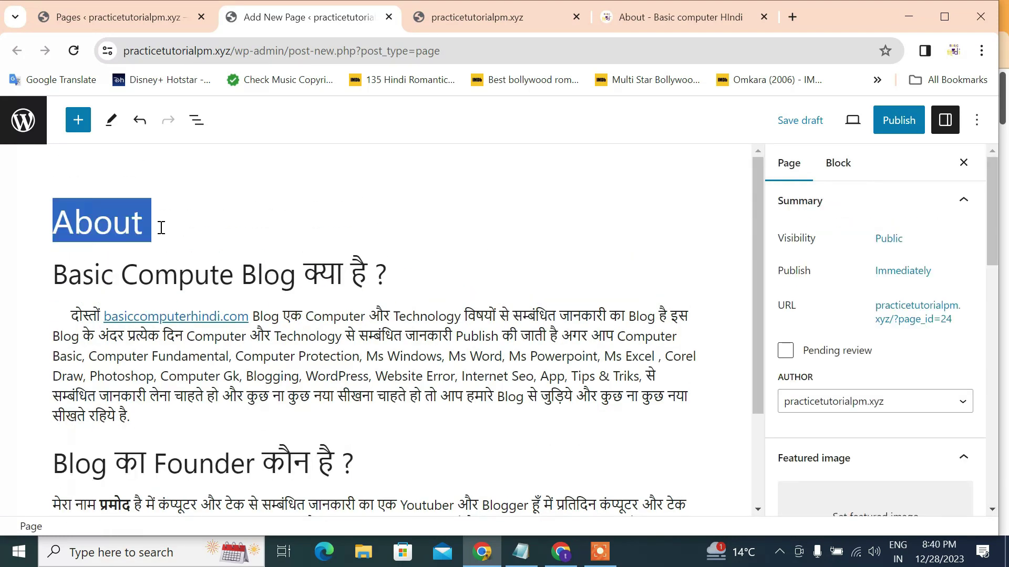
scroll(885, 333, "down", 5)
left_click(374, 274)
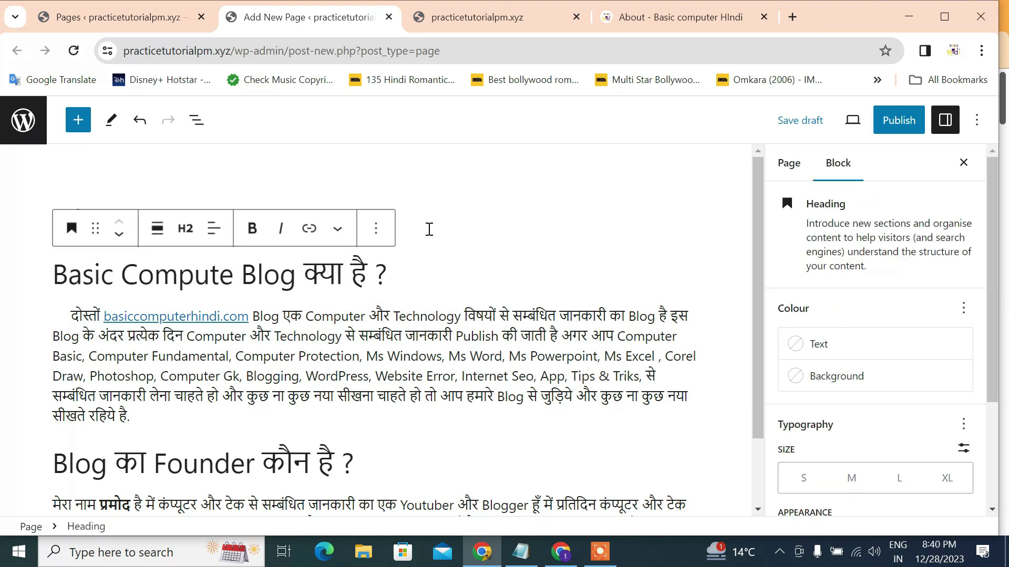
left_click(389, 343)
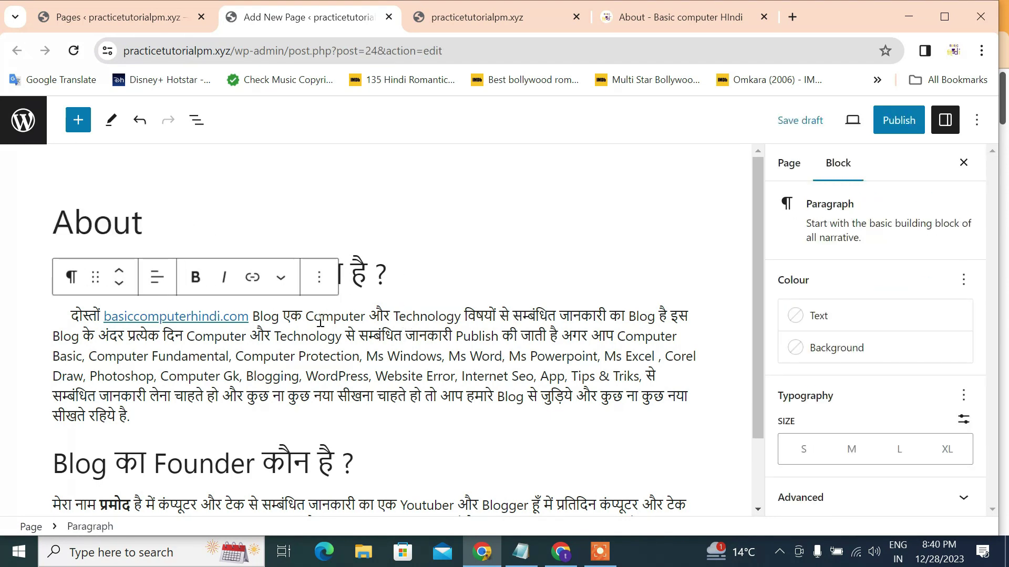
left_click(850, 451)
left_click(900, 451)
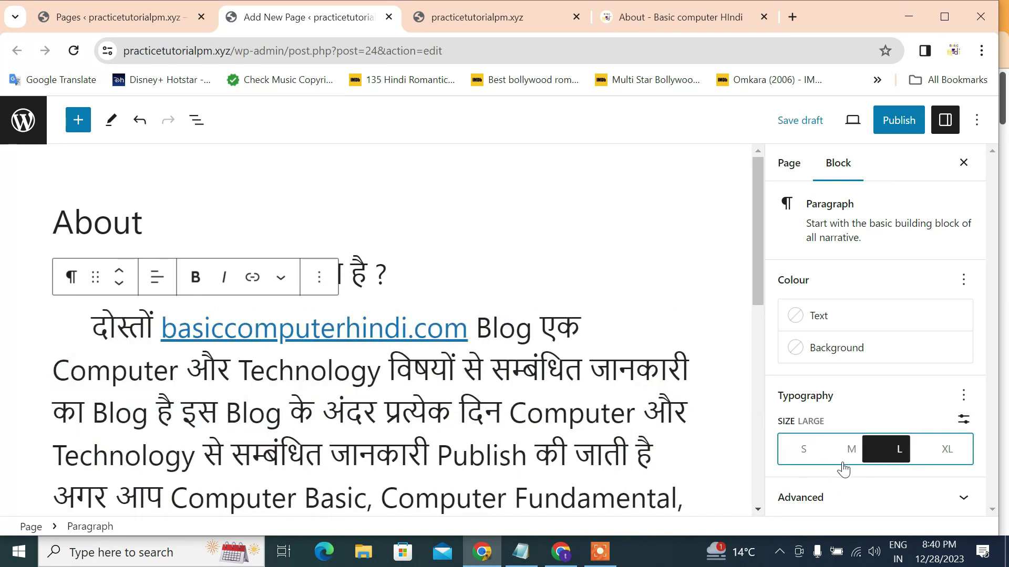
left_click(803, 452)
left_click(846, 452)
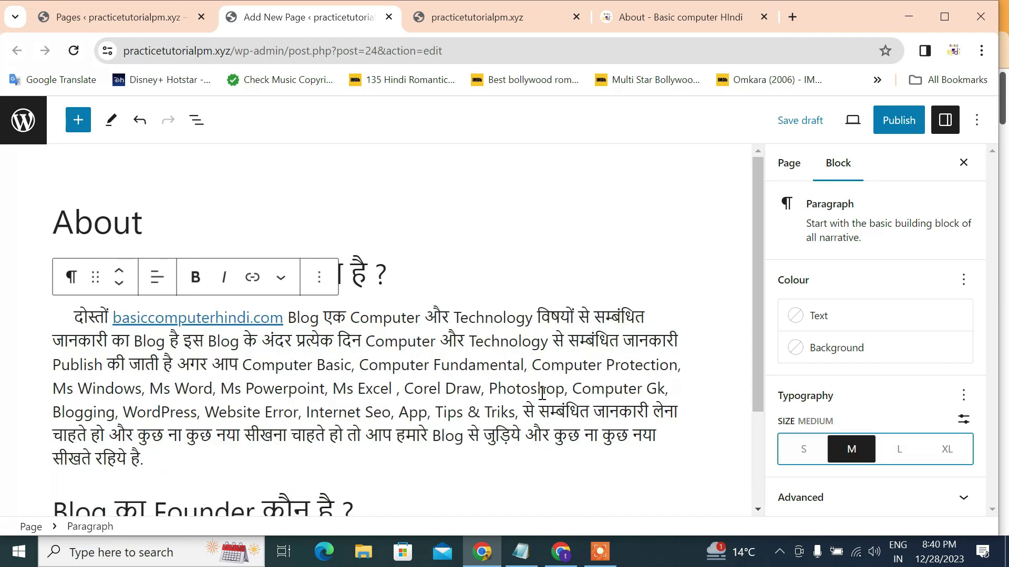
left_click(495, 350)
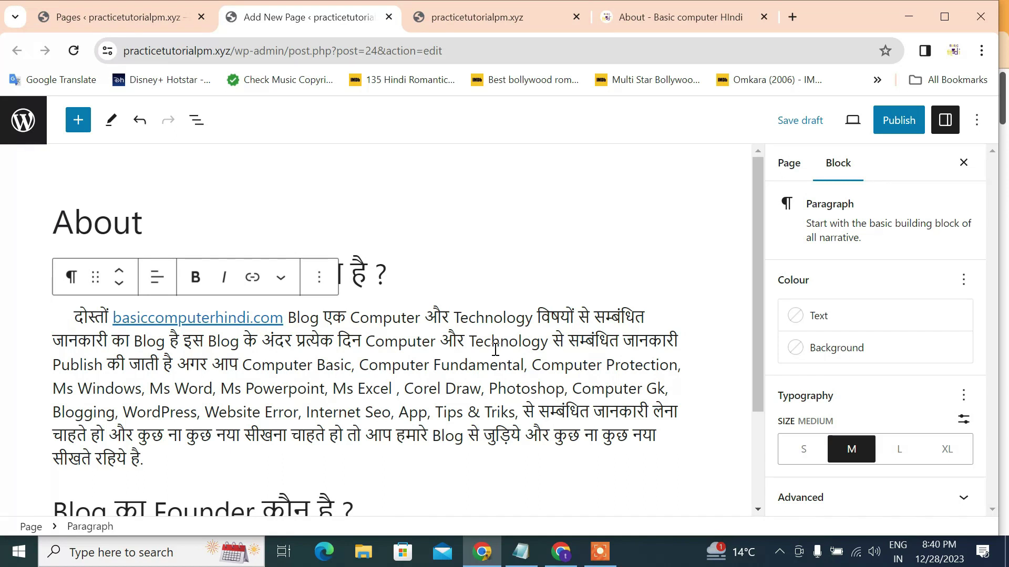
- Change the text colour of the heading "Basic Compute Blog क्या है ?" to the blue Accent theme colour
left_click(464, 281)
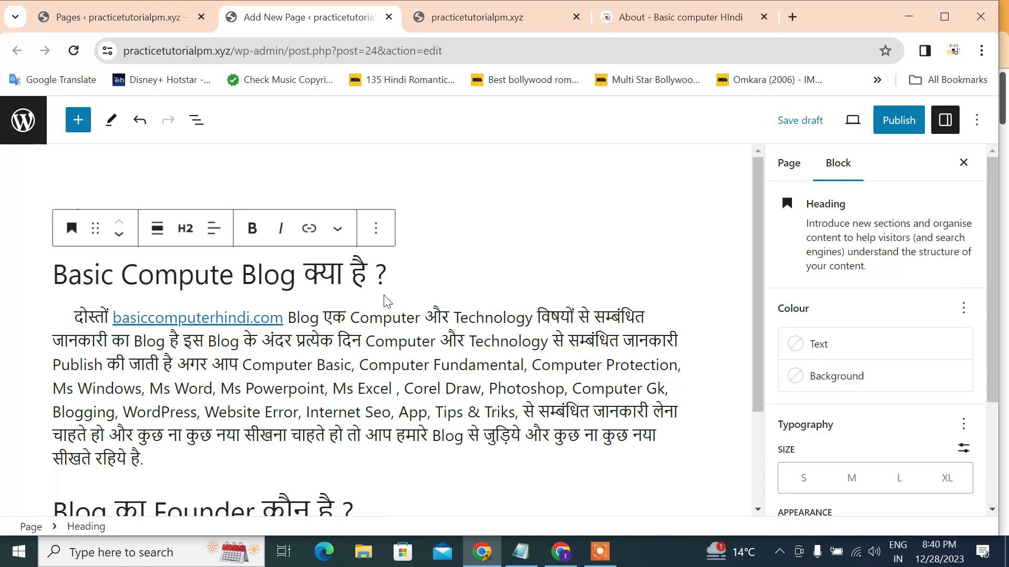
left_click_drag(408, 270, 58, 291)
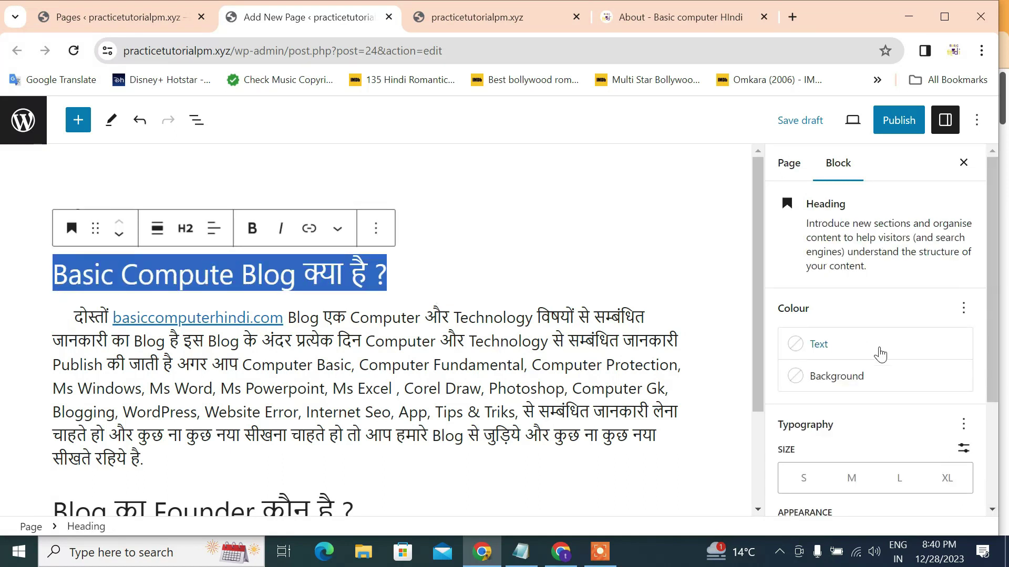
left_click(817, 346)
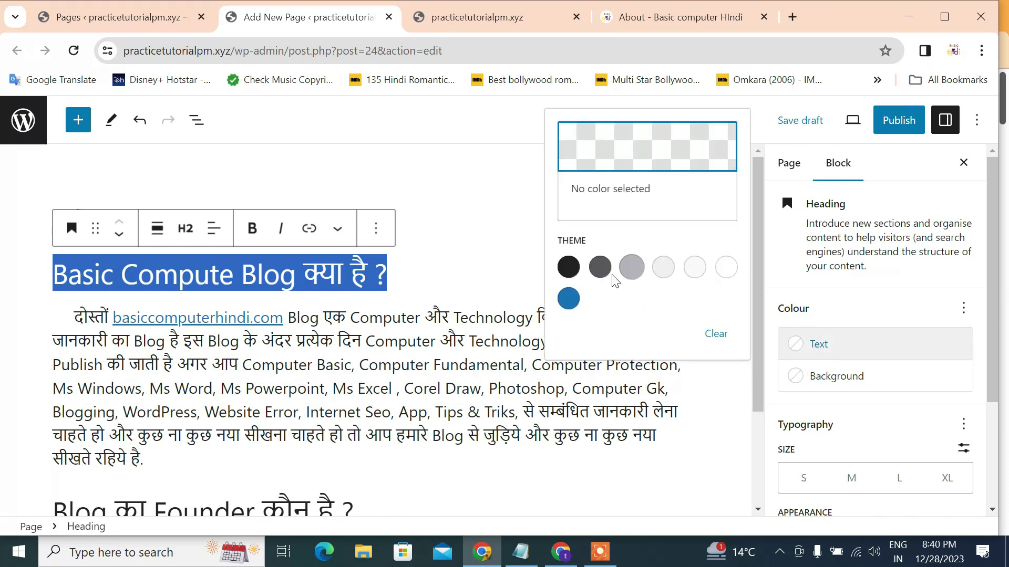
left_click(577, 303)
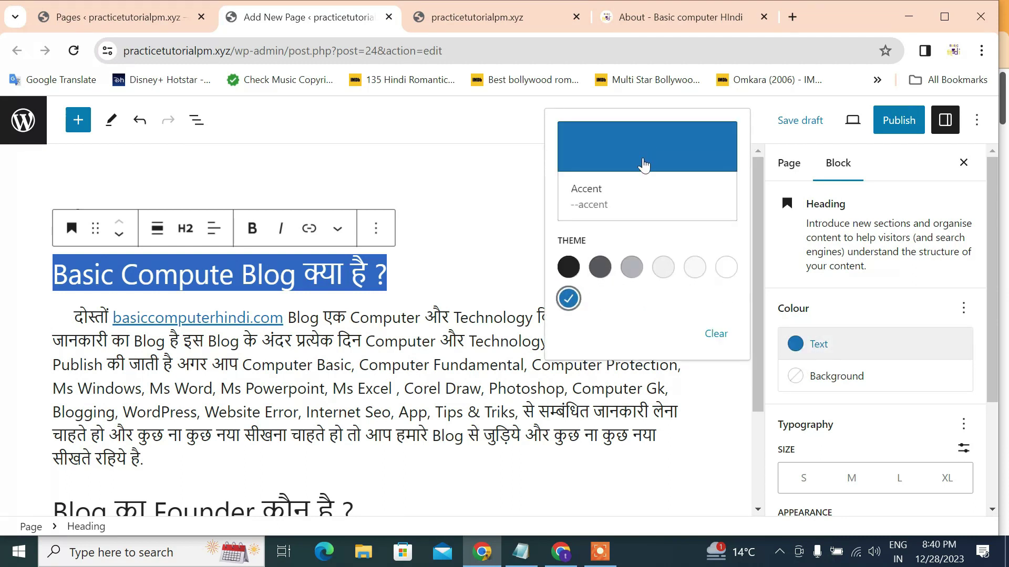
- Change the text colour of the heading "Basic Compute Blog क्या है ?" to a custom dark purple
left_click(650, 156)
left_click_drag(486, 314, 492, 311)
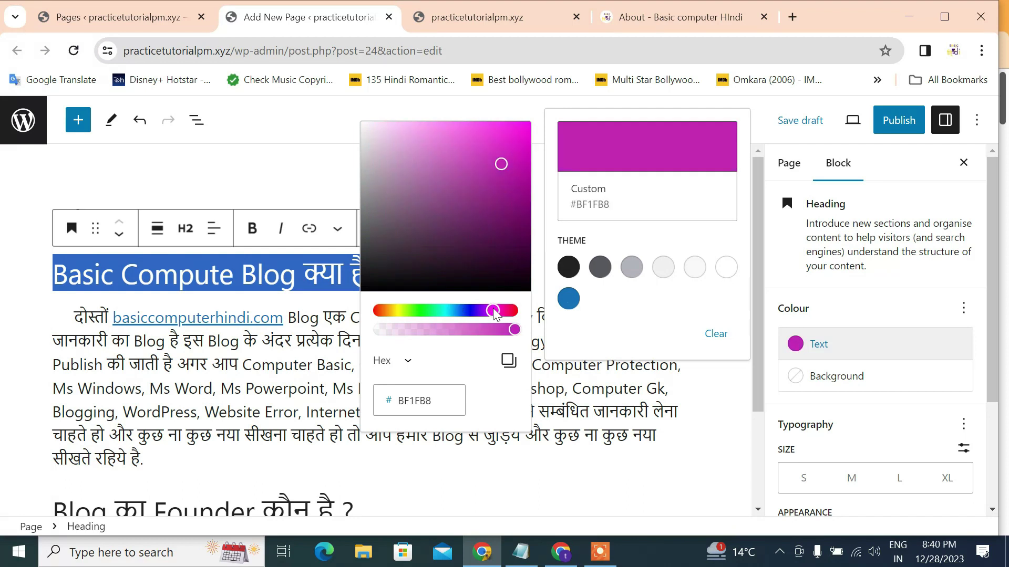
left_click(502, 212)
left_click(432, 273)
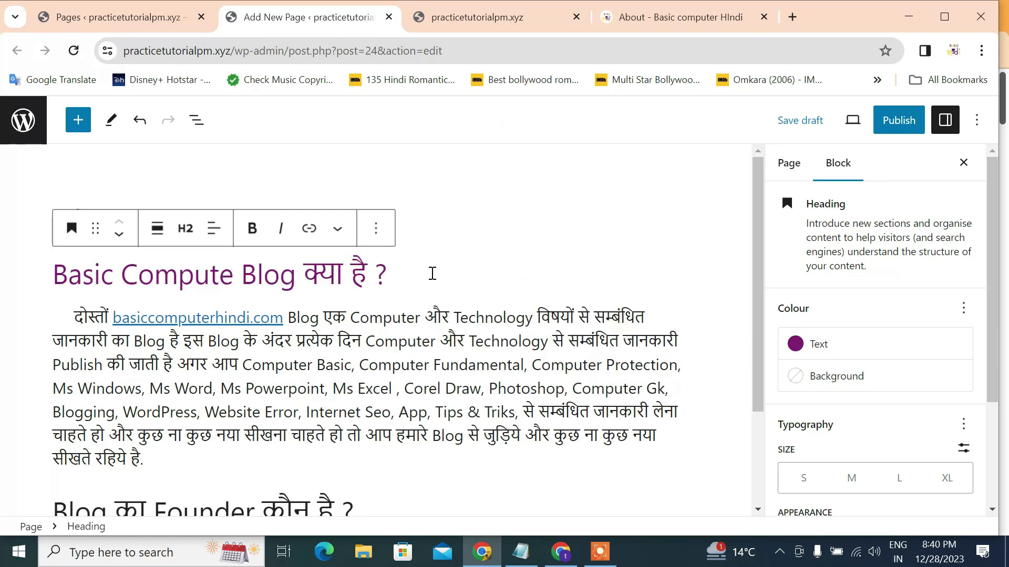
- Try the blue Accent theme colour as the background of the paragraph below the first heading, and undo it
double_click(464, 318)
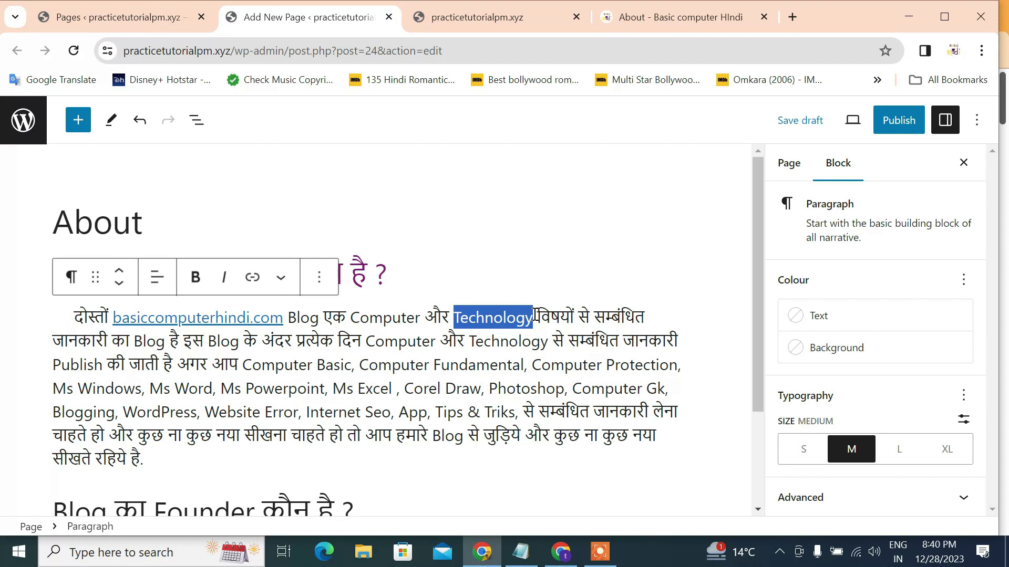
left_click(799, 353)
left_click(555, 325)
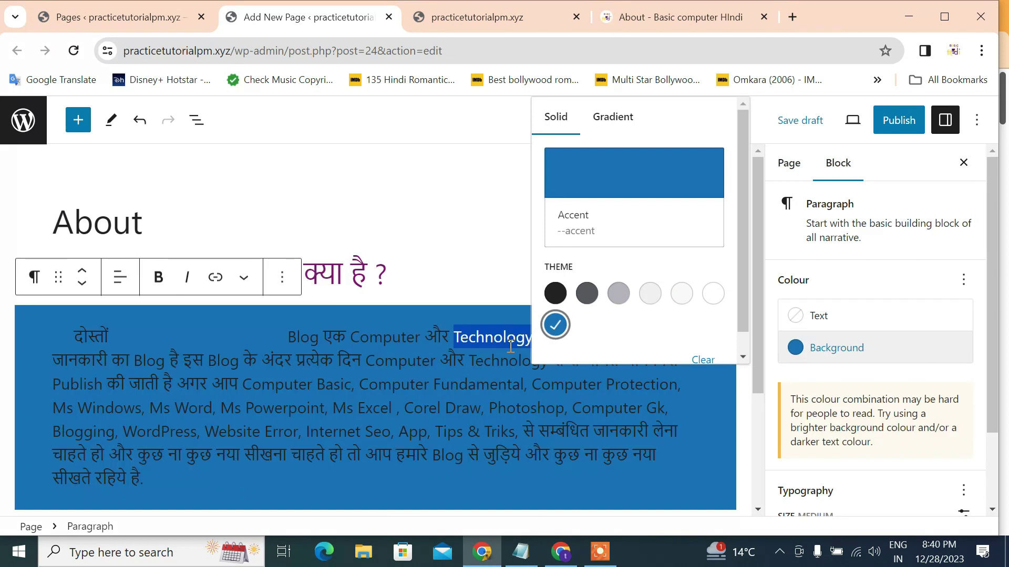
left_click(466, 352)
key("ctrl+z")
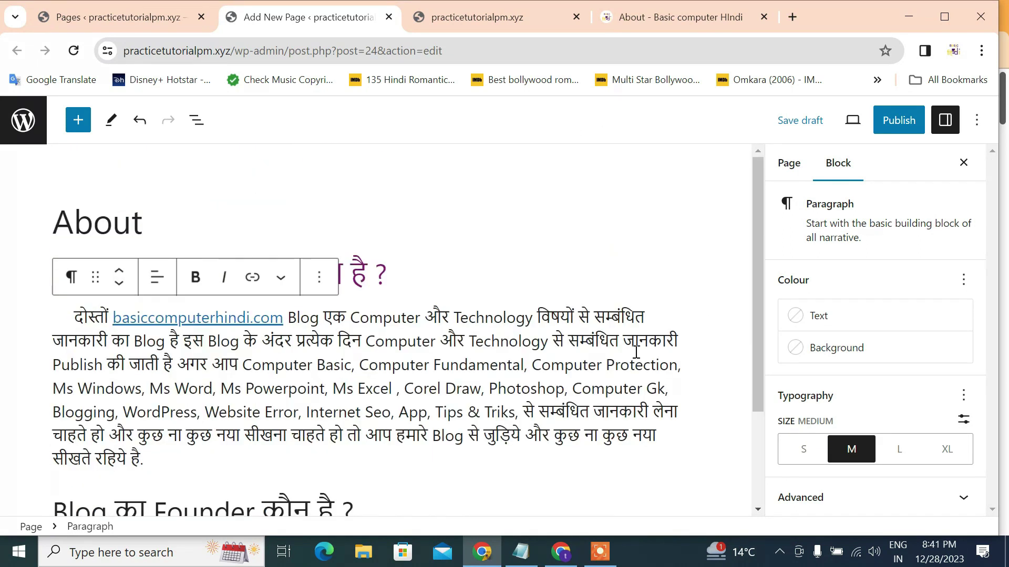
- Try the Contrast theme colour and the blue Accent colour as the background of the paragraph below the first heading
left_click(830, 362)
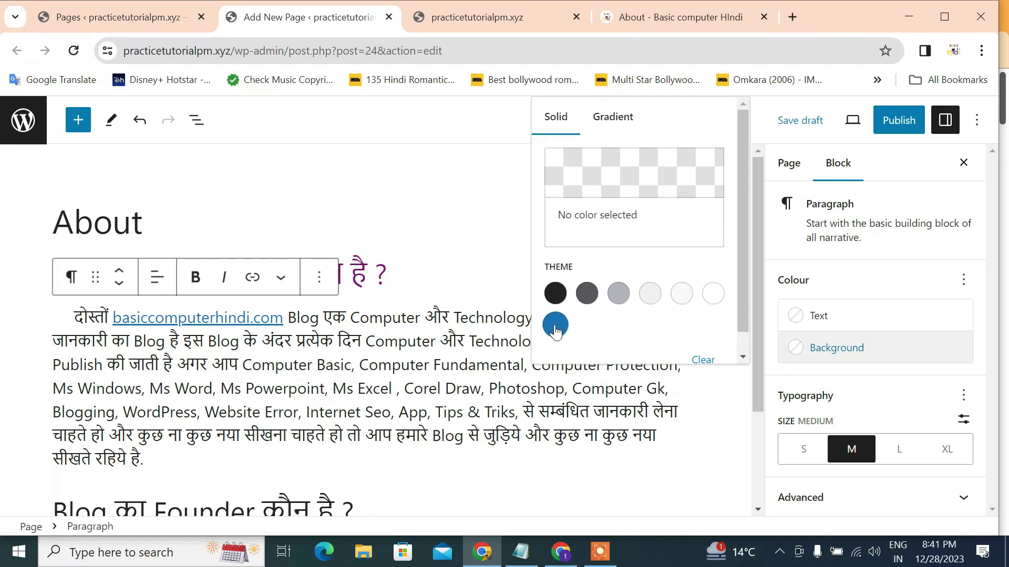
left_click(556, 294)
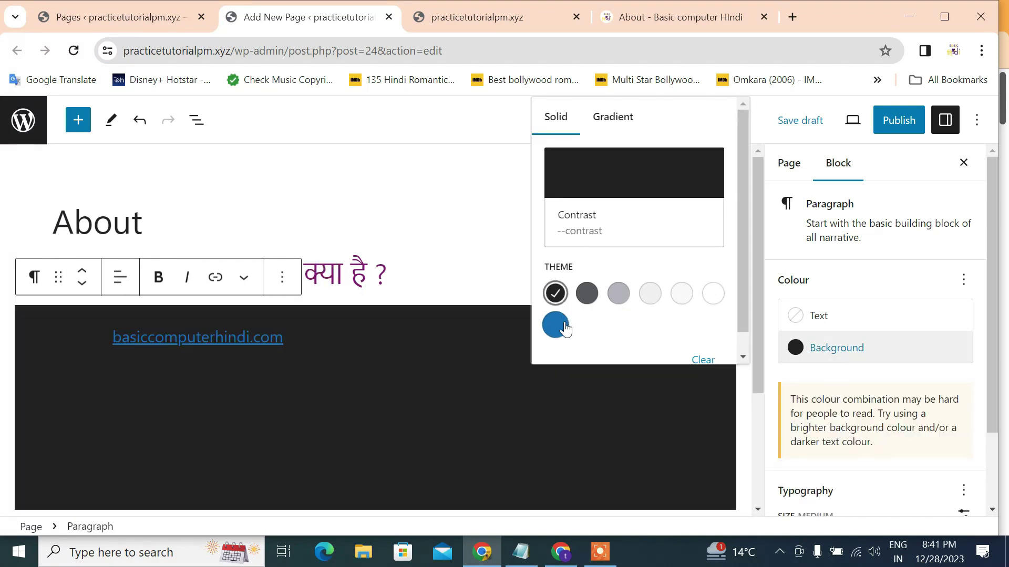
left_click(557, 324)
left_click(434, 406)
left_click(292, 336)
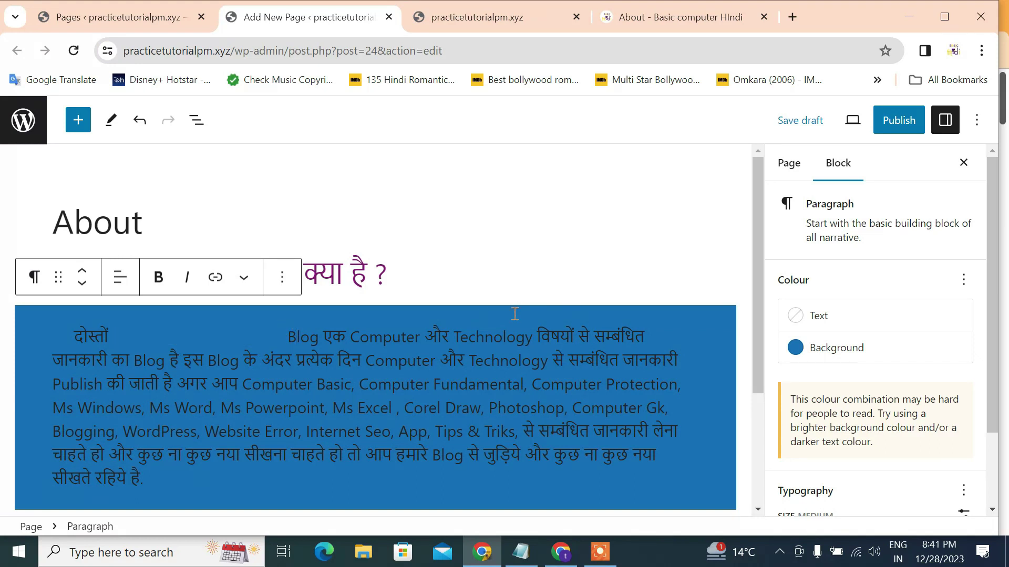
- Set the background of the paragraph below the first heading to a custom light cyan
left_click(820, 348)
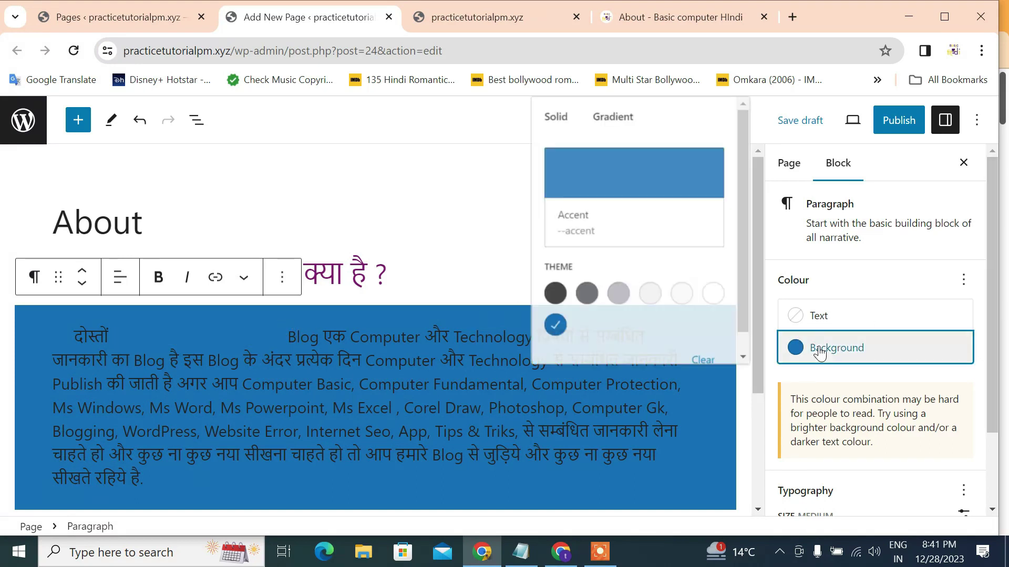
scroll(698, 341, "down", 1)
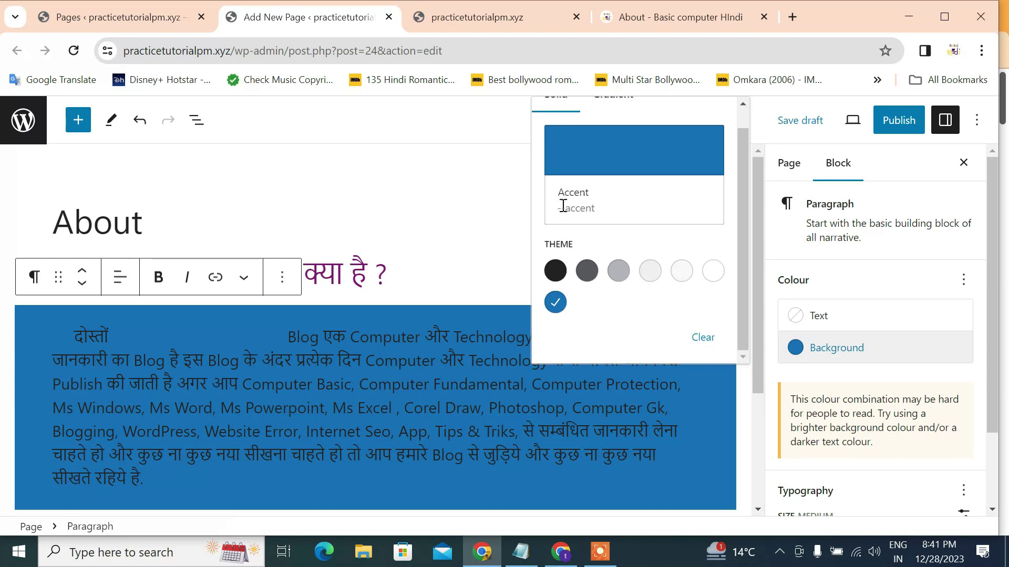
scroll(620, 217, "up", 1)
left_click(632, 182)
mouse_move(389, 339)
left_mouse_down()
mouse_move(370, 342)
mouse_move(398, 336)
left_mouse_up()
key("Escape")
left_click(836, 348)
left_click(438, 151)
left_click(260, 431)
scroll(507, 353, "down", 3)
scroll(515, 347, "up", 3)
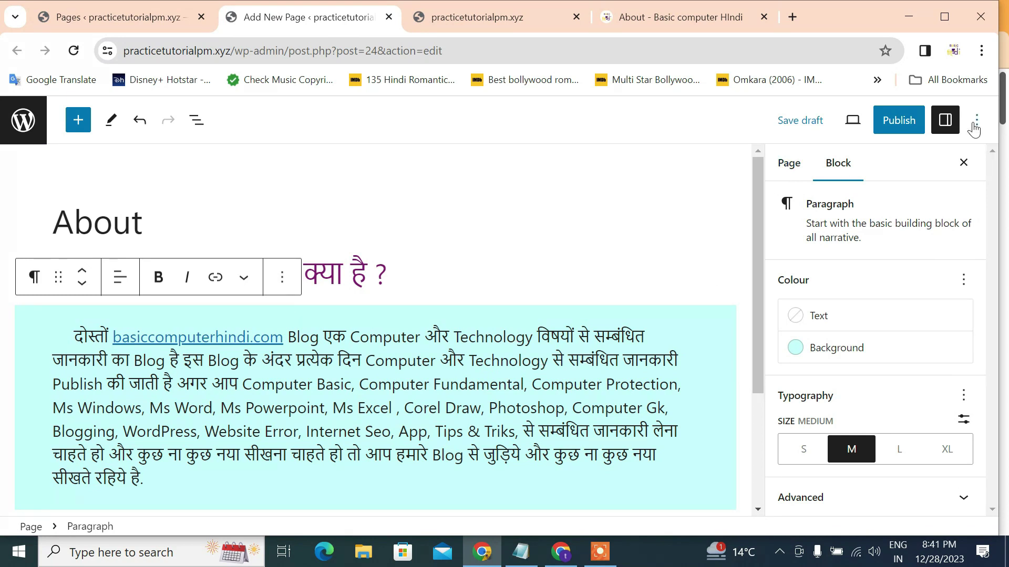
- Publish the About page and look through it on the live site
left_click(898, 120)
left_click(852, 119)
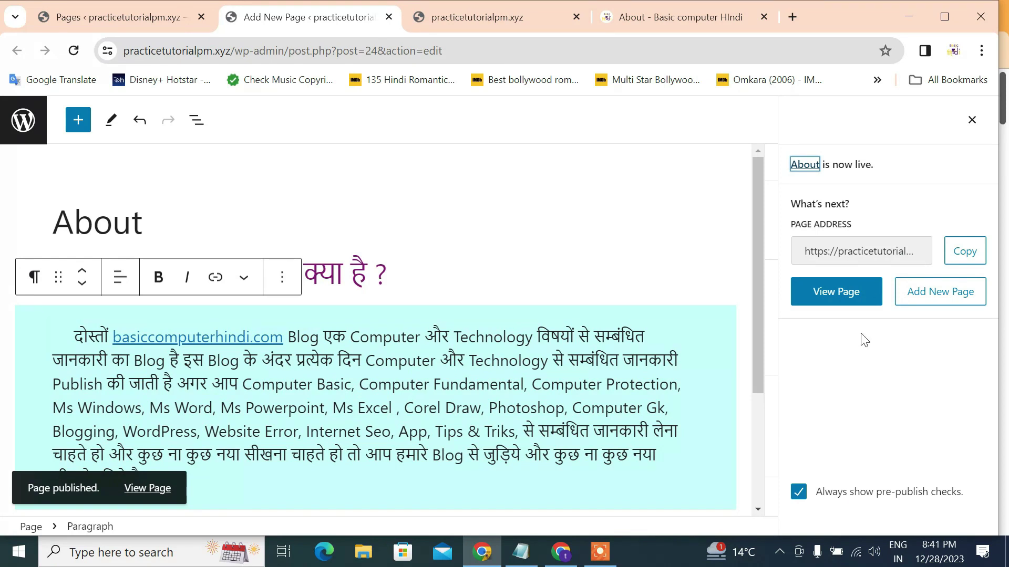
left_click(839, 305)
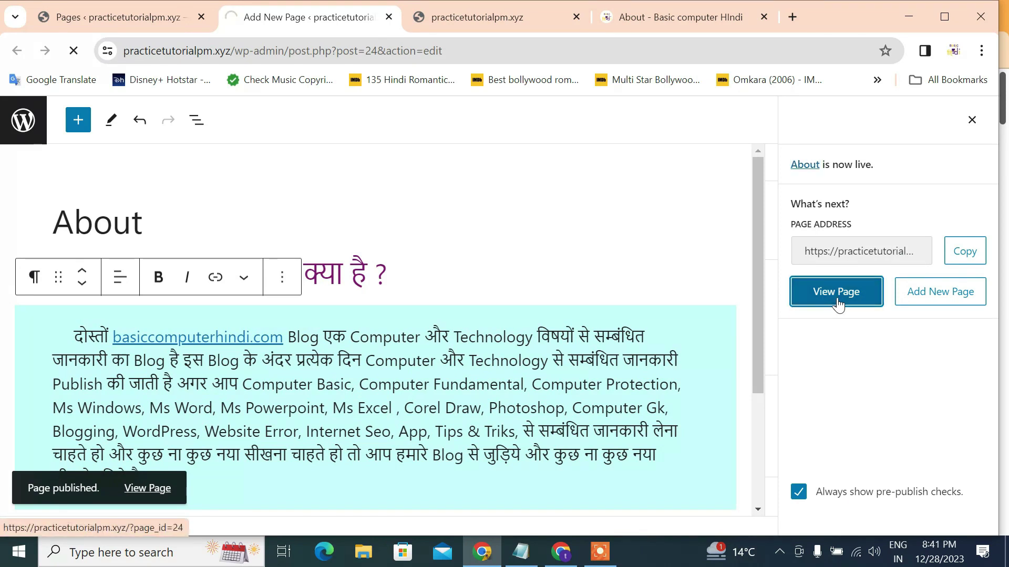
scroll(732, 291, "down", 15)
scroll(418, 364, "up", 15)
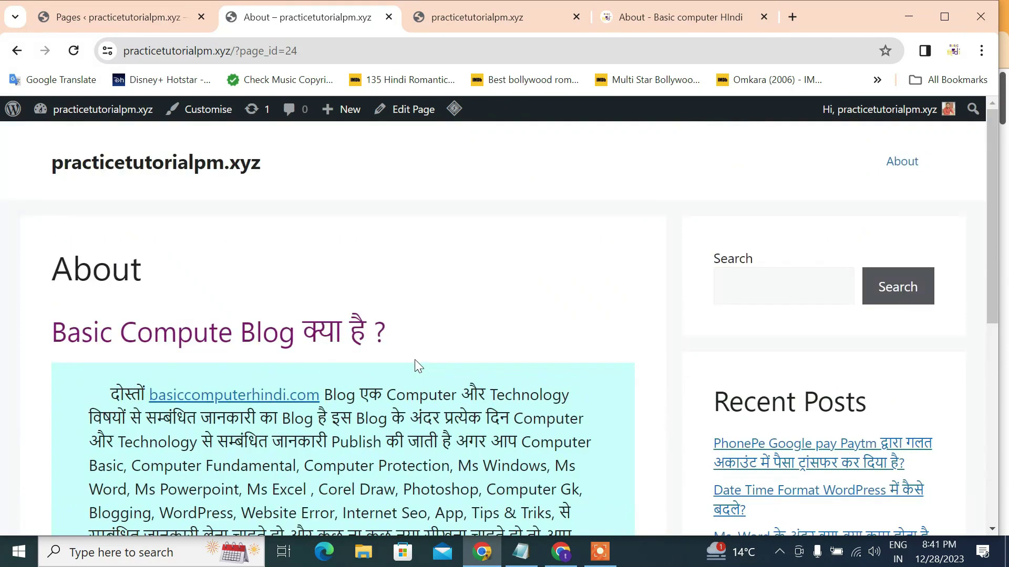
- Return to the Pages list, refresh it and close the browser tab of the About page
left_click(17, 52)
key("ctrl+Page_Up")
left_click(74, 51)
left_click(389, 17)
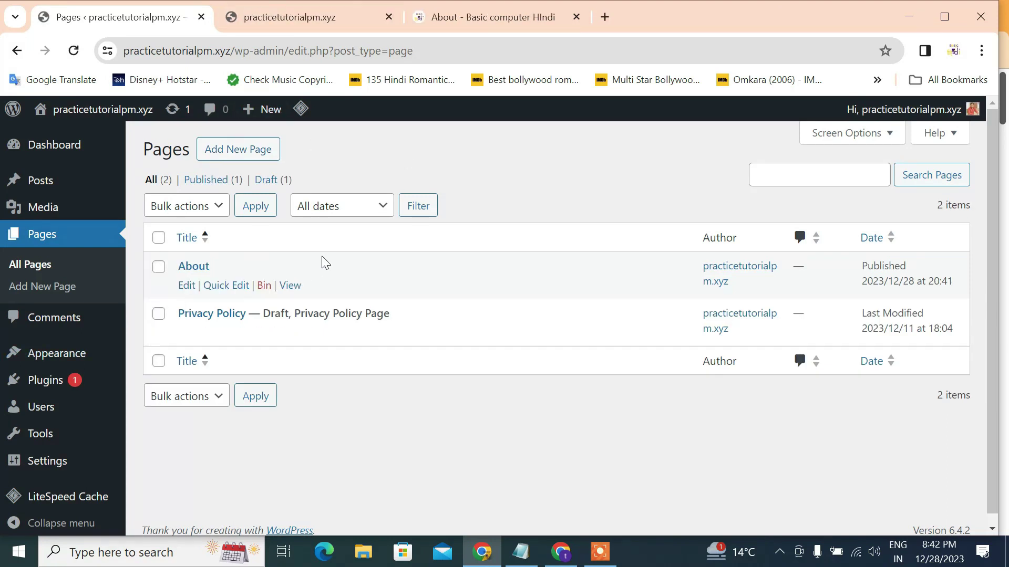
- Create a new page in a separate browser tab, title it "T&C" and publish it without content
right_click(231, 152)
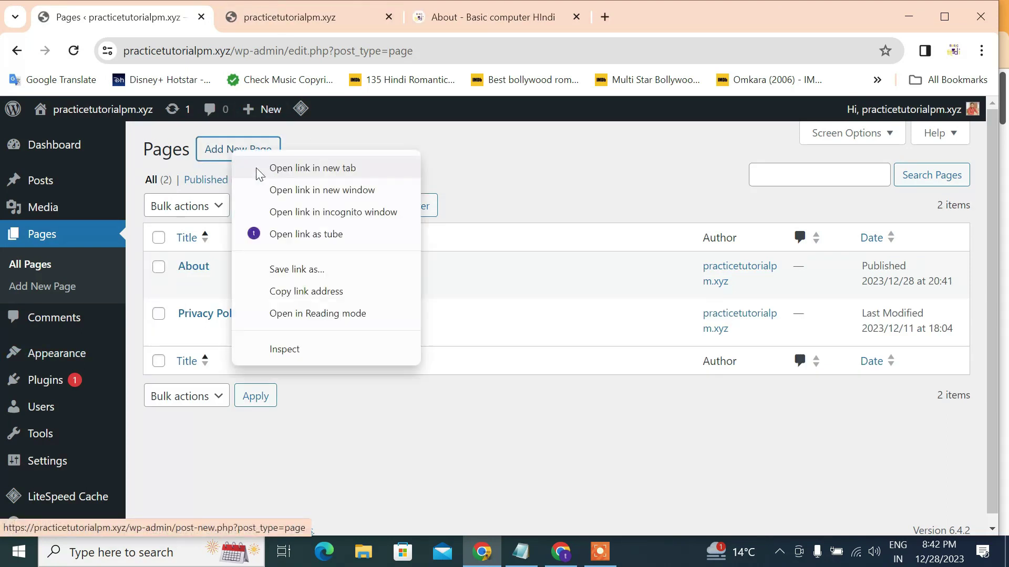
left_click(257, 167)
left_click(262, 24)
type("T&C")
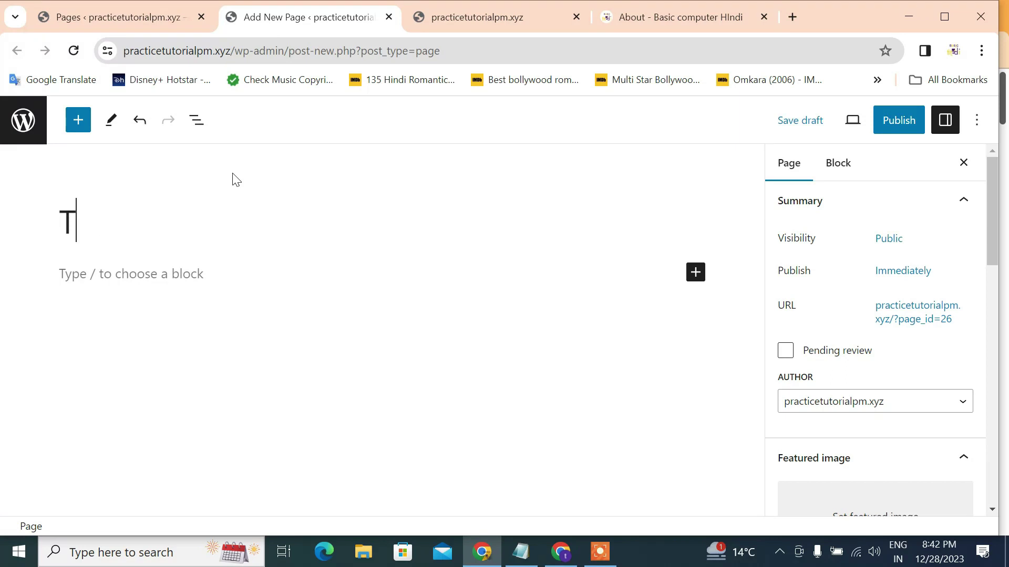
left_click(184, 277)
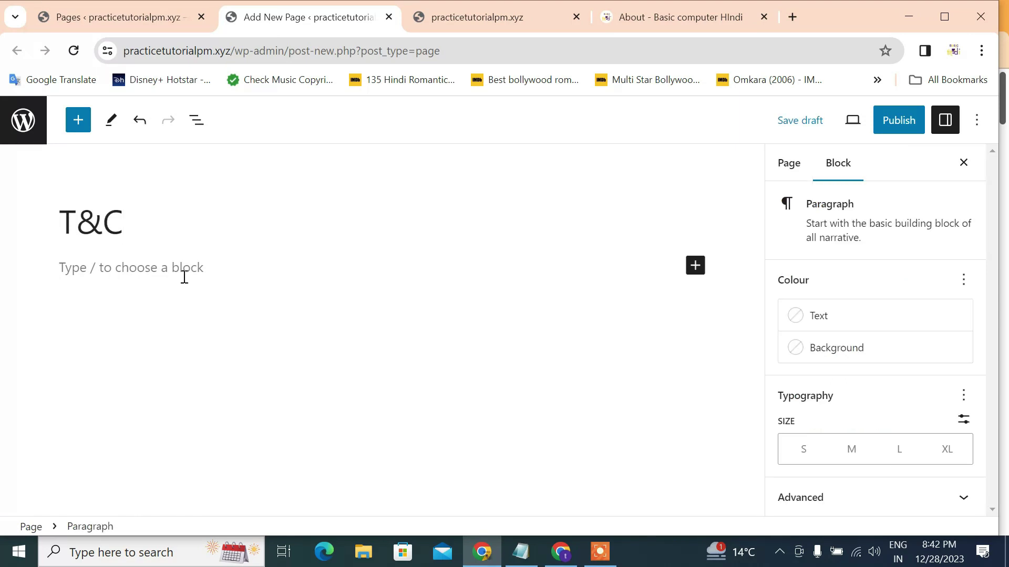
left_click(886, 123)
left_click(828, 112)
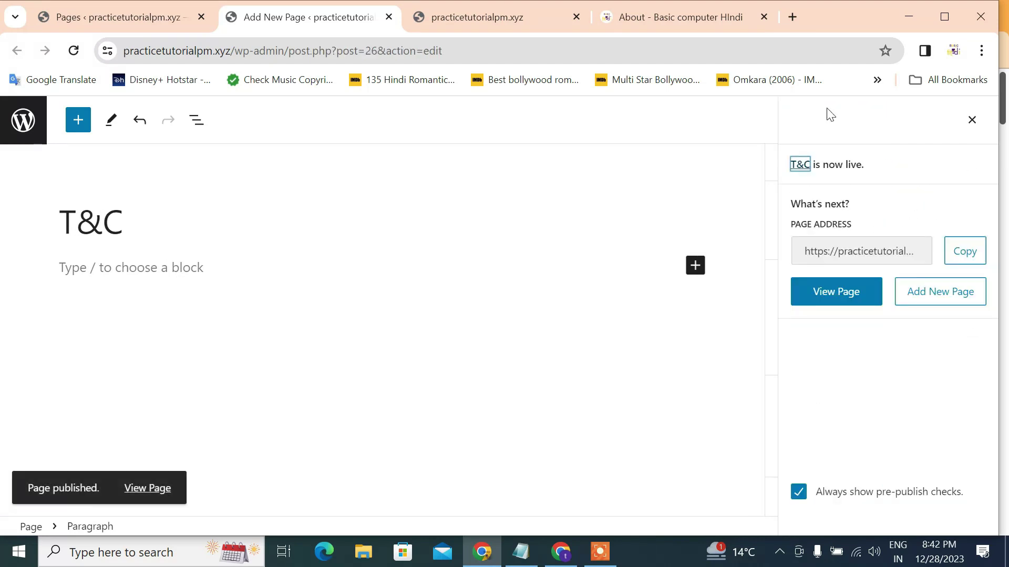
- Create another new page from the Pages list, title it "Privacy Policy" and publish it without content
left_click(93, 13)
right_click(235, 149)
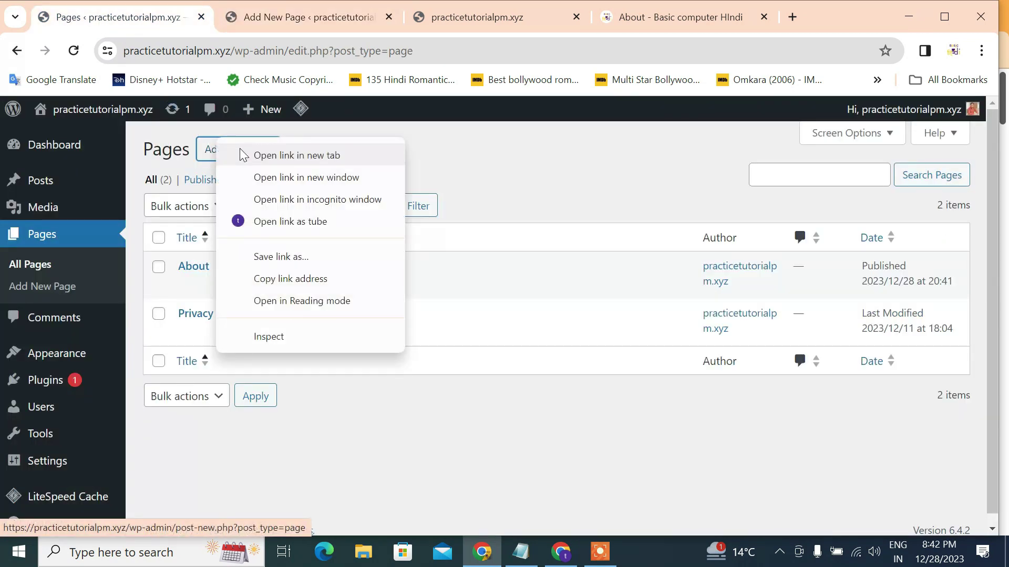
left_click(284, 156)
left_click(333, 19)
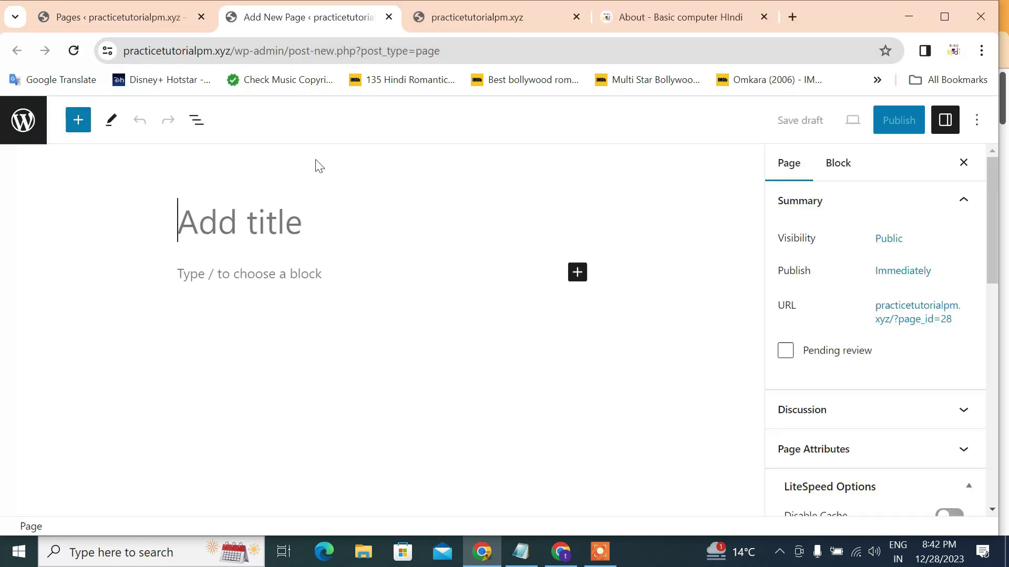
type("Privacy Po")
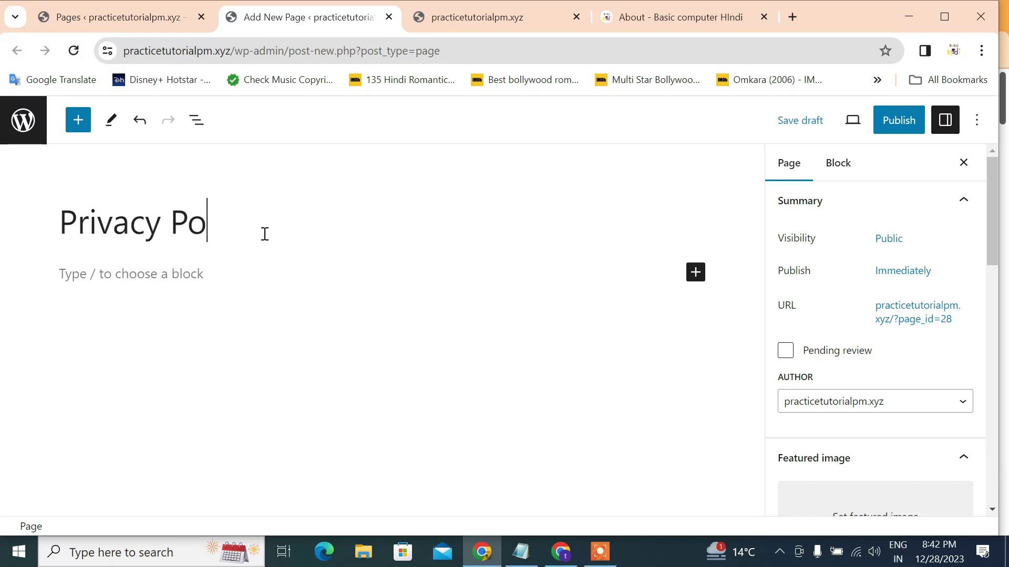
type("licy")
left_click(887, 123)
left_click(830, 114)
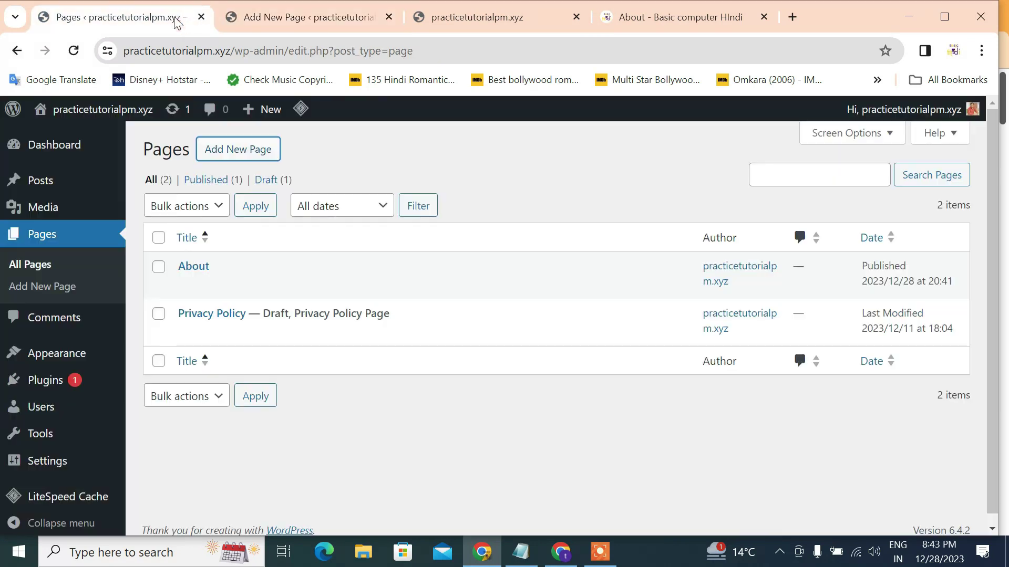
- Refresh the Pages list and the site's home page to check the new pages in the list and header
left_click(178, 19)
left_click(74, 50)
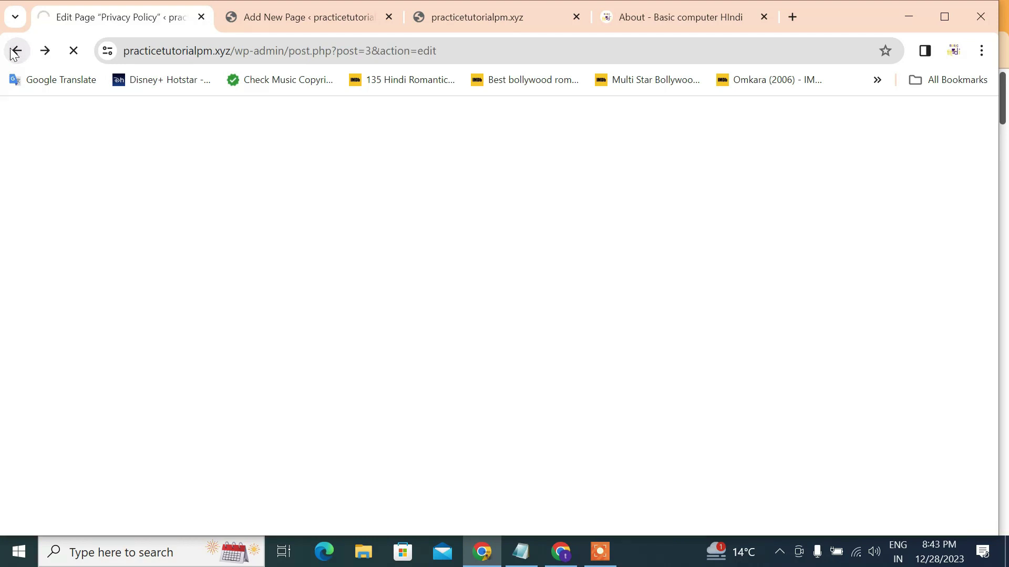
left_click(15, 51)
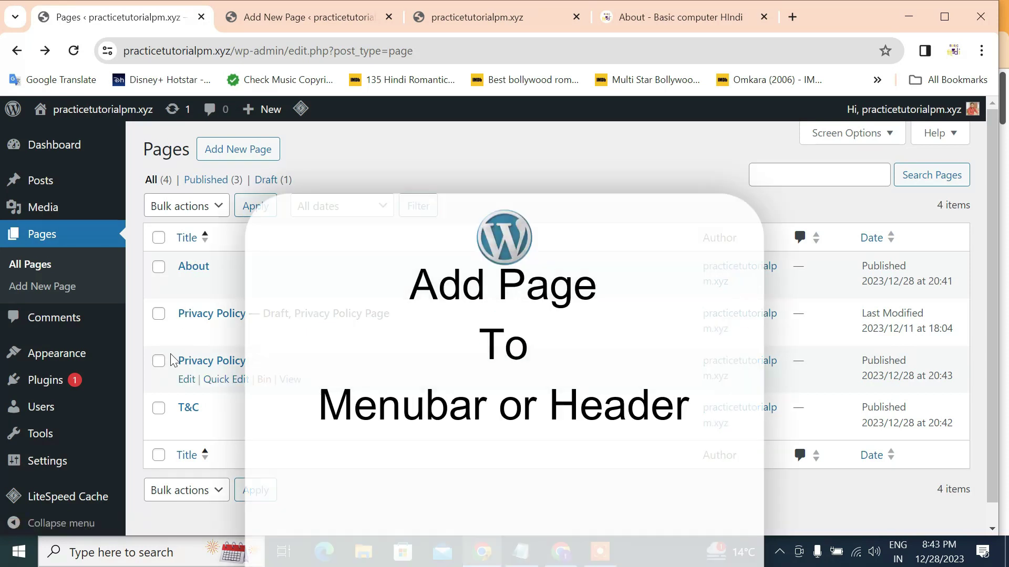
key("ctrl+3")
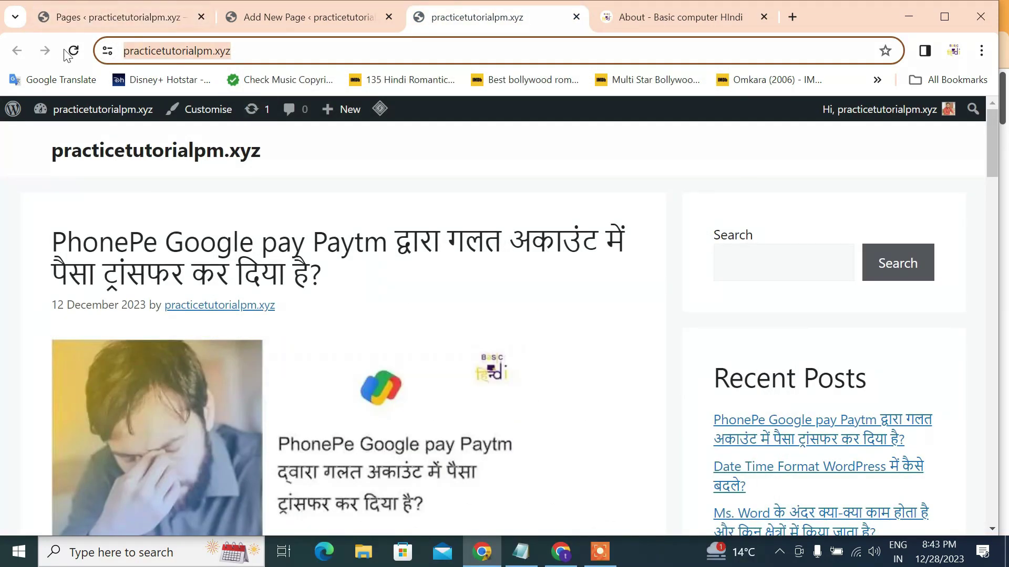
left_click(70, 51)
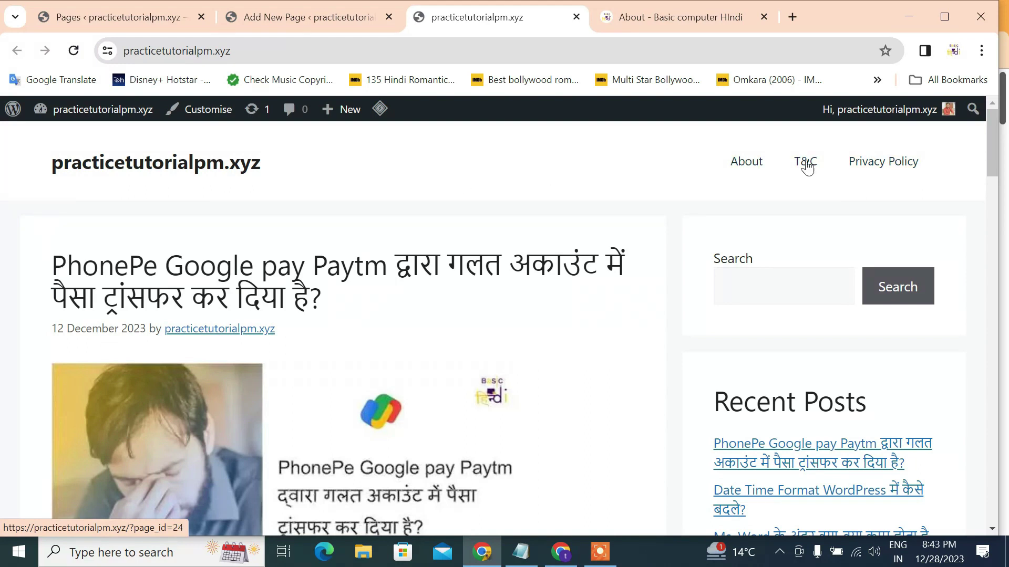
- Go back to the WordPress admin and open the Menus settings for the site
left_click(134, 17)
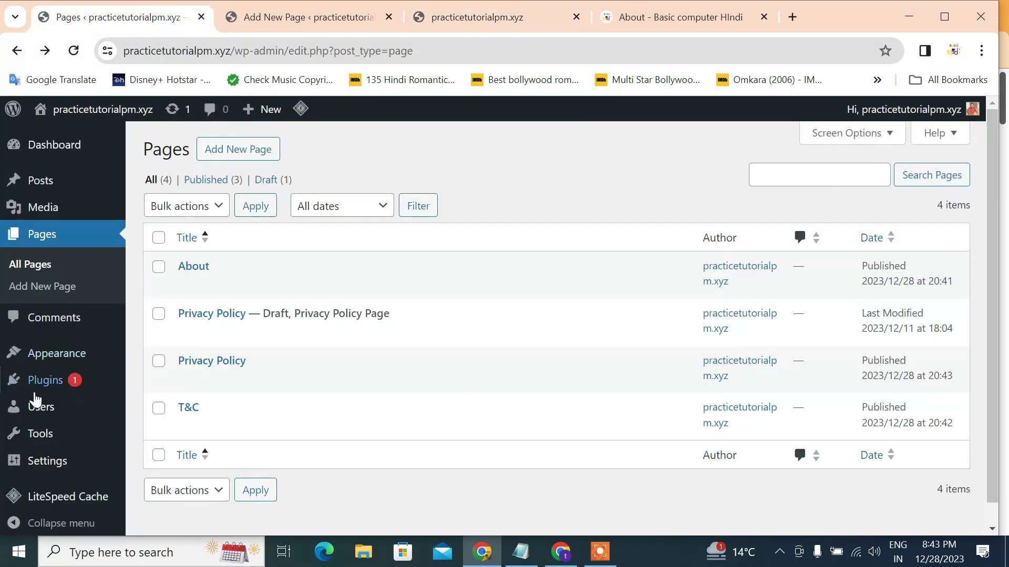
mouse_move(65, 364)
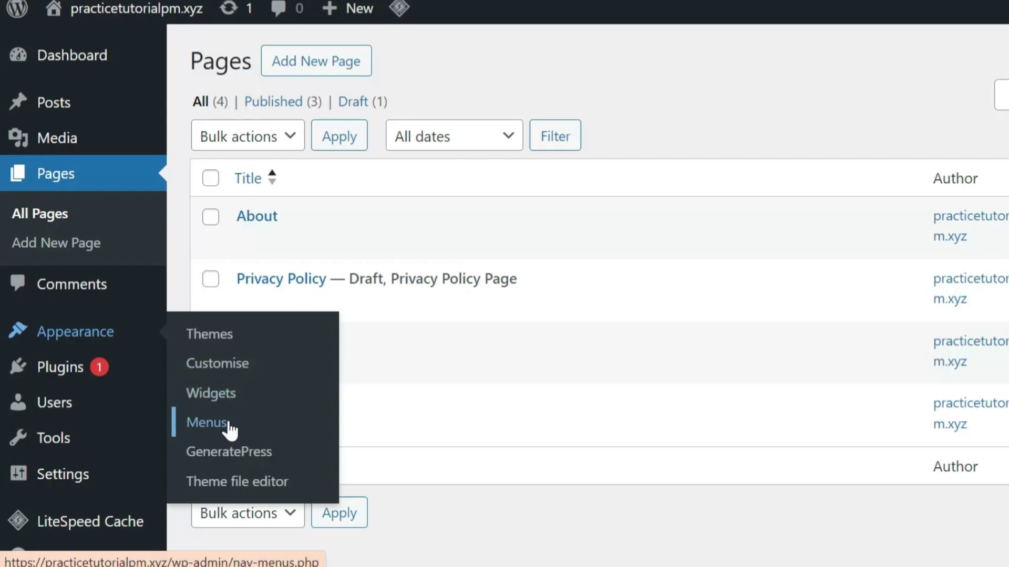
left_click(206, 423)
scroll(283, 245, "down", 2)
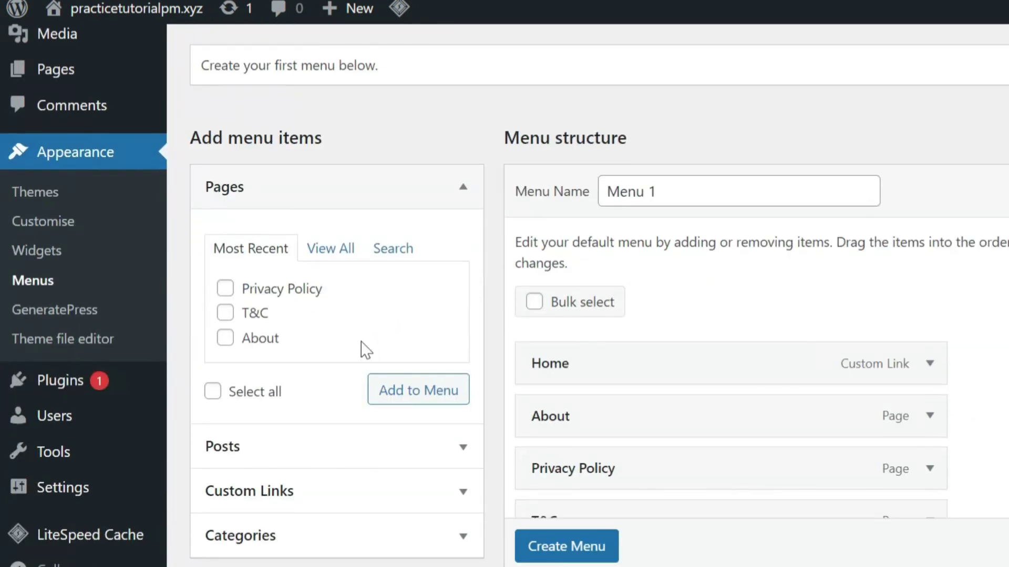
- Add the pages Home, About, Privacy Policy and T&C to the structure of Menu 1 and review its items
left_click(325, 254)
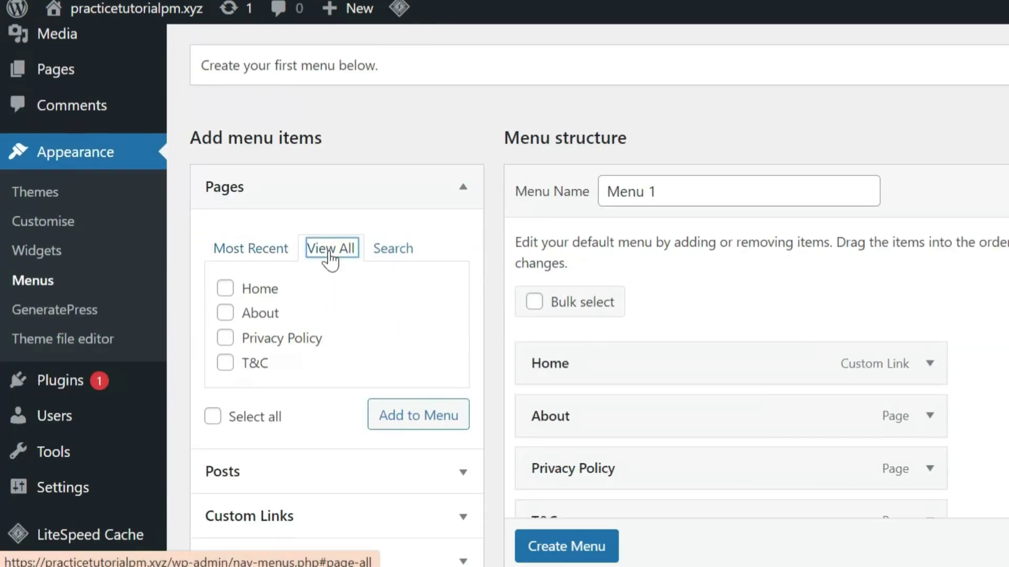
left_click(225, 289)
left_click(225, 314)
left_click(224, 338)
left_click(226, 365)
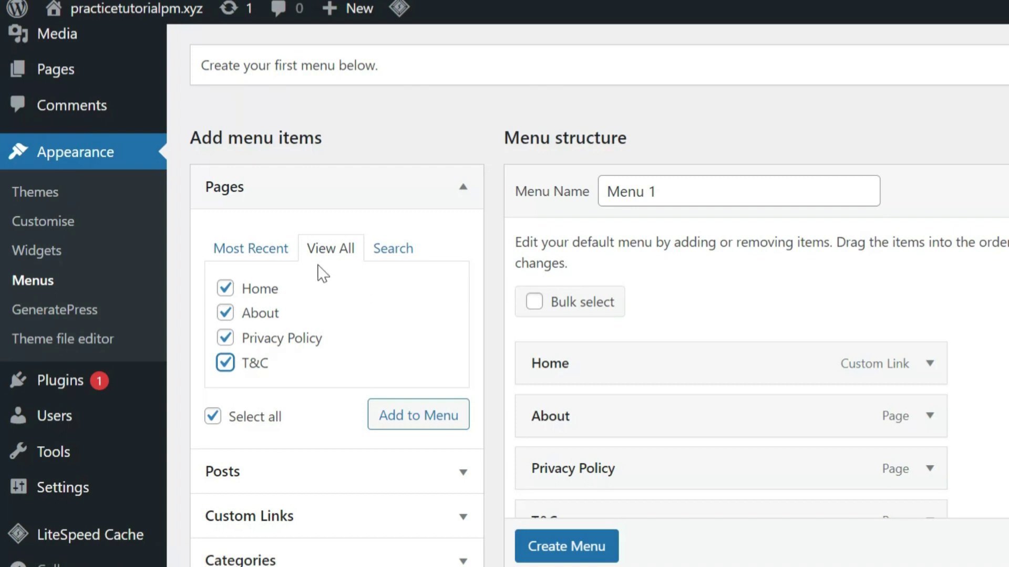
left_click(425, 426)
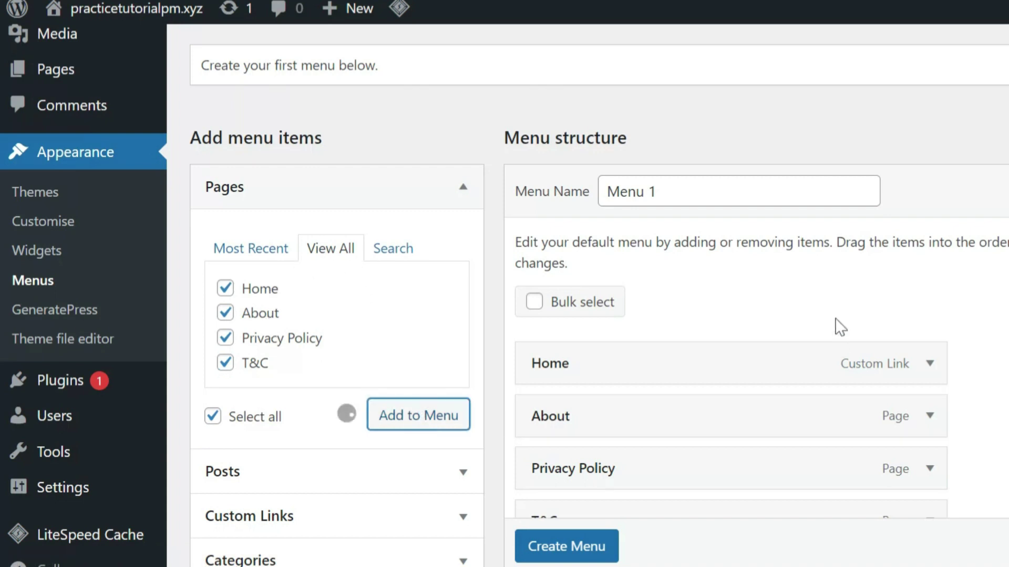
scroll(823, 315, "down", 8)
scroll(657, 227, "up", 6)
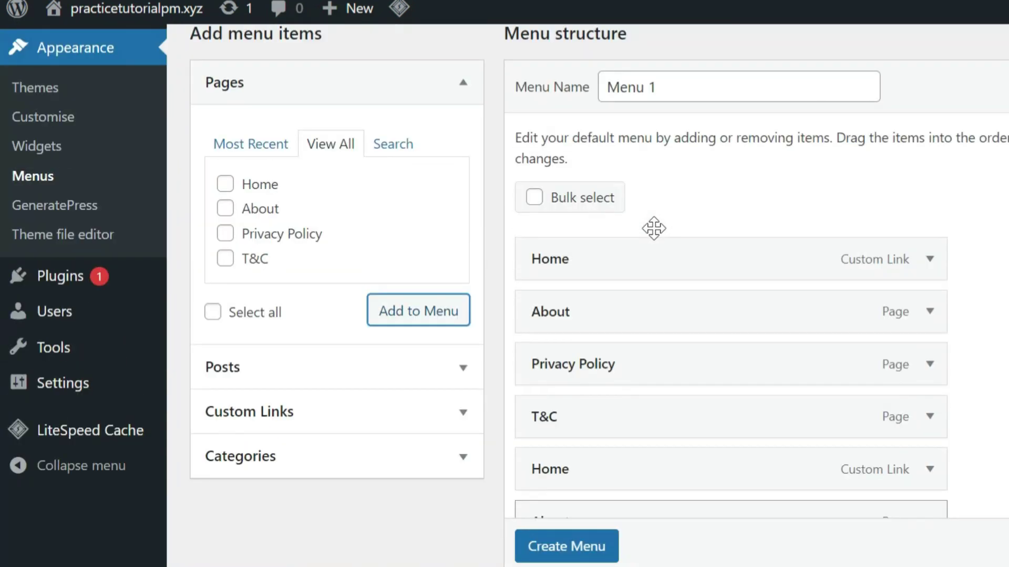
scroll(654, 231, "down", 4)
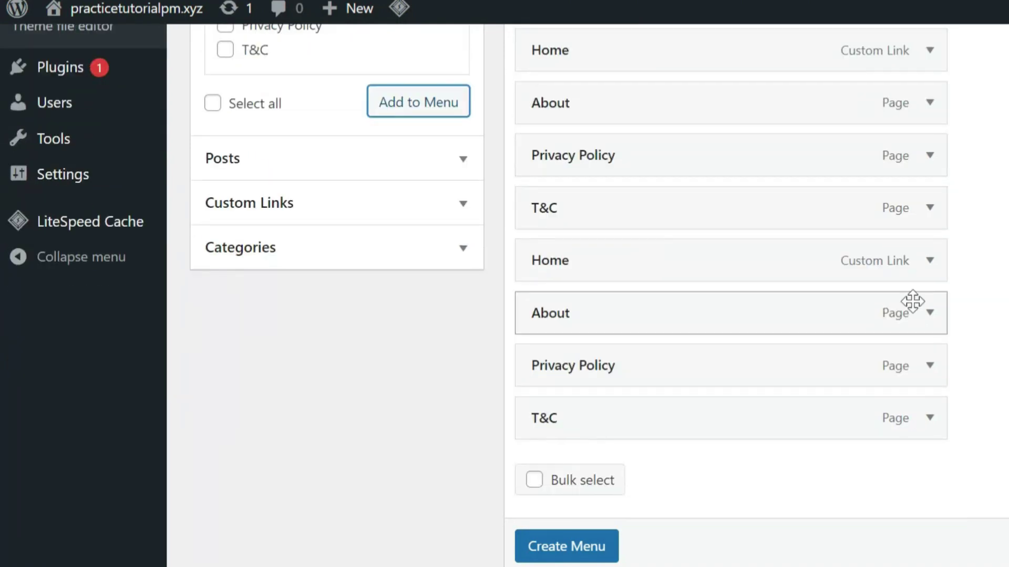
- Remove the duplicate Home, About, Privacy Policy and T&C items from the structure of Menu 1
scroll(912, 304, "up", 4)
scroll(872, 290, "down", 2)
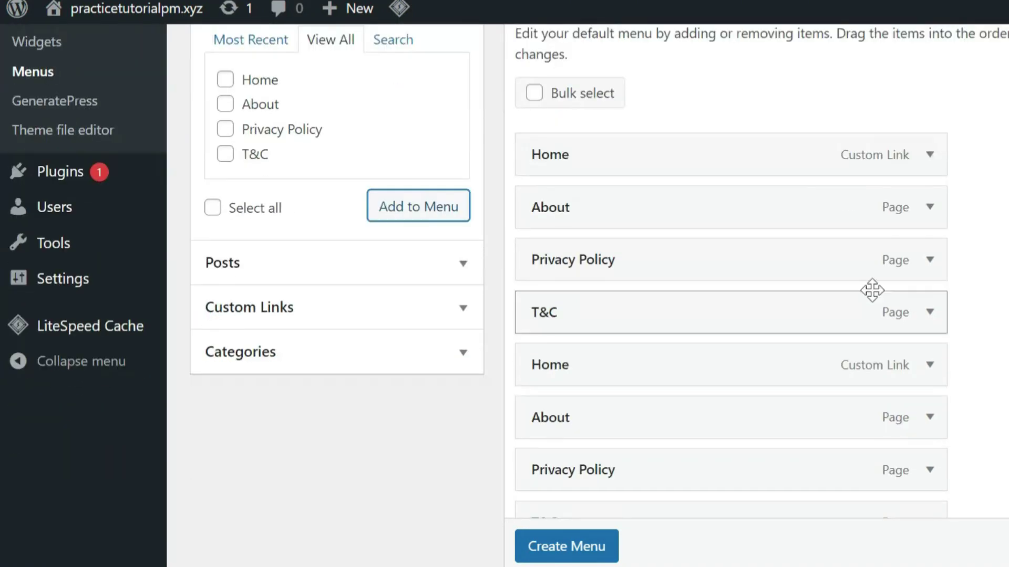
left_click(930, 367)
scroll(562, 431, "down", 4)
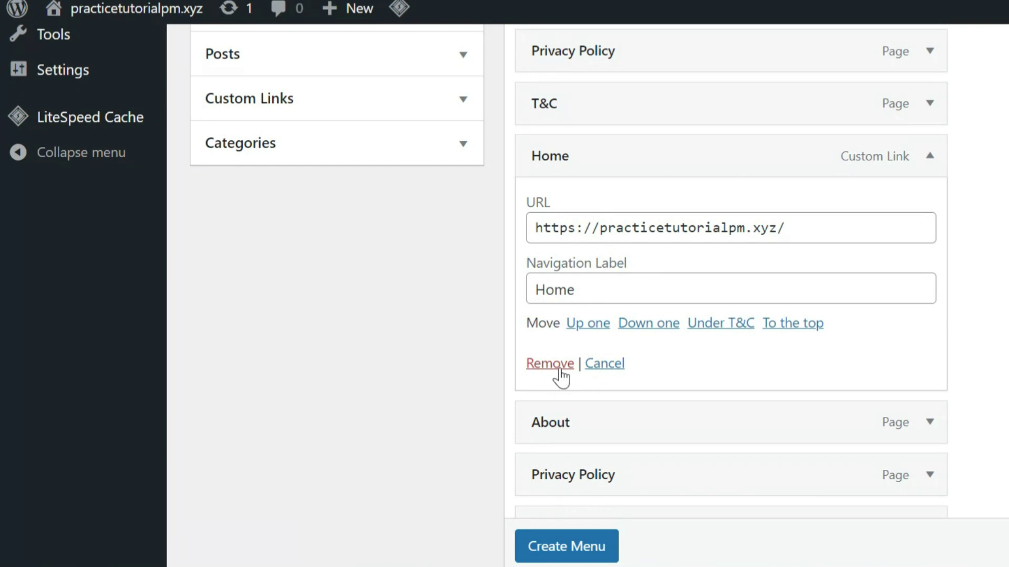
left_click(557, 366)
left_click(929, 205)
left_click(541, 395)
left_click(929, 256)
left_click(547, 451)
left_click(930, 307)
left_click(550, 499)
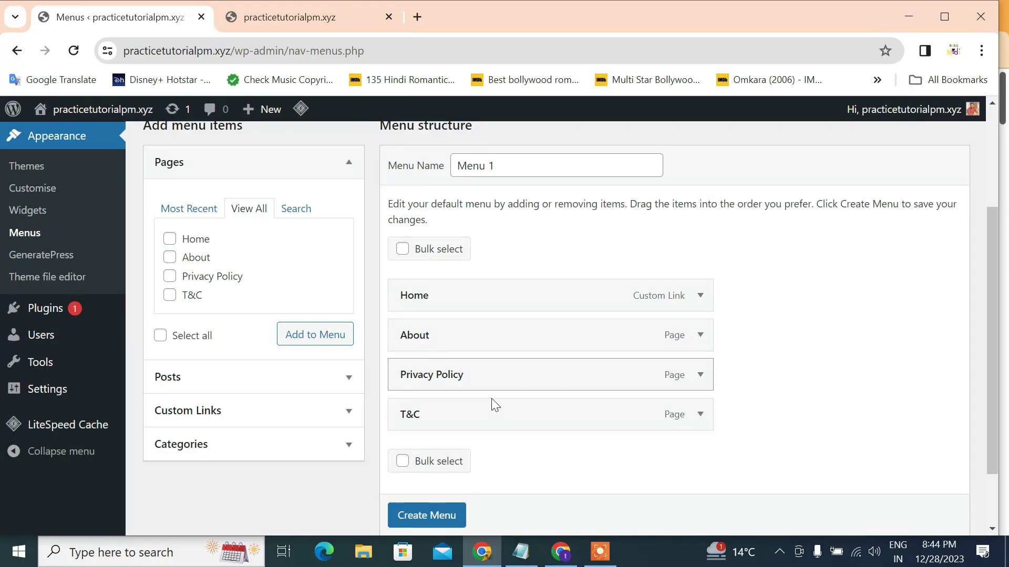
- Compare with the site's current header, move Privacy Policy above About in Menu 1 and create the menu
key("ctrl+Tab")
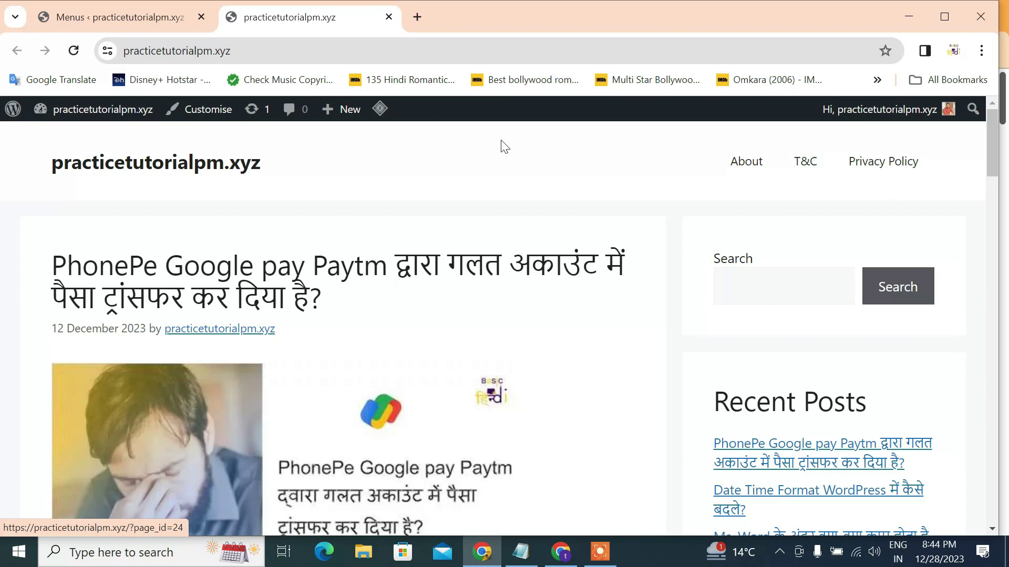
left_click(140, 15)
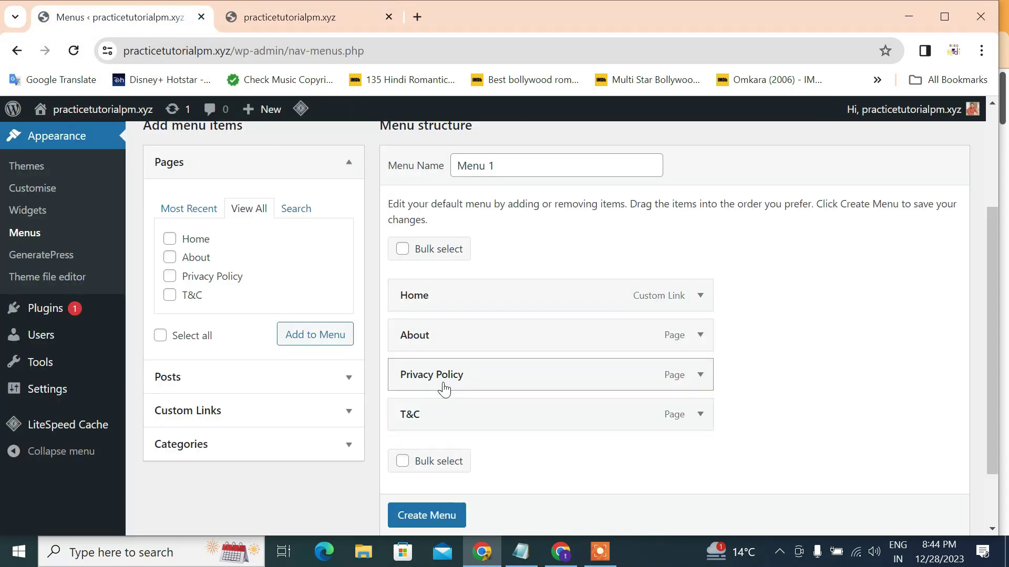
left_click_drag(445, 379, 442, 336)
scroll(442, 337, "down", 2)
scroll(443, 334, "up", 2)
scroll(444, 334, "down", 2)
left_click(434, 455)
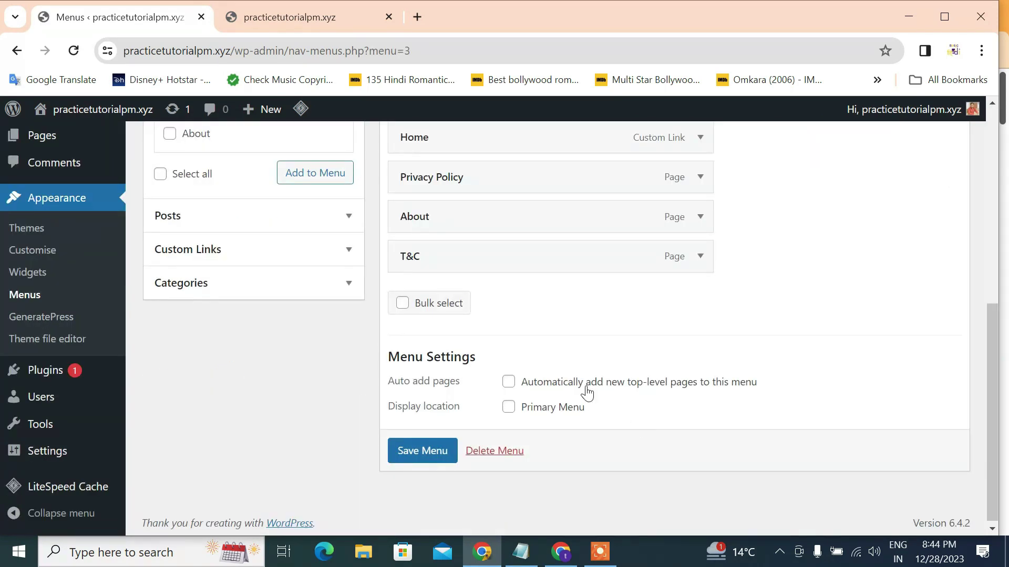
- Set Menu 1's display location to Primary Menu, save it and refresh the site's home page to check the header
left_click(539, 410)
left_click(437, 459)
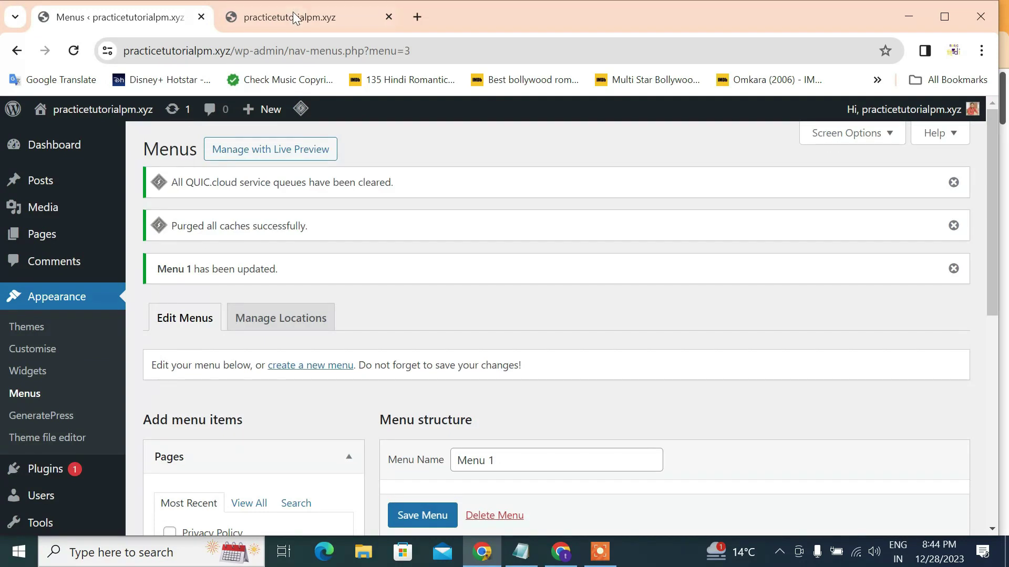
left_click(293, 18)
left_click(73, 51)
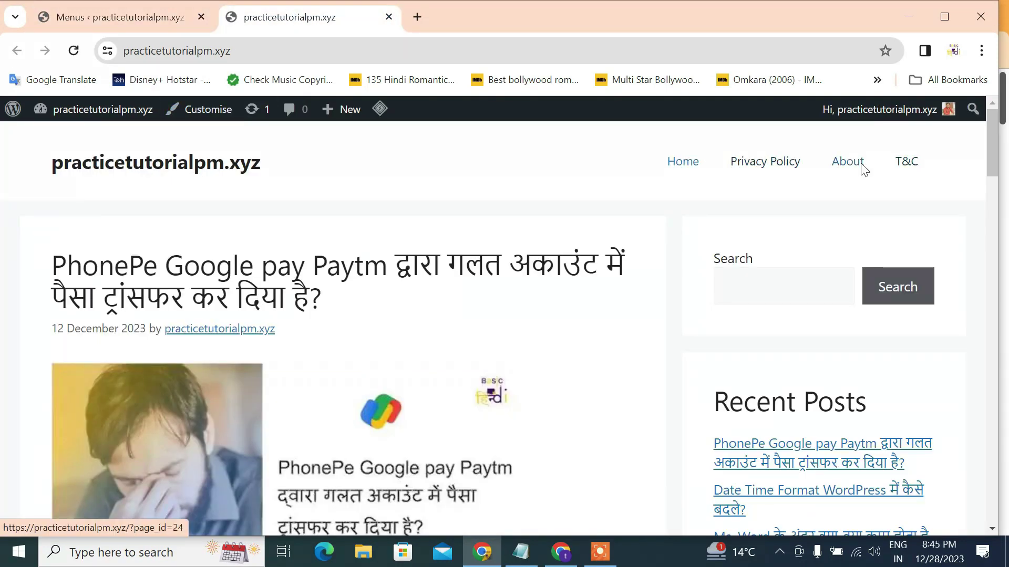
- Open the About page from the header, return to the home page and examine it down to the footer
left_click(847, 162)
left_click(18, 50)
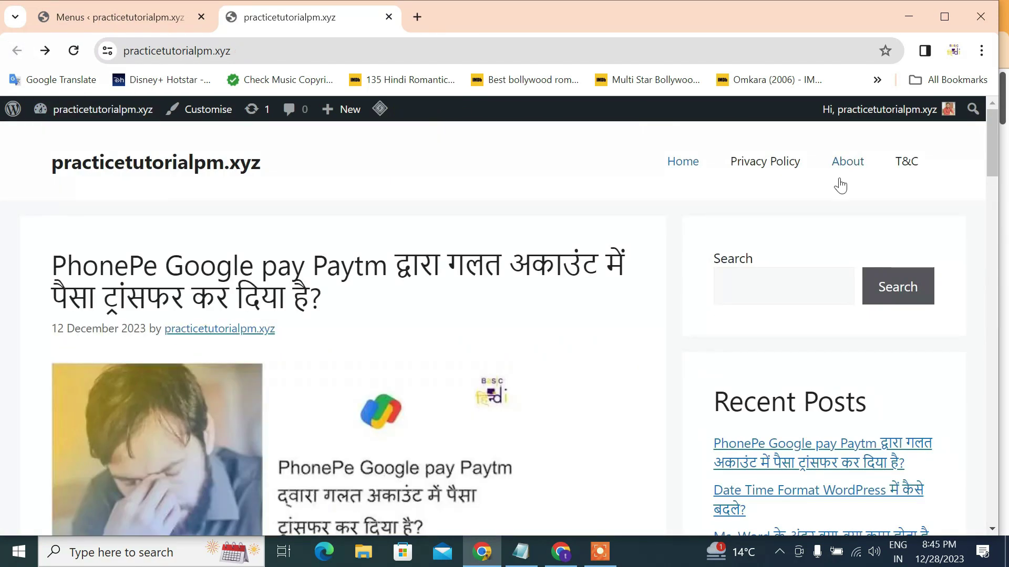
scroll(352, 313, "down", 15)
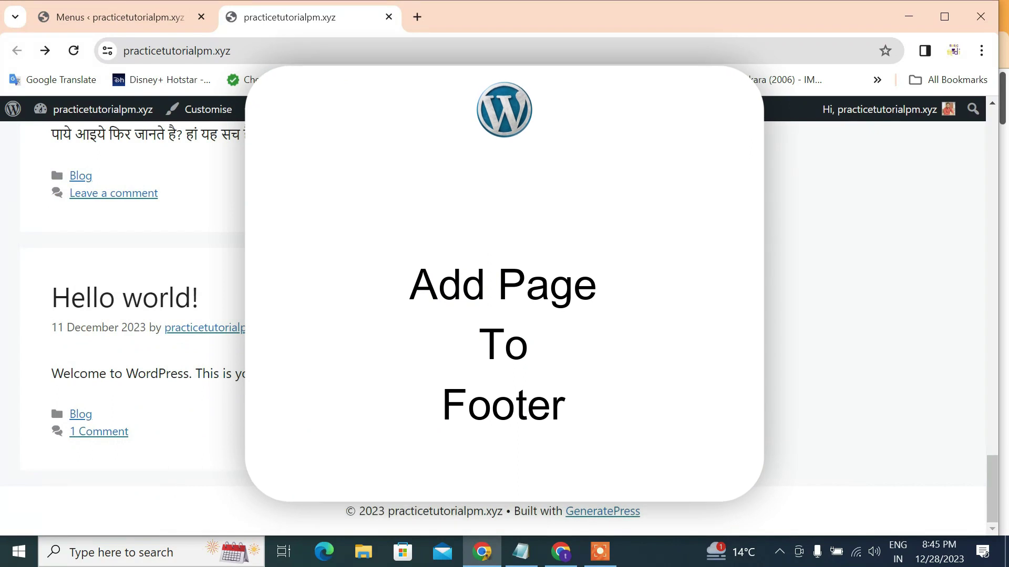
scroll(351, 313, "up", 15)
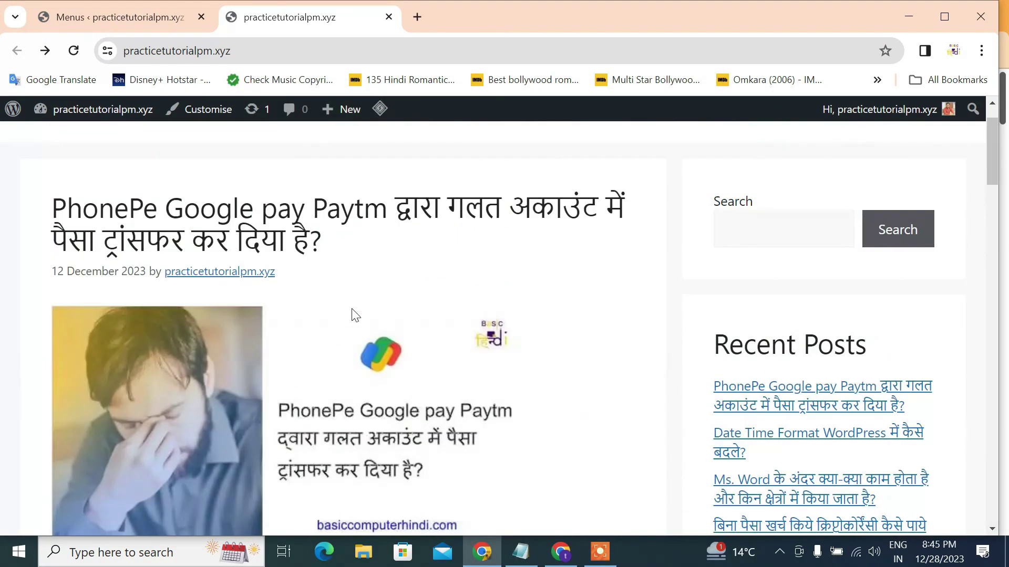
- Return to the WordPress admin, open the Widgets settings and go through the block widgets welcome guide
left_click(124, 15)
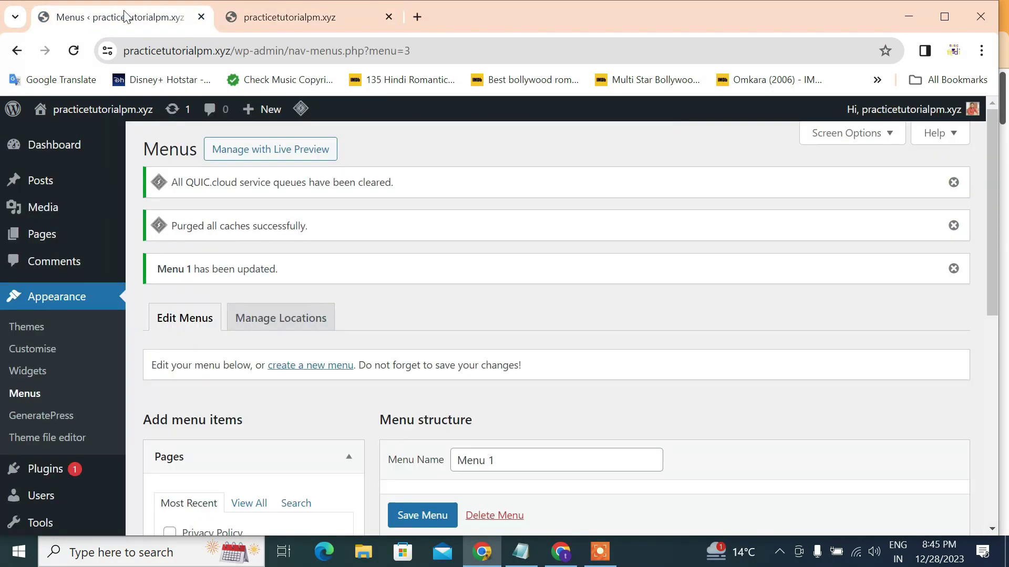
scroll(105, 378, "down", 1)
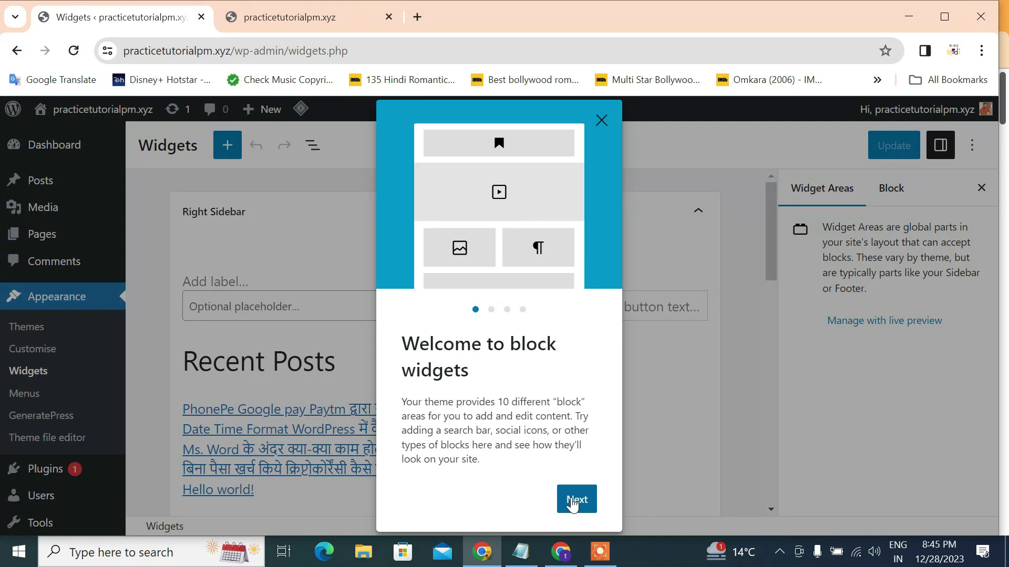
left_click(574, 504)
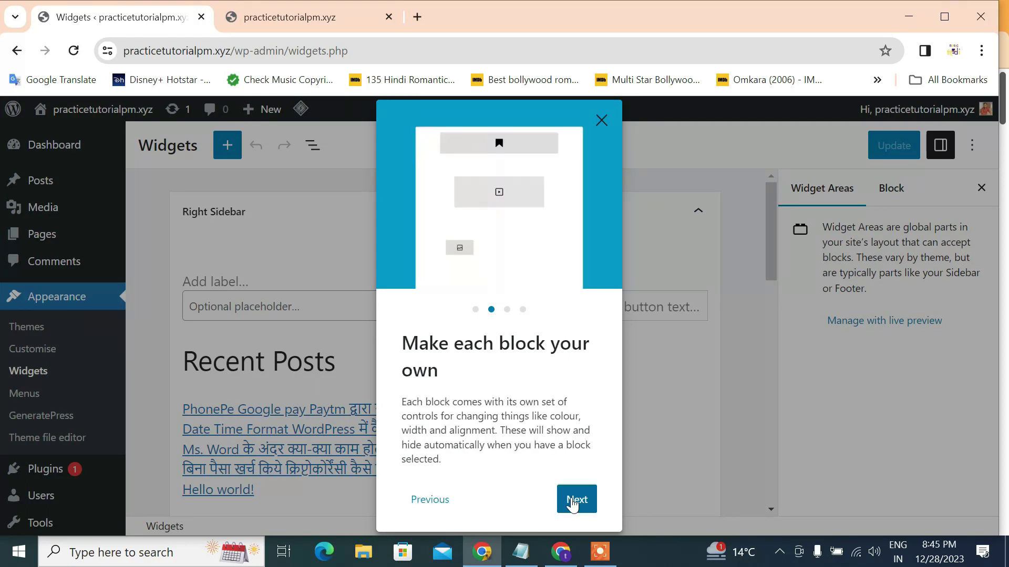
left_click(575, 501)
left_click(577, 499)
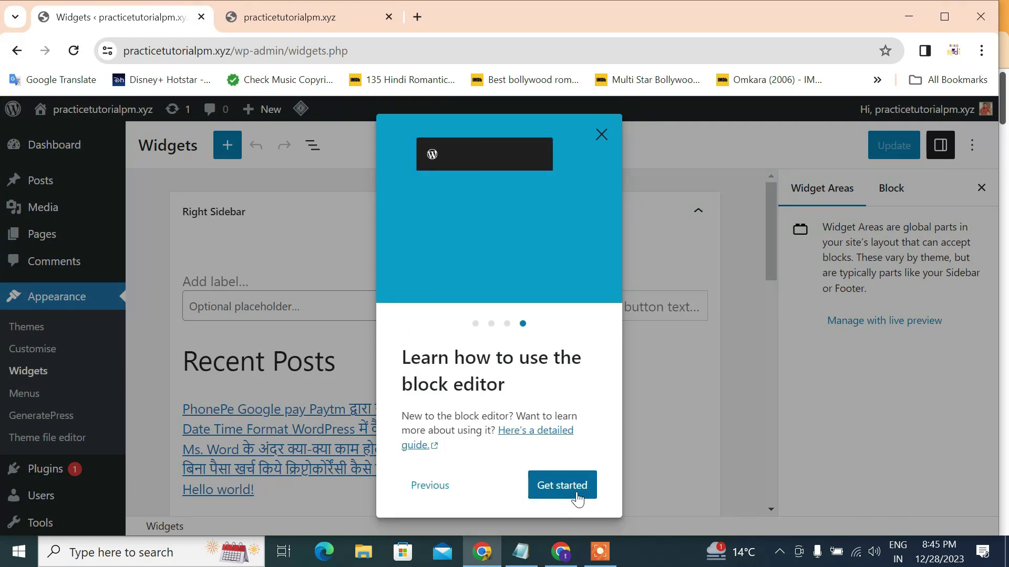
left_click(578, 499)
- Add a Page List block to Footer Widget 1 and update the widgets
scroll(493, 323, "down", 8)
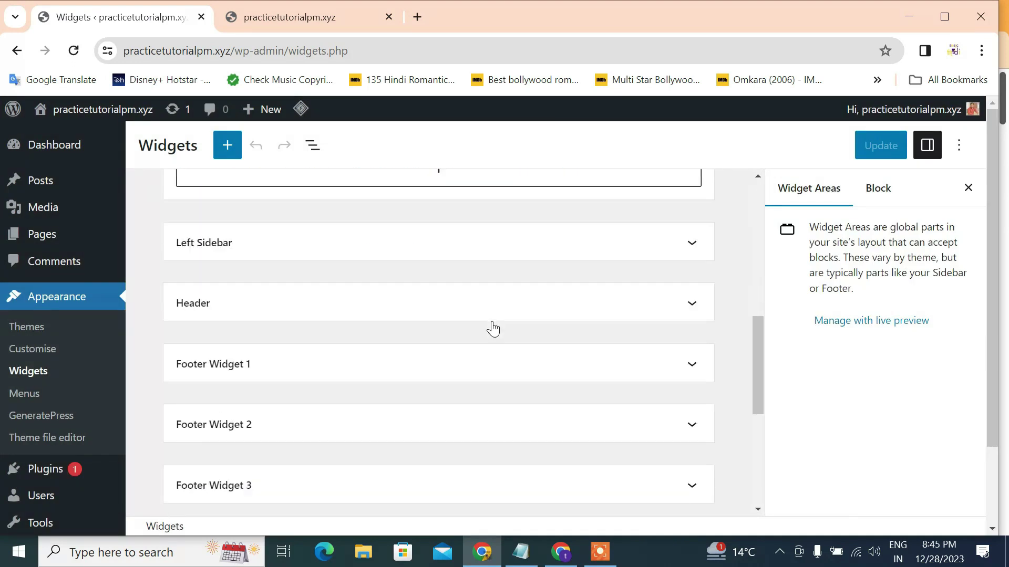
scroll(441, 369, "down", 3)
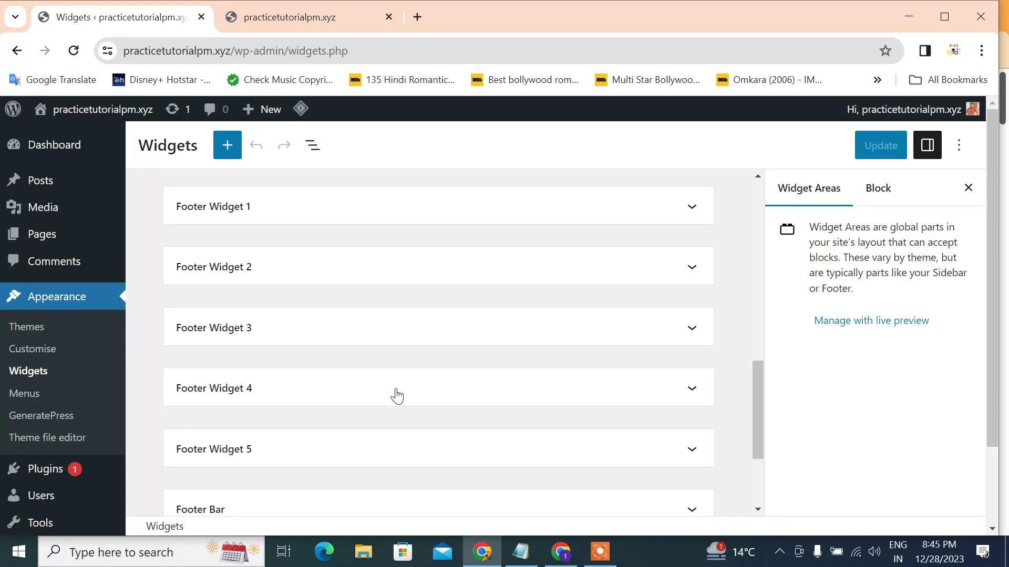
left_click(371, 215)
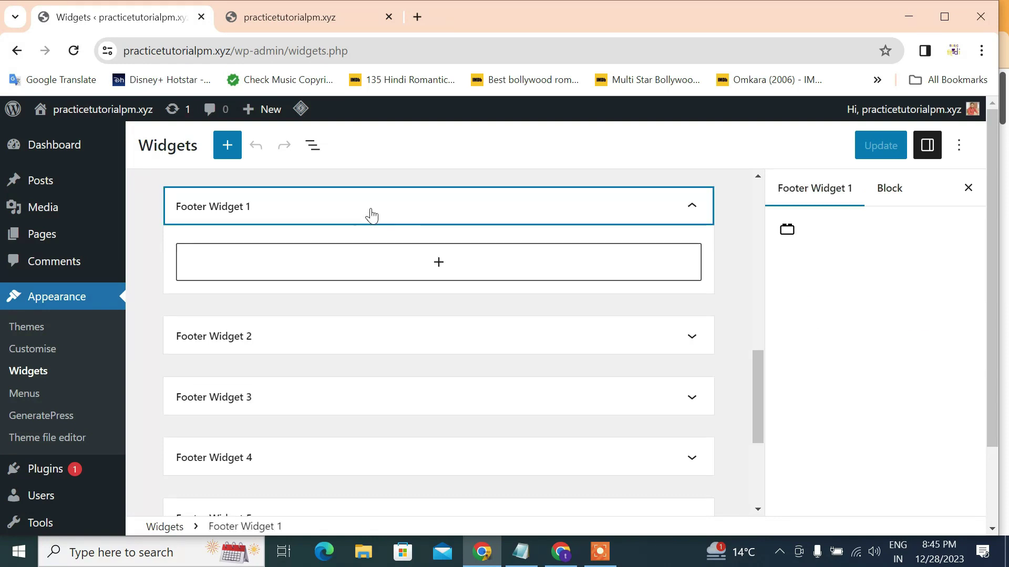
left_click(438, 263)
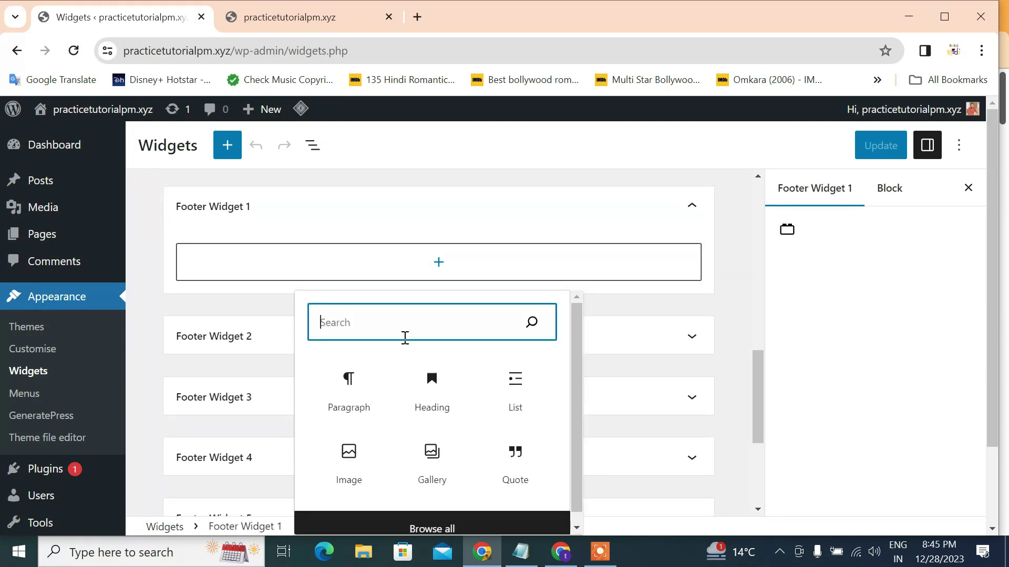
type("page")
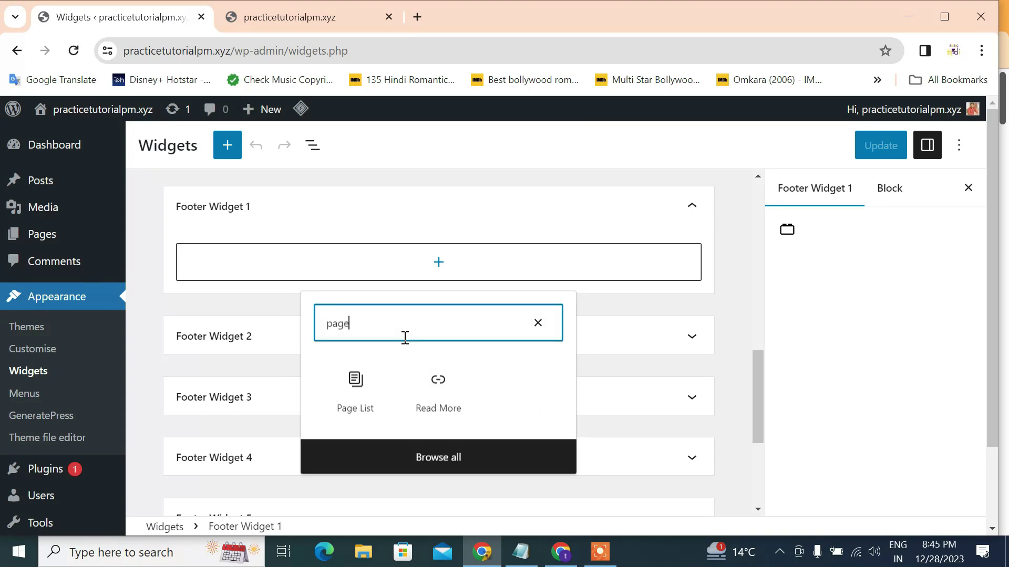
left_click(361, 402)
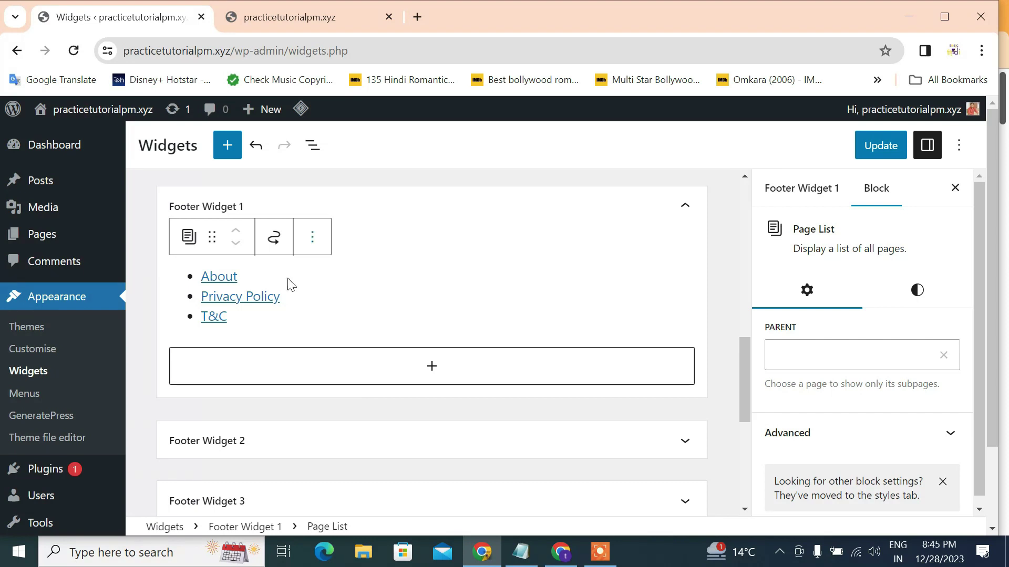
left_click(898, 149)
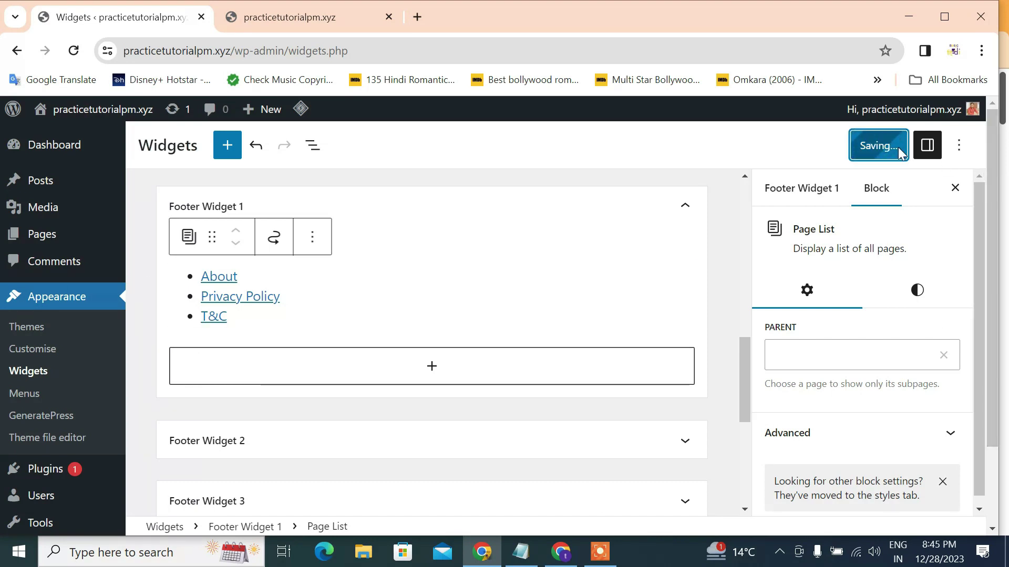
- Refresh the site's home page and check its footer for the page list
left_click(307, 20)
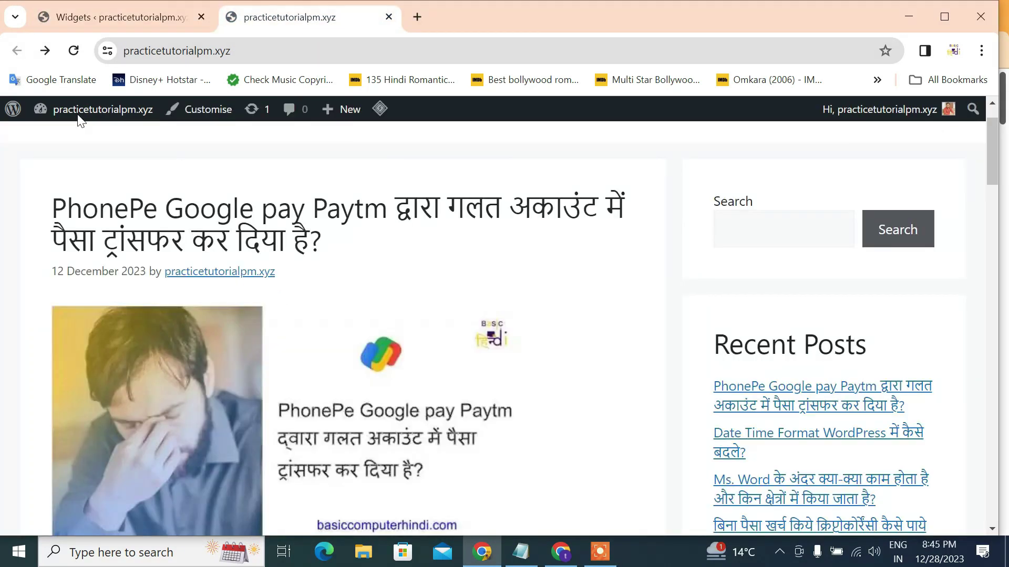
left_click(74, 55)
scroll(322, 344, "down", 20)
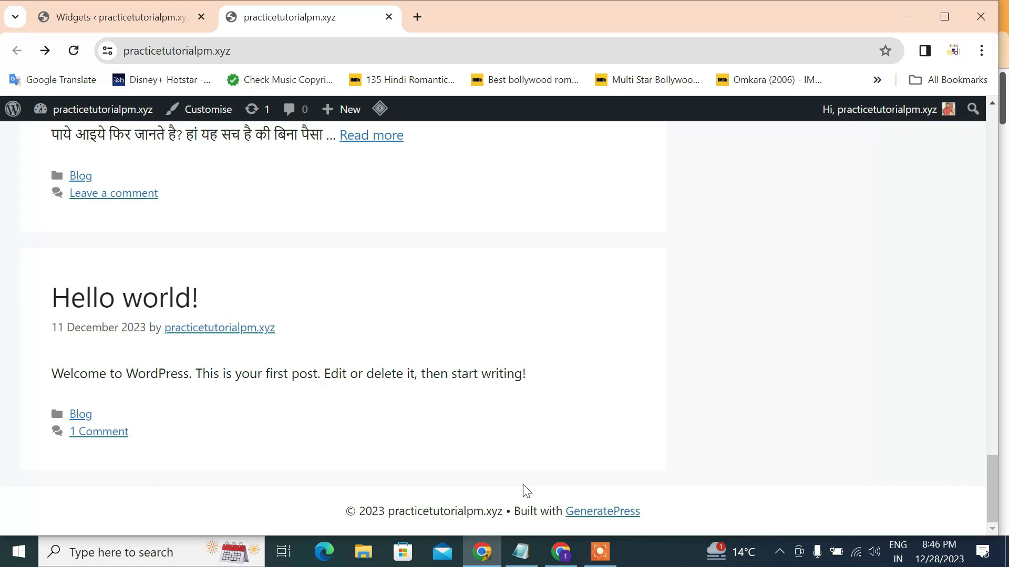
scroll(527, 492, "up", 5)
scroll(527, 491, "down", 5)
- View the site's home page in a maximised Incognito window and examine its footer
left_click(193, 54)
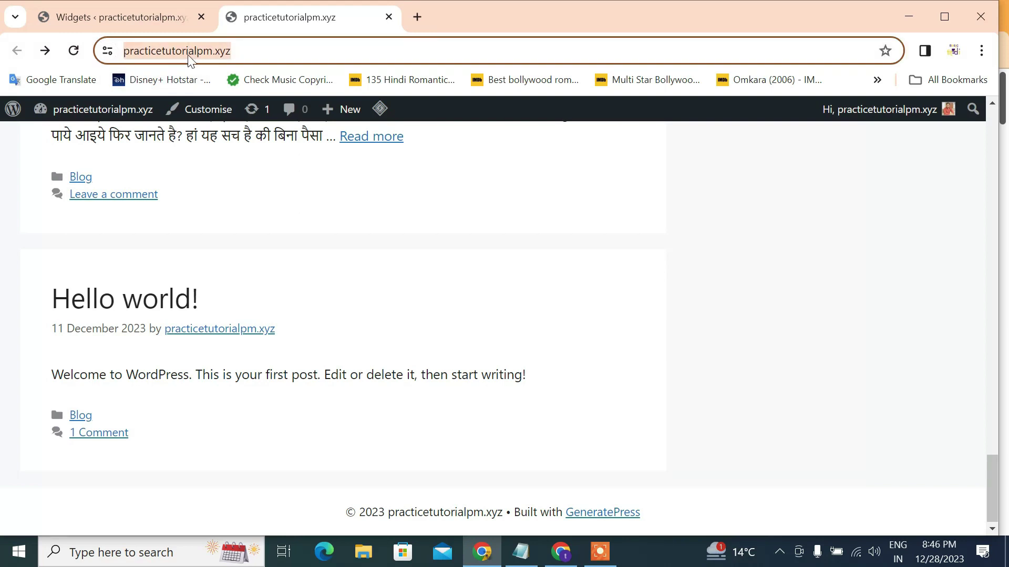
key("alt+Tab")
scroll(387, 342, "down", 10)
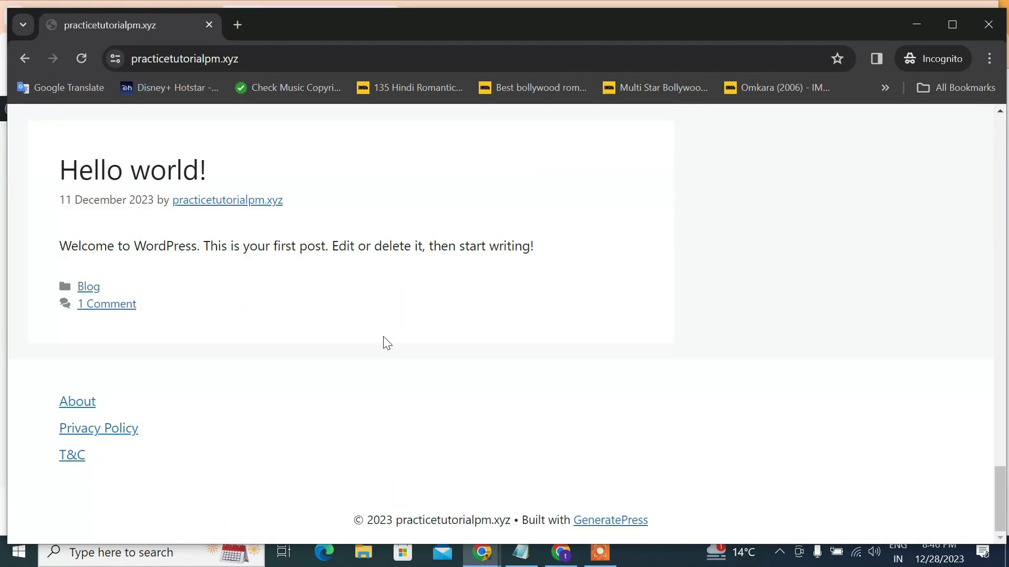
left_click(905, 25)
key("alt+Tab")
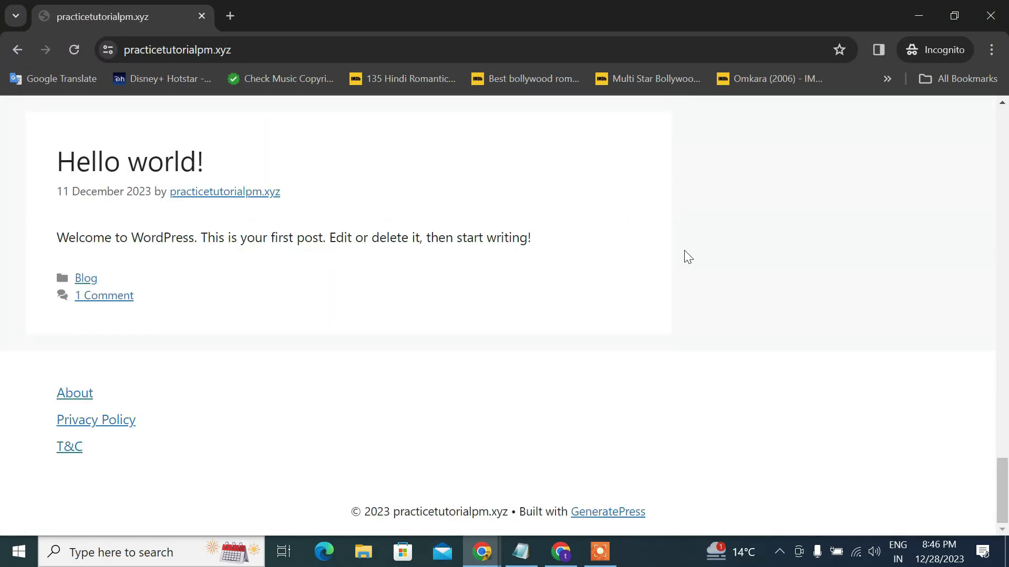
scroll(688, 257, "up", 20)
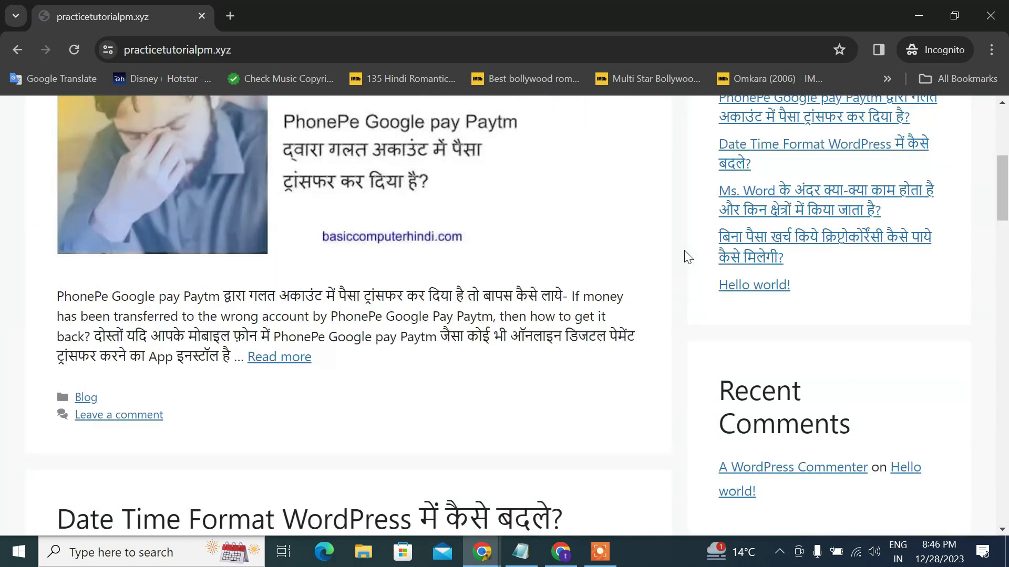
scroll(683, 252, "down", 20)
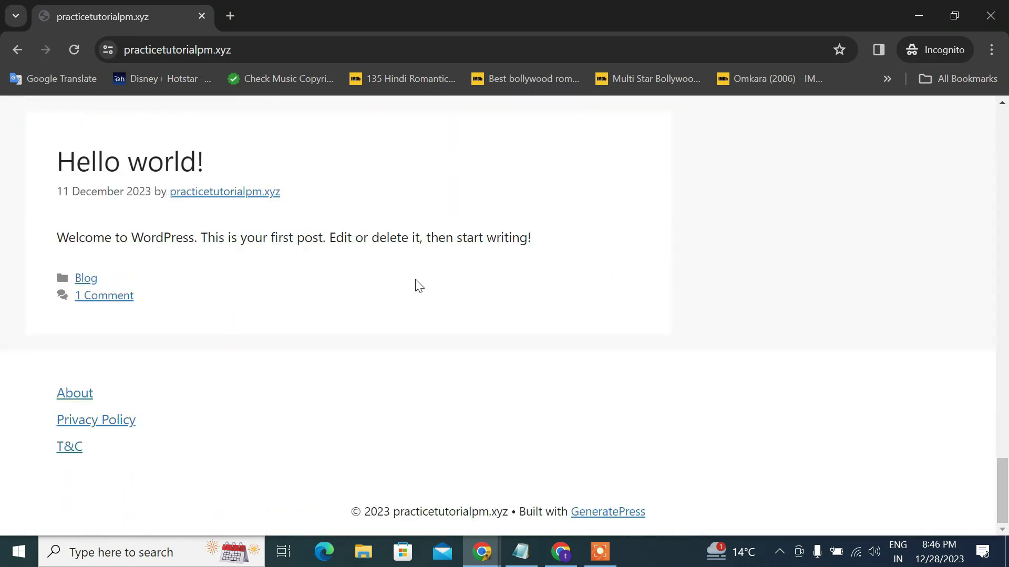
- Open the About page from its footer link to test it and return to the home page
left_click(76, 402)
scroll(184, 347, "down", 3)
left_click(17, 50)
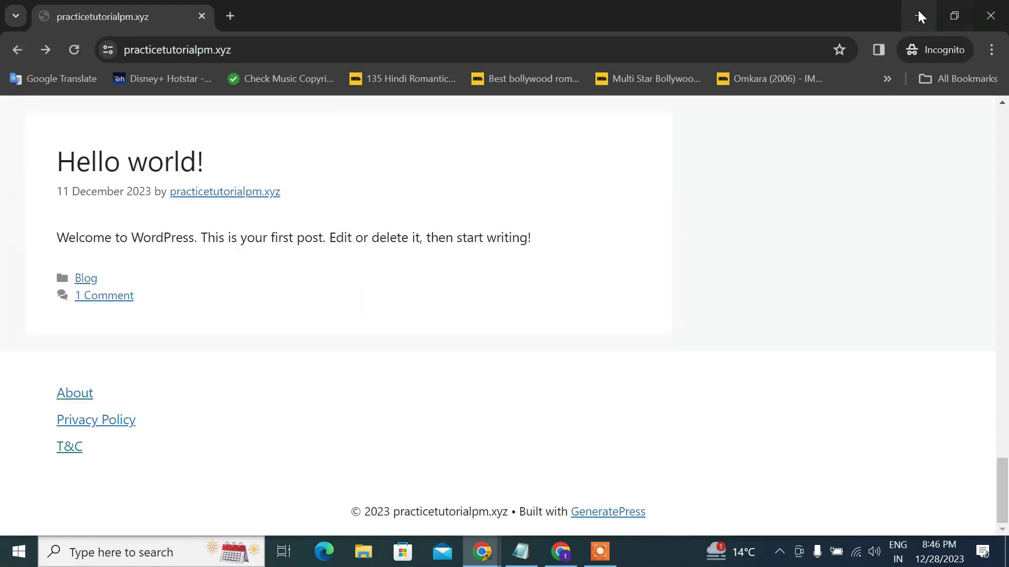
- Compare the home page's header and footer in the regular browser window with those in the Incognito window
left_click(918, 10)
scroll(234, 264, "up", 15)
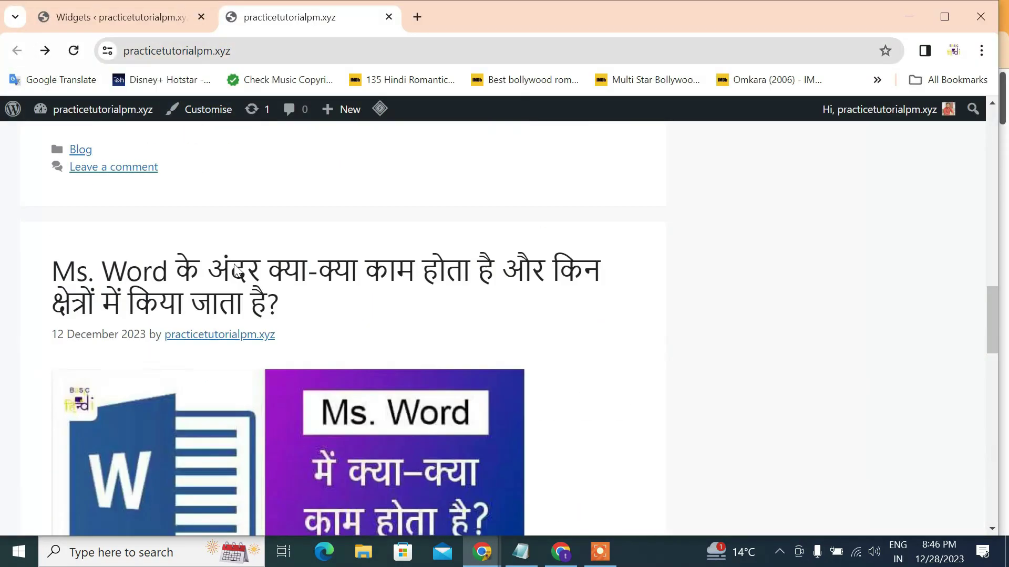
scroll(234, 264, "up", 2)
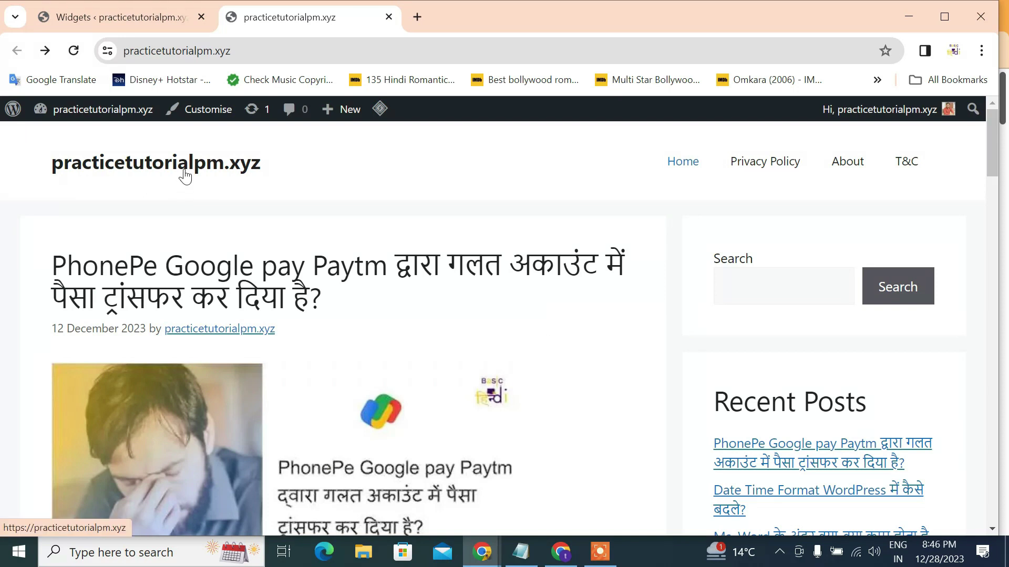
scroll(231, 194, "down", 17)
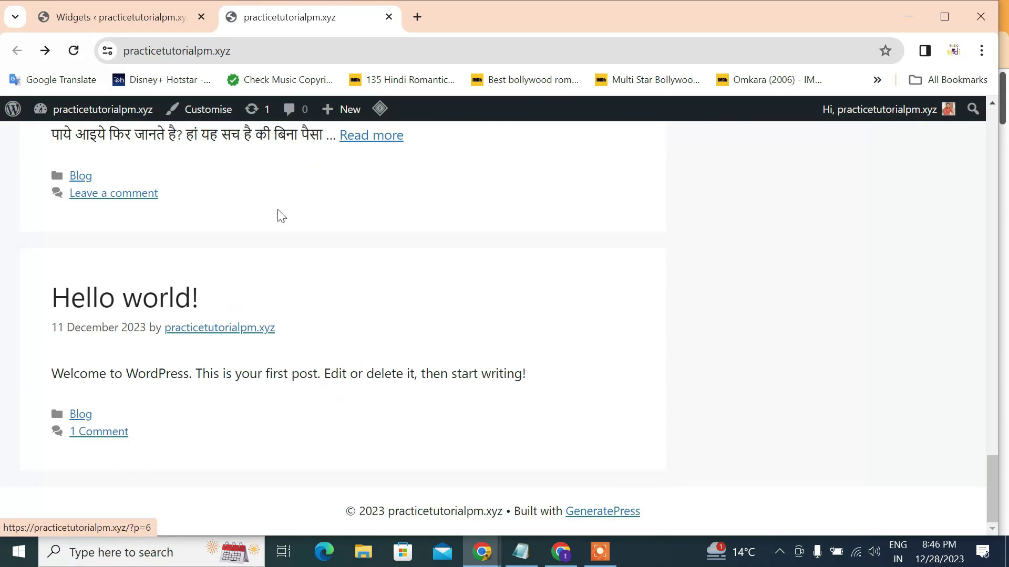
mouse_move(482, 552)
left_click(553, 525)
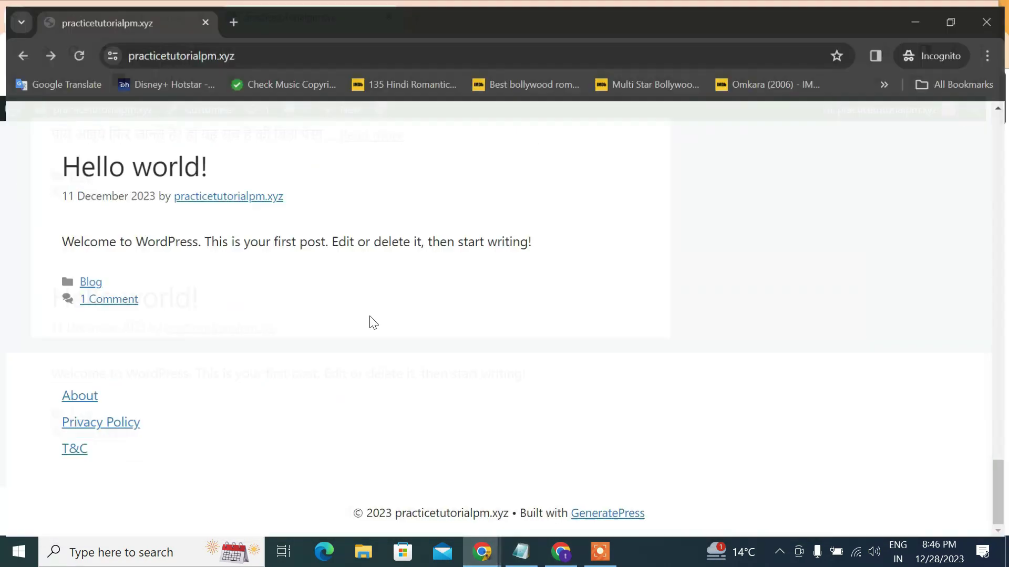
scroll(235, 416, "up", 20)
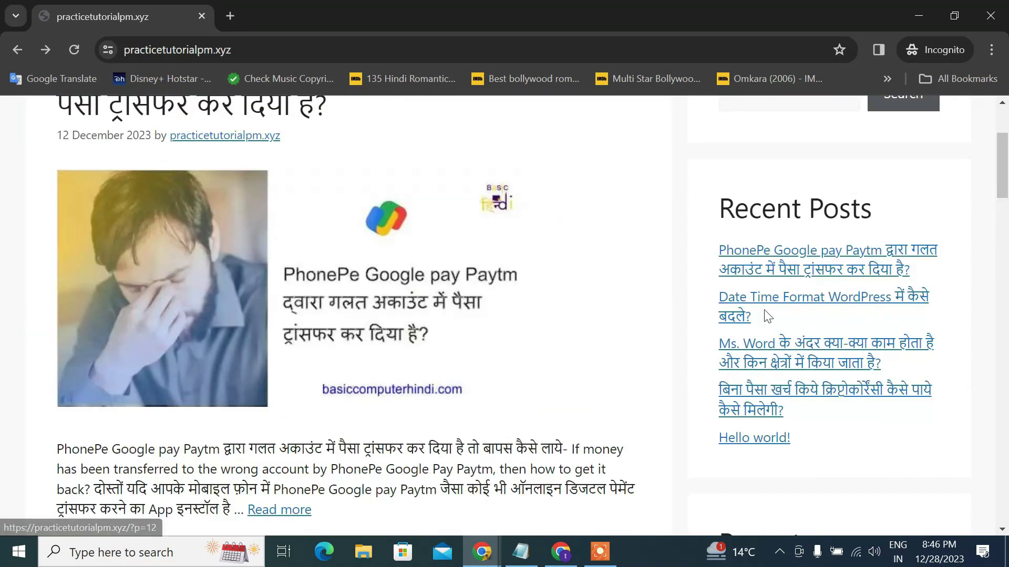
- Minimise the Incognito window and return to the Widgets screen to review the sidebar widget areas
scroll(819, 381, "up", 6)
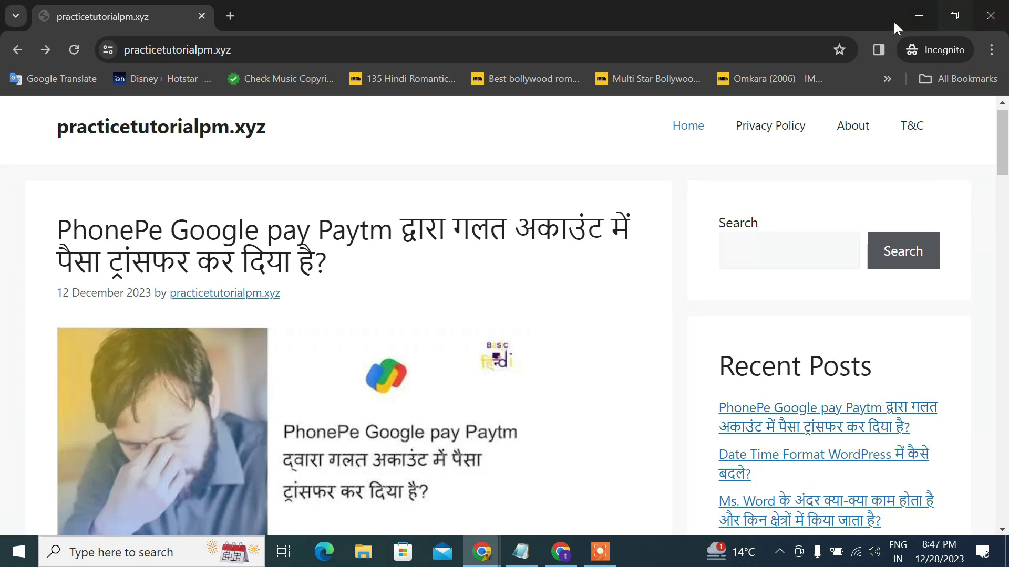
left_click(916, 17)
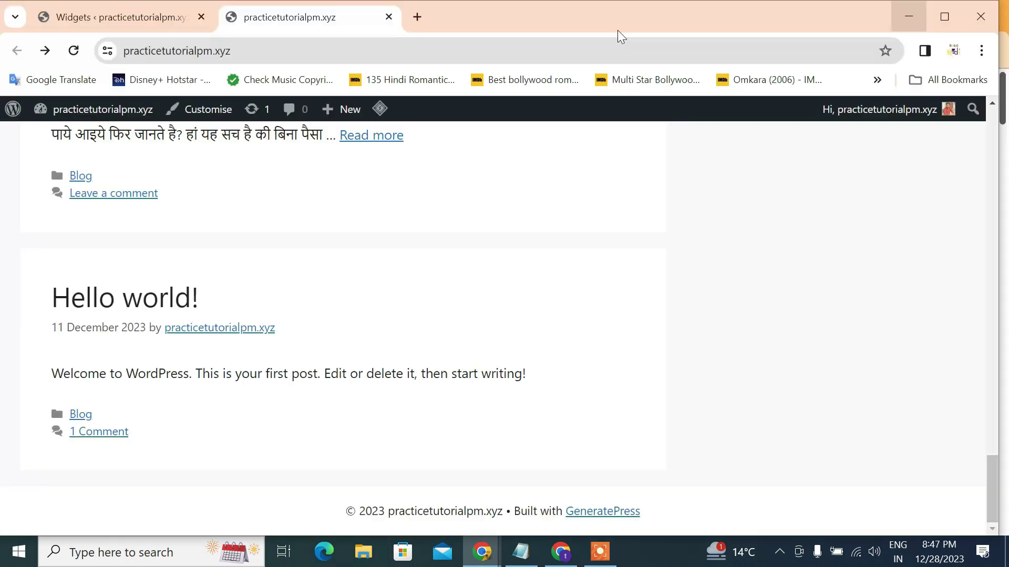
left_click(73, 19)
scroll(33, 315, "down", 2)
scroll(54, 317, "up", 2)
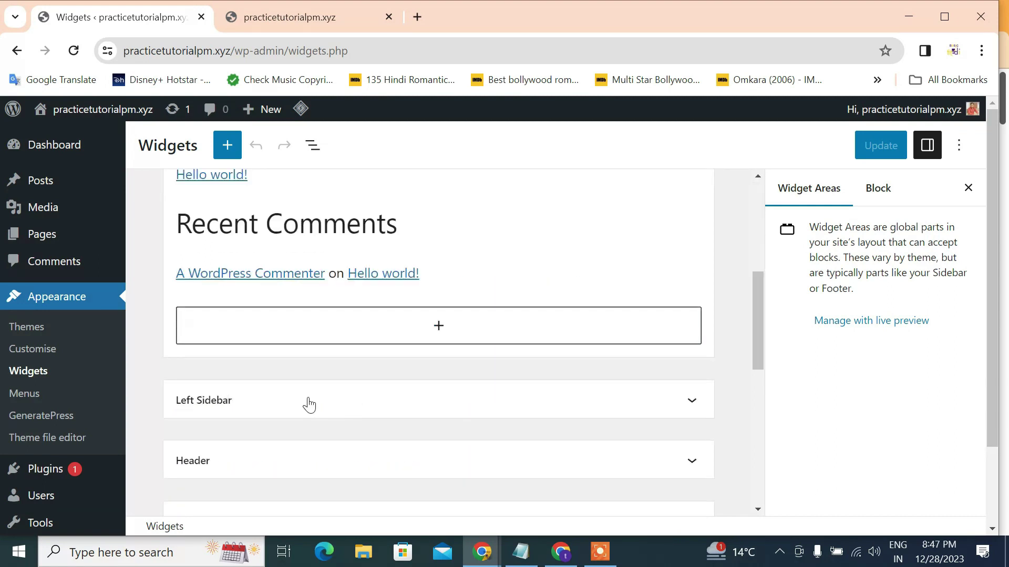
scroll(309, 404, "down", 3)
scroll(338, 336, "up", 10)
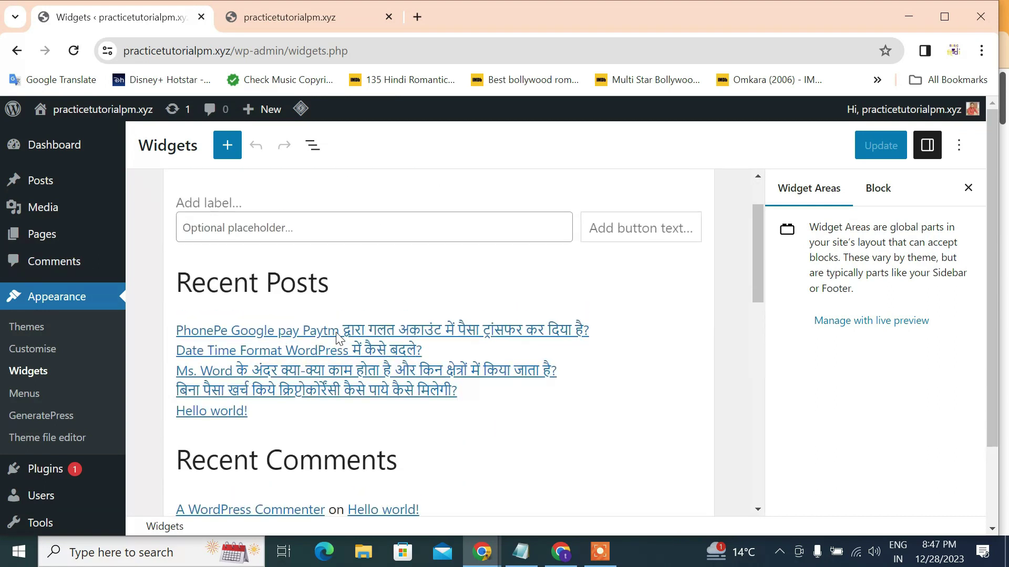
- Add a Page List block at the end of the Right Sidebar widget area
left_click(503, 223)
left_click(500, 218)
scroll(444, 295, "down", 5)
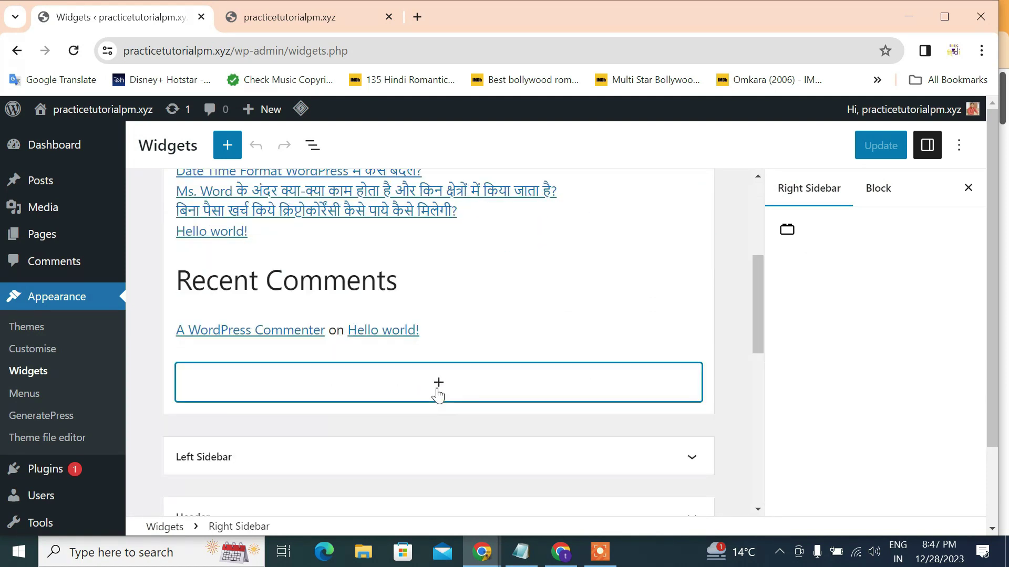
left_click(437, 392)
type("page")
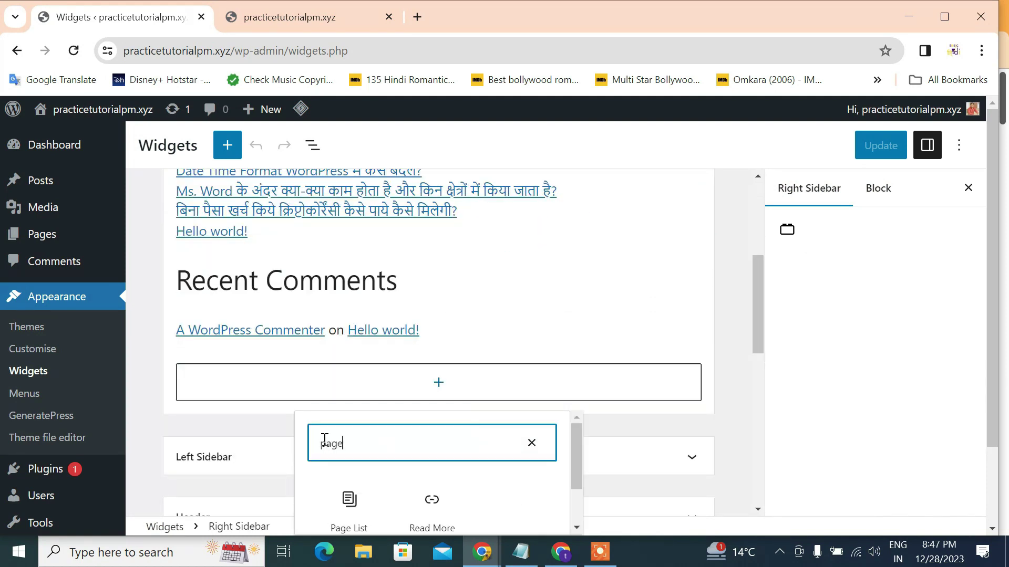
key("Return")
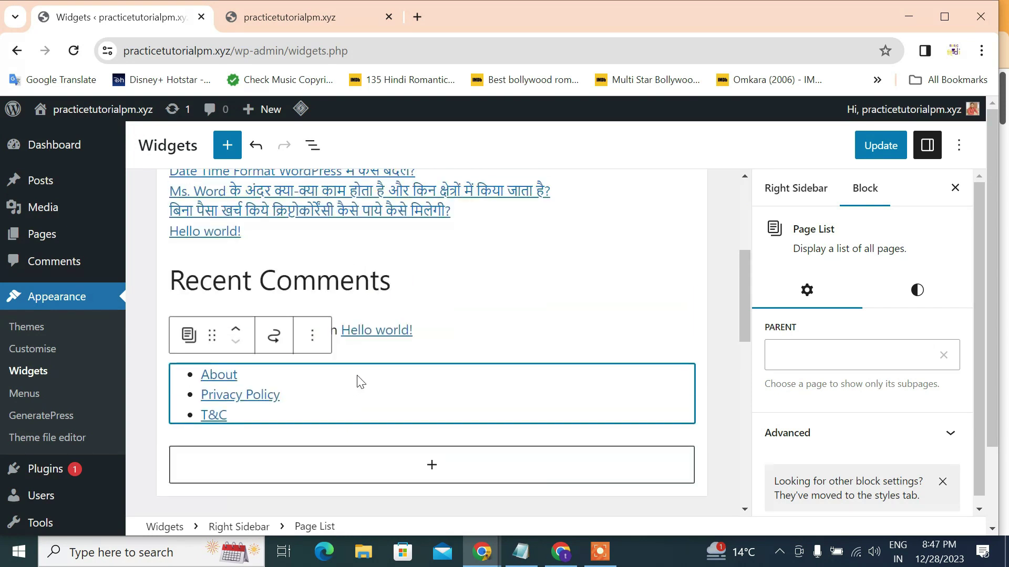
- Move the Page List block above Recent Posts in the Right Sidebar and update the widgets
left_click(236, 335)
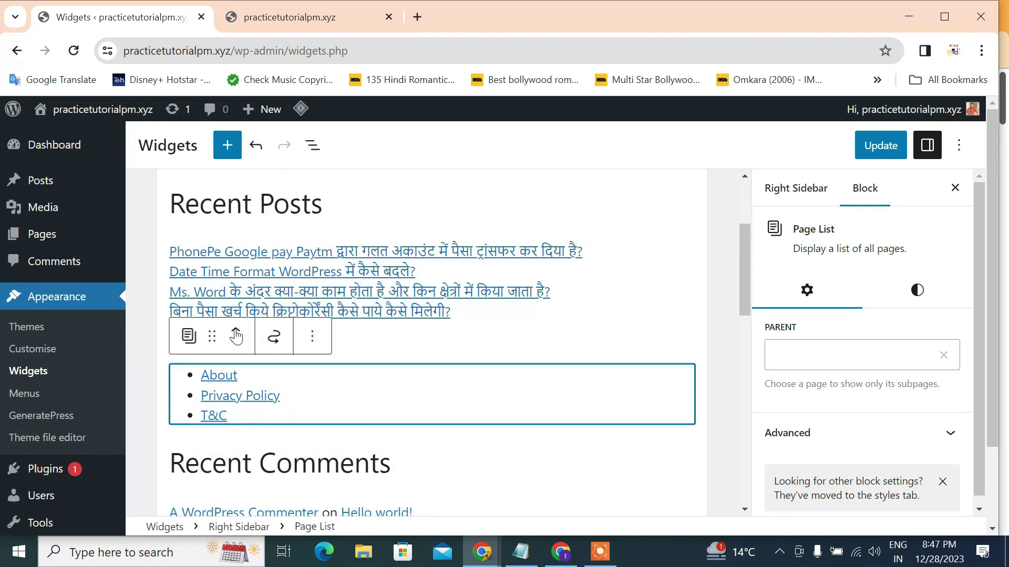
left_click(236, 334)
left_click(885, 147)
- Refresh the site's home page and open the PhonePe Google pay Paytm post
left_click(294, 17)
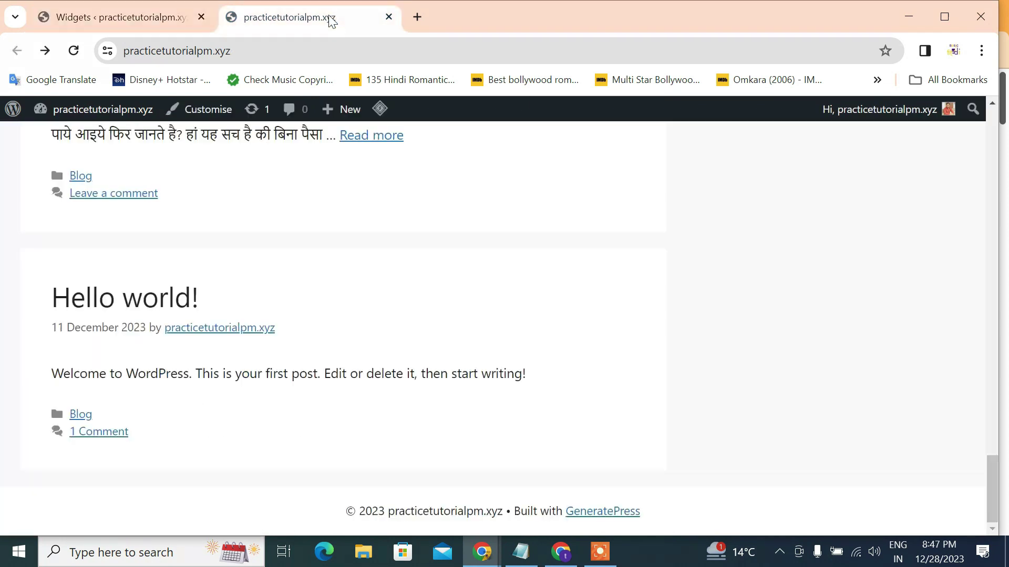
left_click(74, 50)
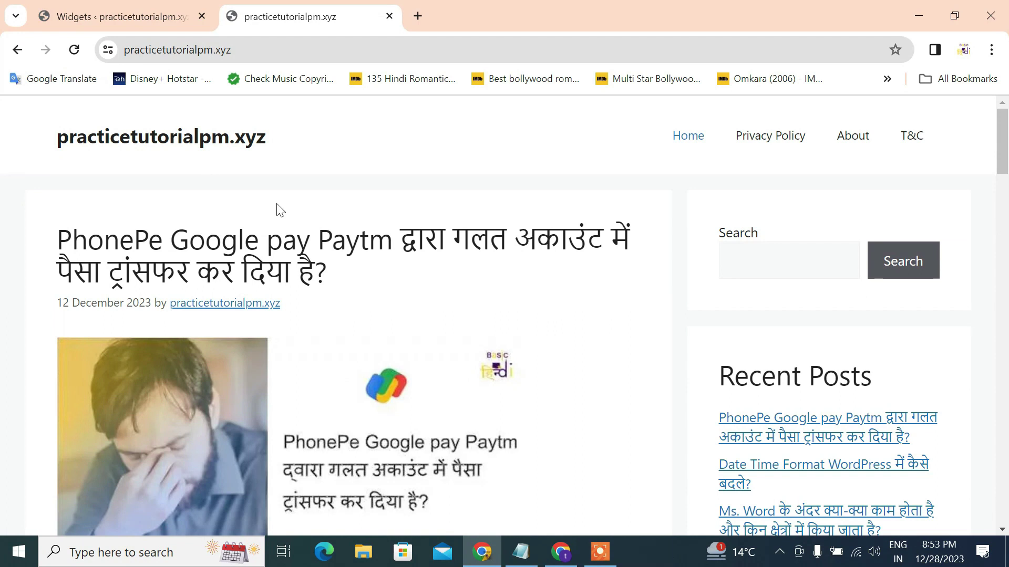
scroll(293, 154, "down", 9)
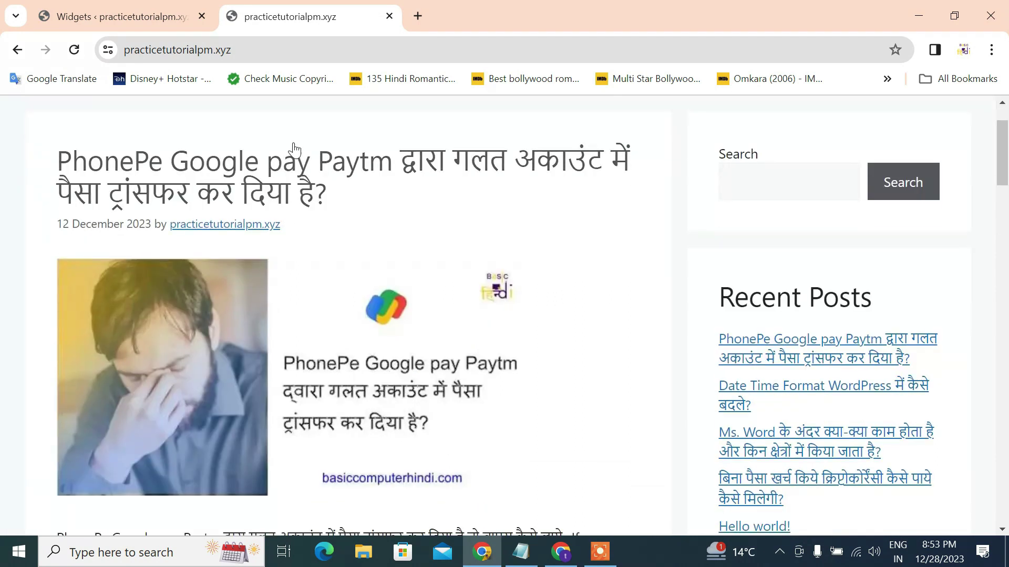
scroll(288, 148, "up", 5)
scroll(270, 191, "down", 2)
left_click(270, 191)
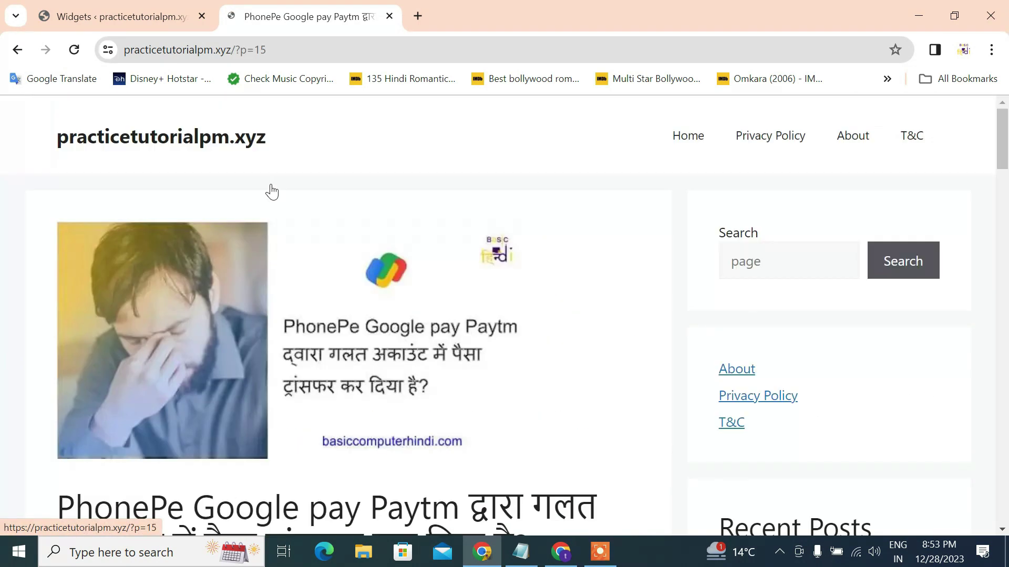
- Examine the page links in the post's sidebar and footer
scroll(275, 200, "down", 3)
left_click_drag(788, 219, 717, 154)
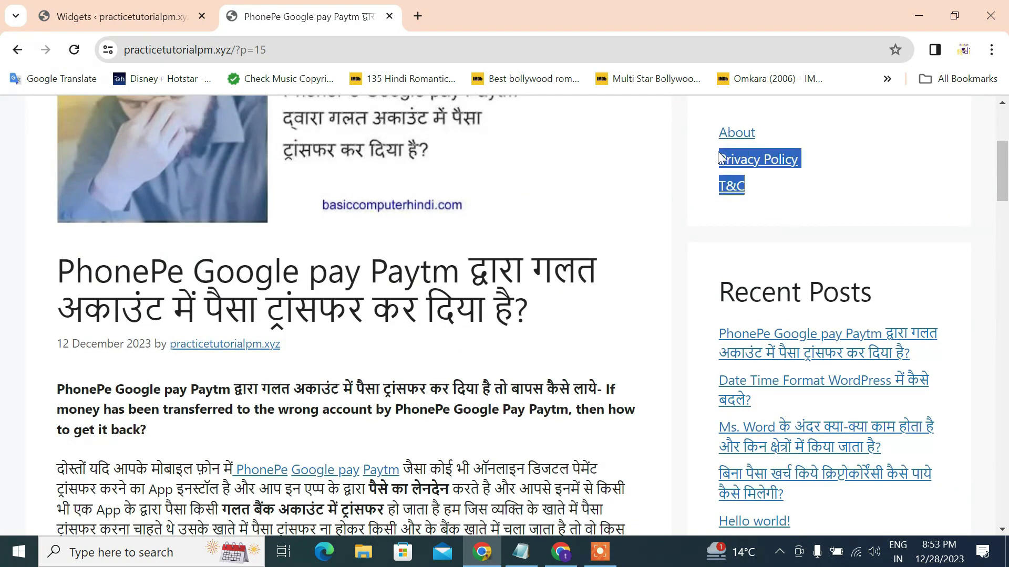
left_click(670, 149)
scroll(430, 307, "up", 5)
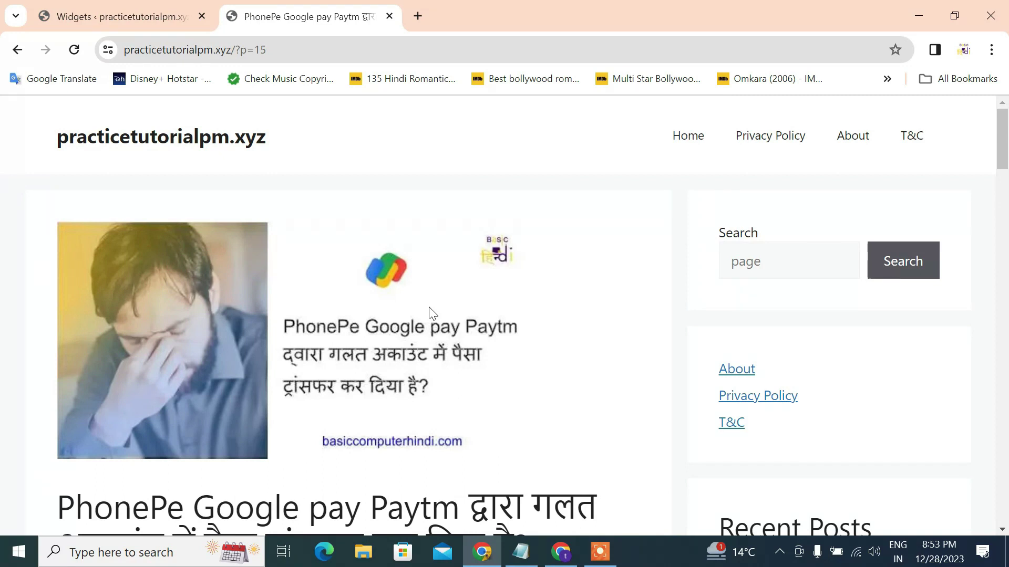
scroll(430, 313, "down", 4)
scroll(578, 263, "up", 3)
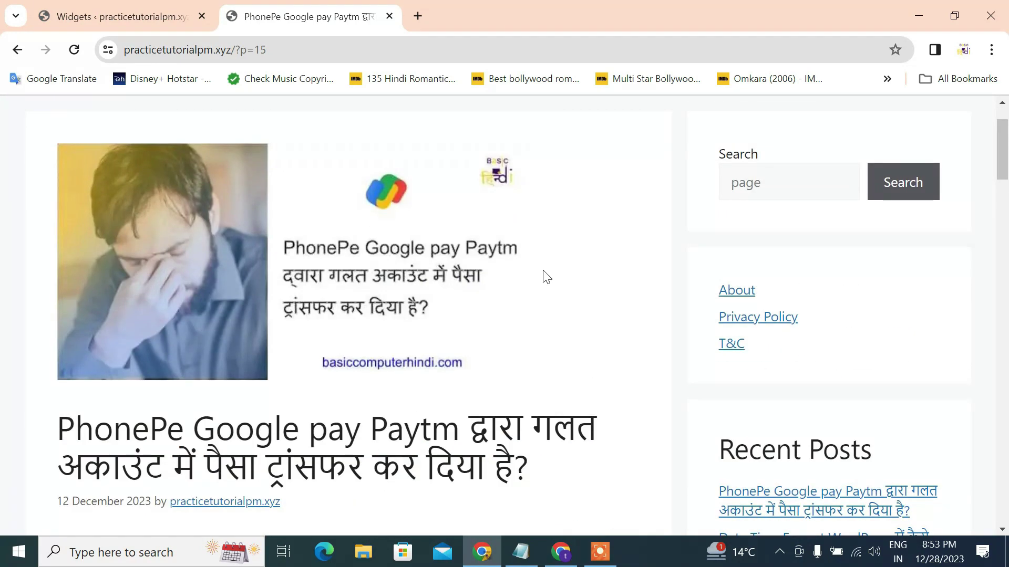
scroll(559, 271, "up", 2)
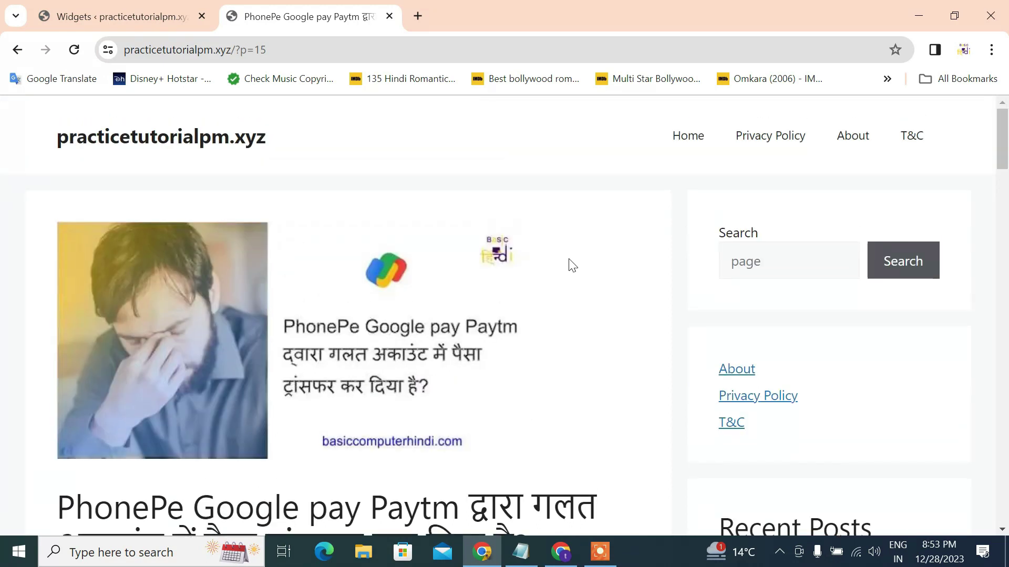
scroll(575, 346, "down", 20)
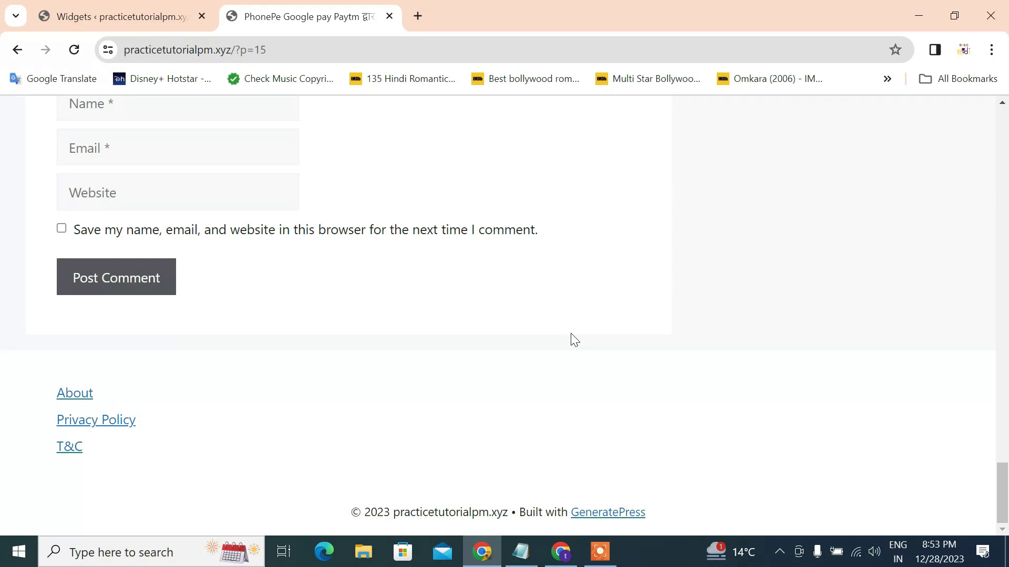
scroll(574, 340, "up", 20)
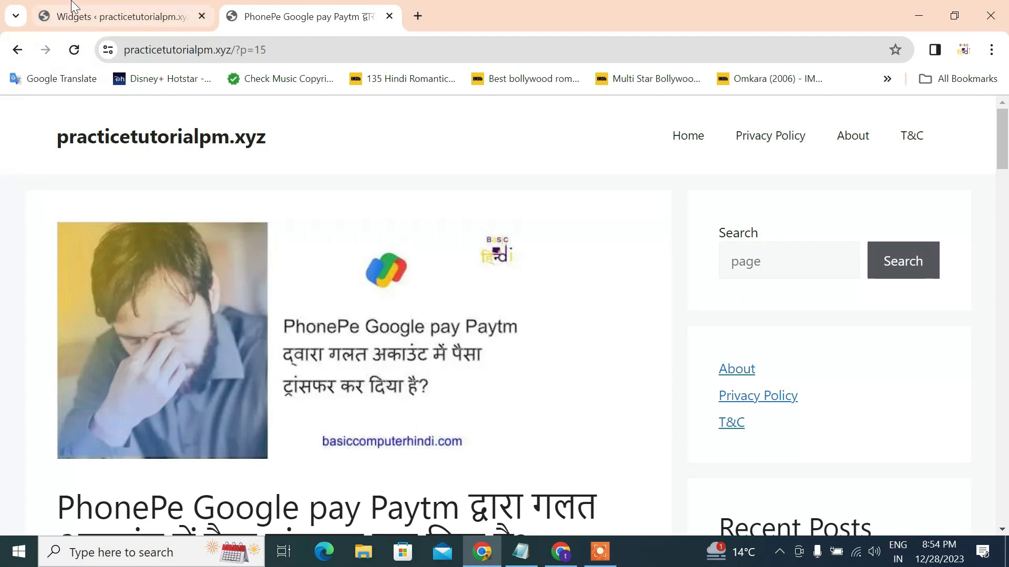
- Return to the Widgets screen and look through the sidebar, header and footer widget areas
left_click(103, 5)
scroll(481, 246, "down", 5)
scroll(451, 279, "down", 10)
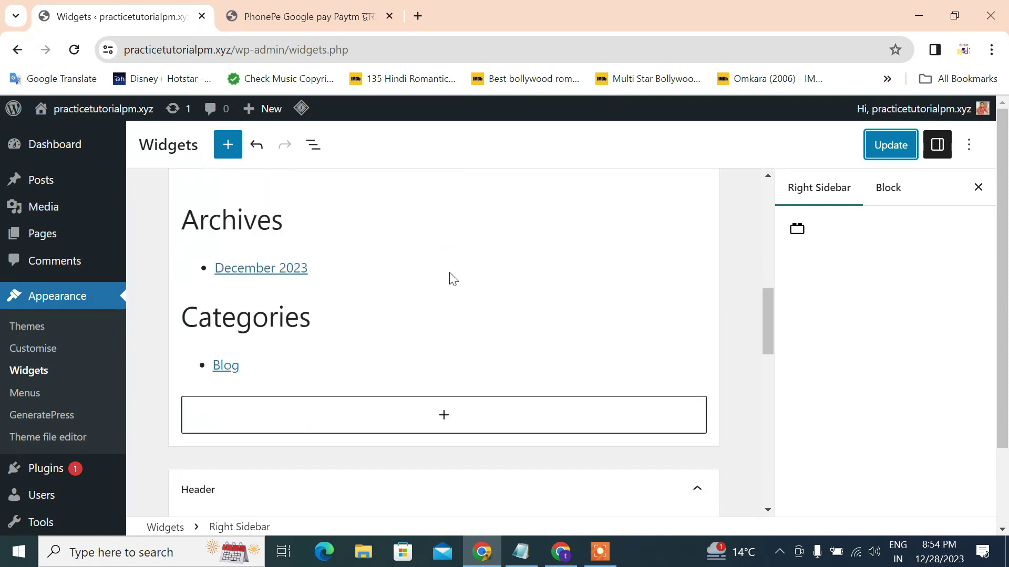
scroll(450, 336, "up", 7)
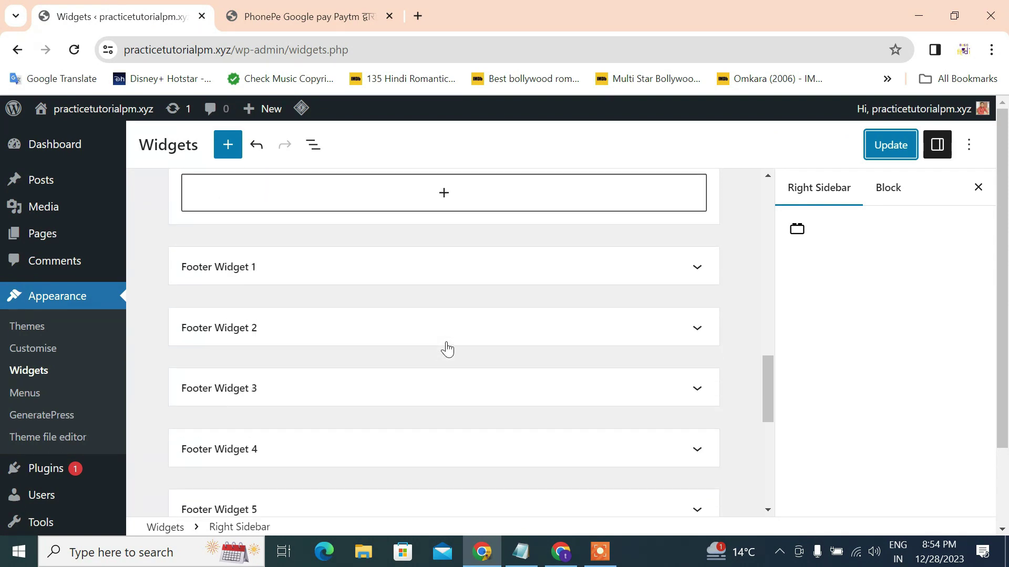
scroll(447, 347, "down", 1)
scroll(412, 333, "up", 7)
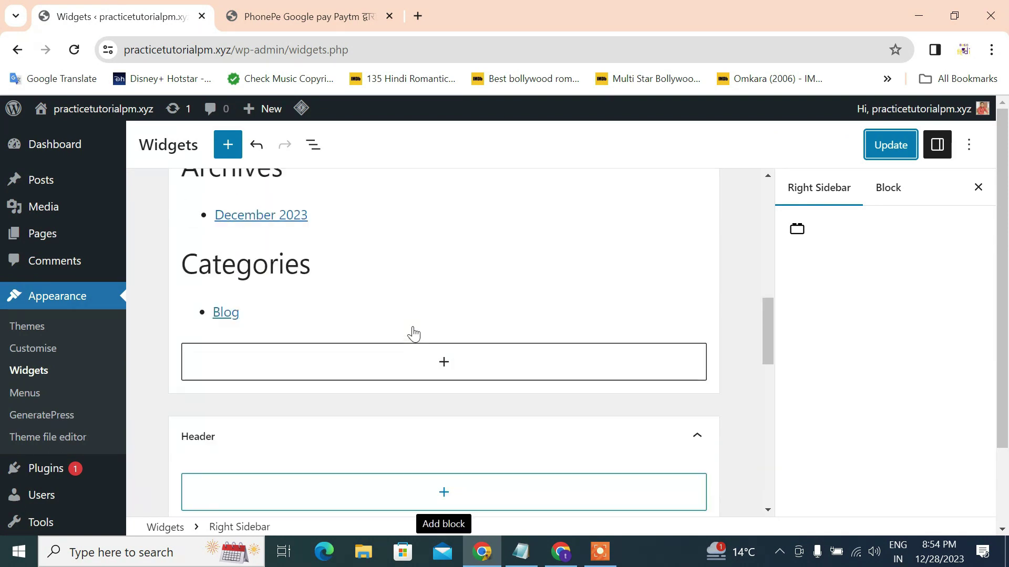
scroll(387, 387, "down", 2)
- Add a Page List block below Categories in the Left Sidebar and update the widgets
left_click(363, 331)
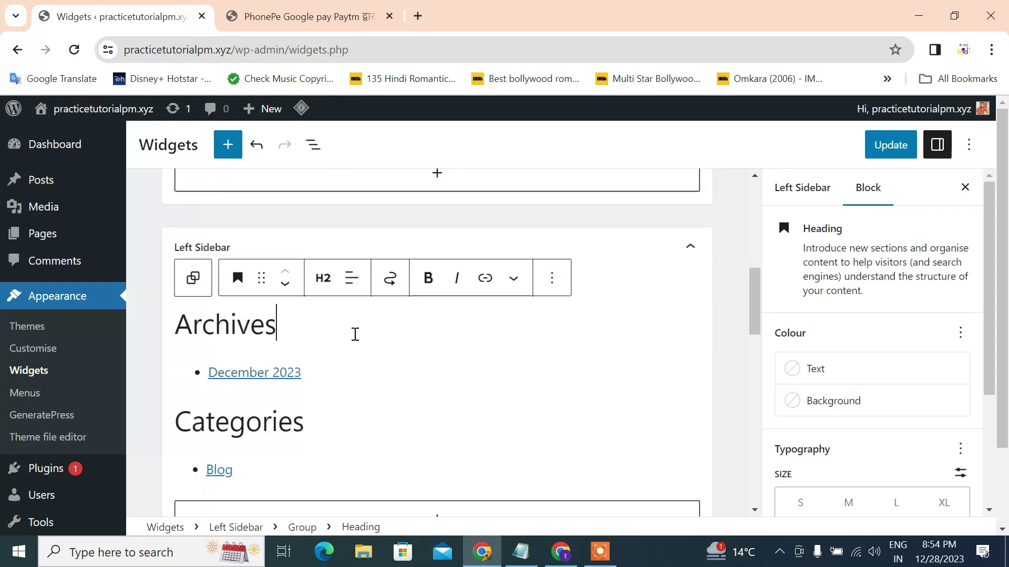
scroll(333, 355, "down", 2)
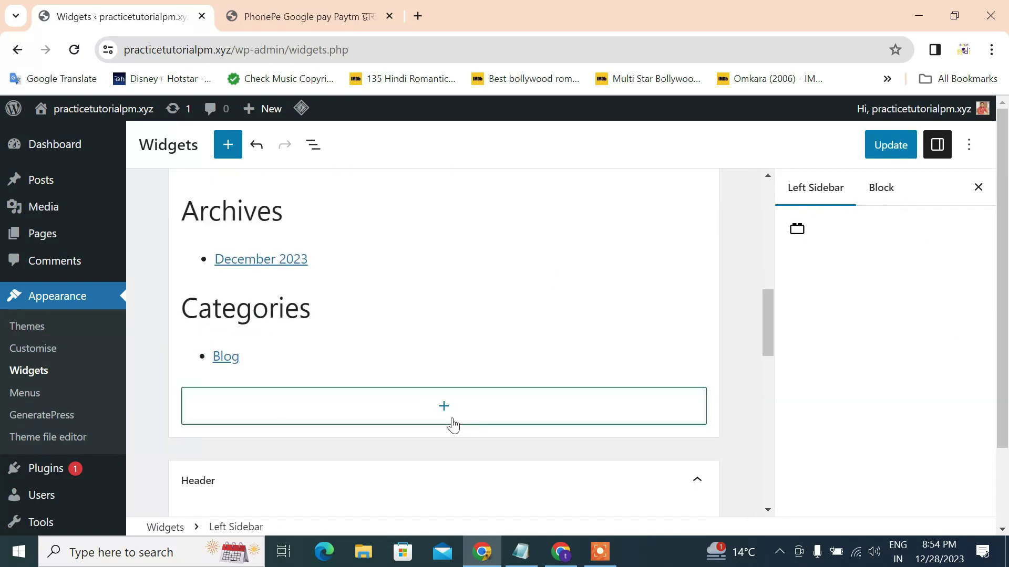
left_click(447, 415)
type("page")
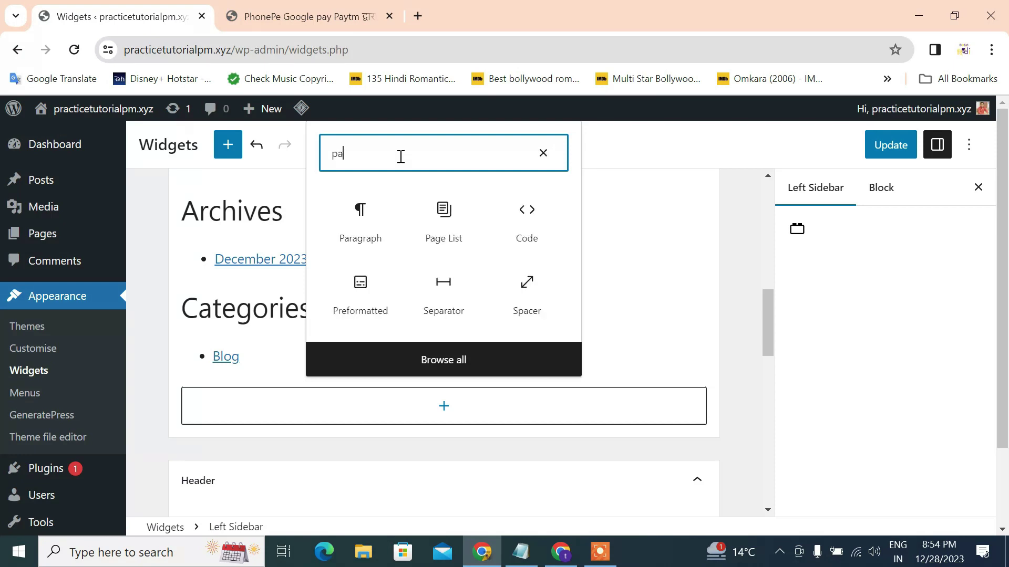
left_click(341, 299)
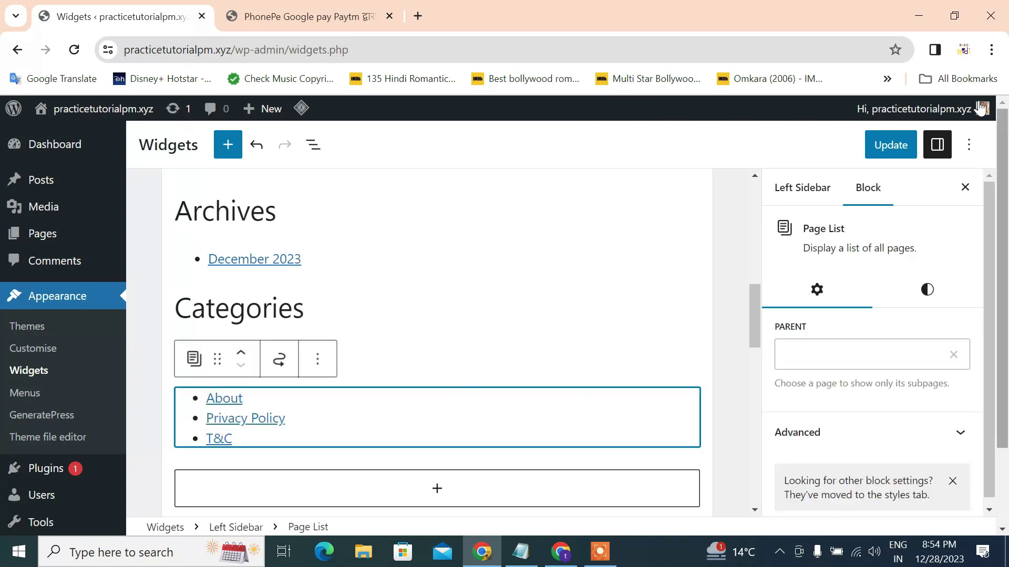
left_click(896, 145)
- Refresh the open PhonePe Google pay Paytm post and copy its web address
left_click(266, 21)
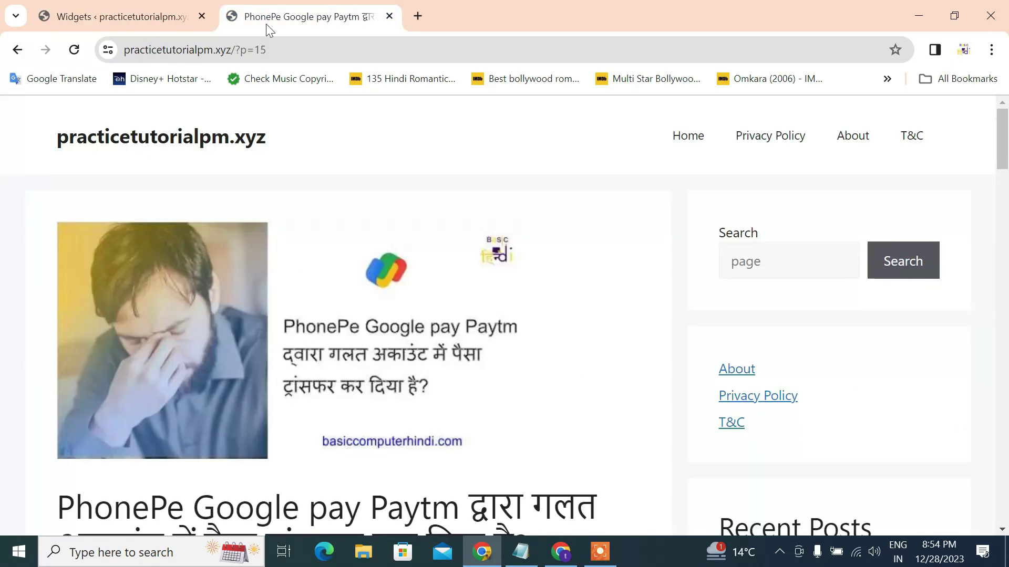
left_click(74, 49)
left_click(182, 48)
key("ctrl+c")
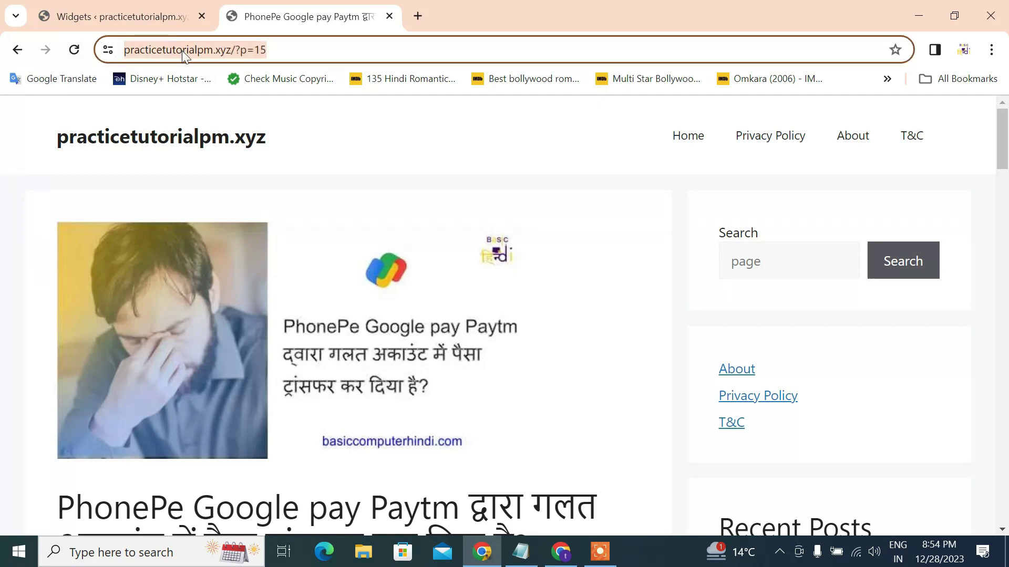
- View the post at the copied address in a new Incognito window, check its layout and close that window
left_click(992, 49)
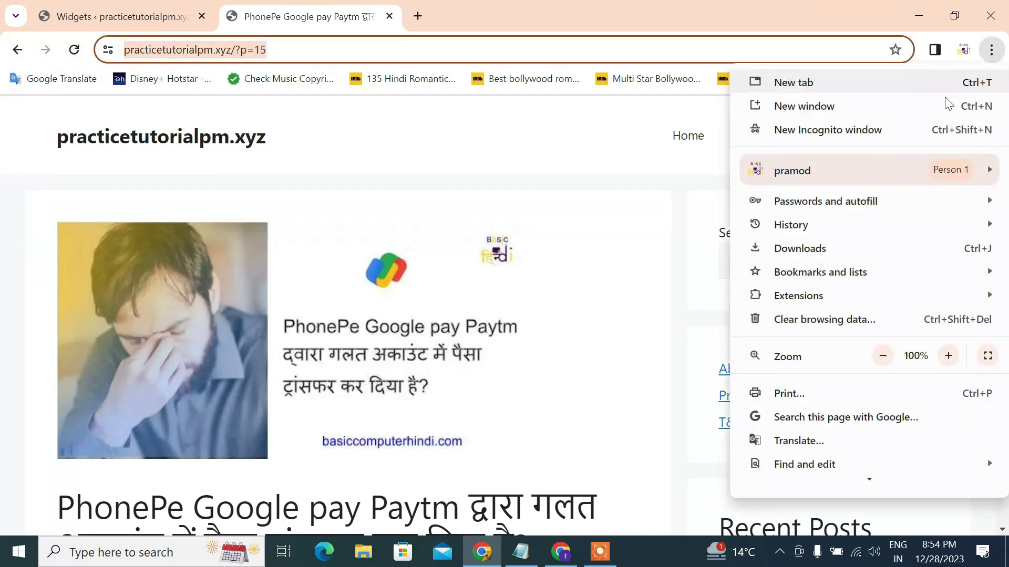
left_click(924, 129)
key("ctrl+v")
key("Return")
scroll(271, 263, "down", 10)
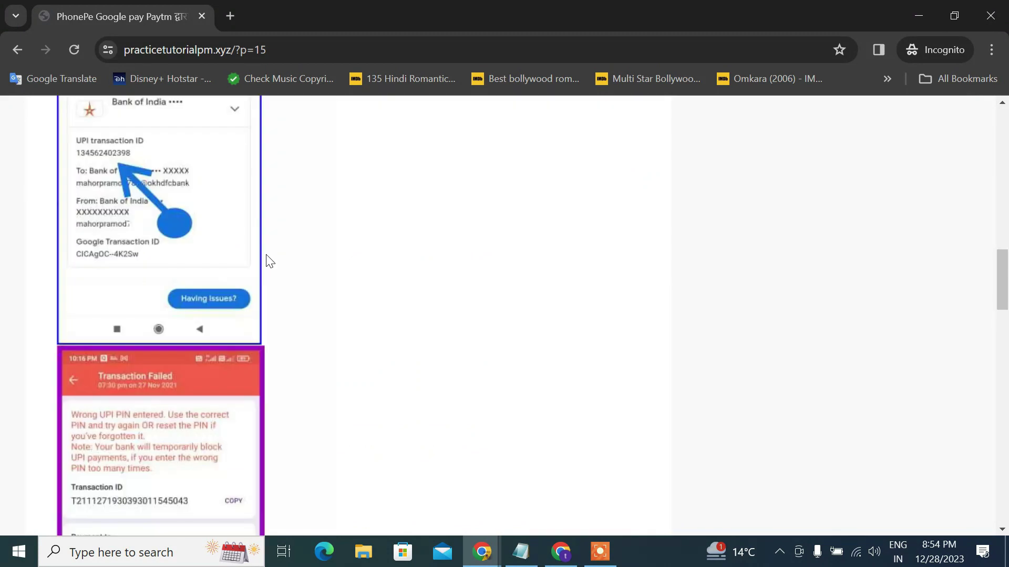
scroll(247, 241, "down", 15)
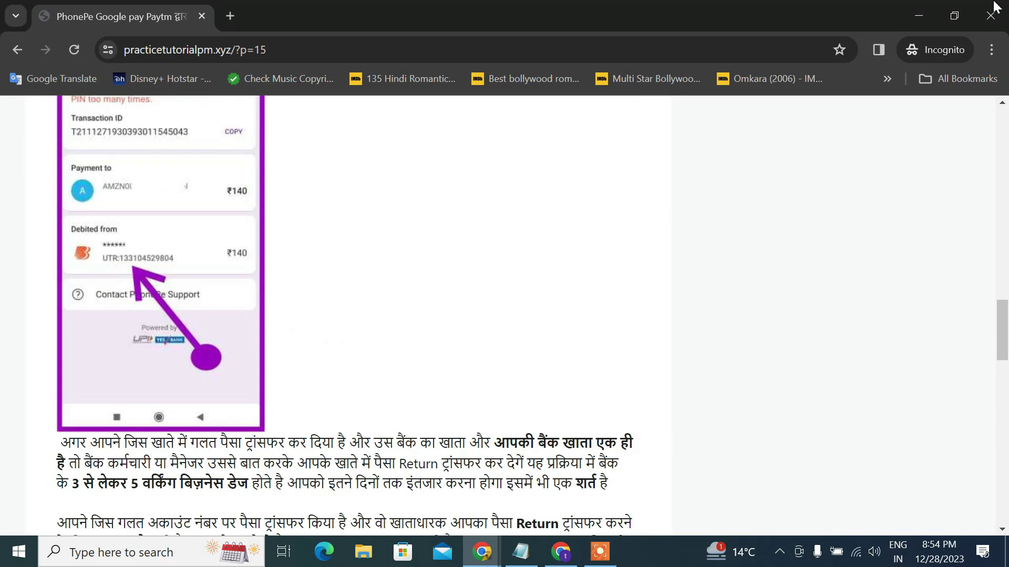
left_click(992, 11)
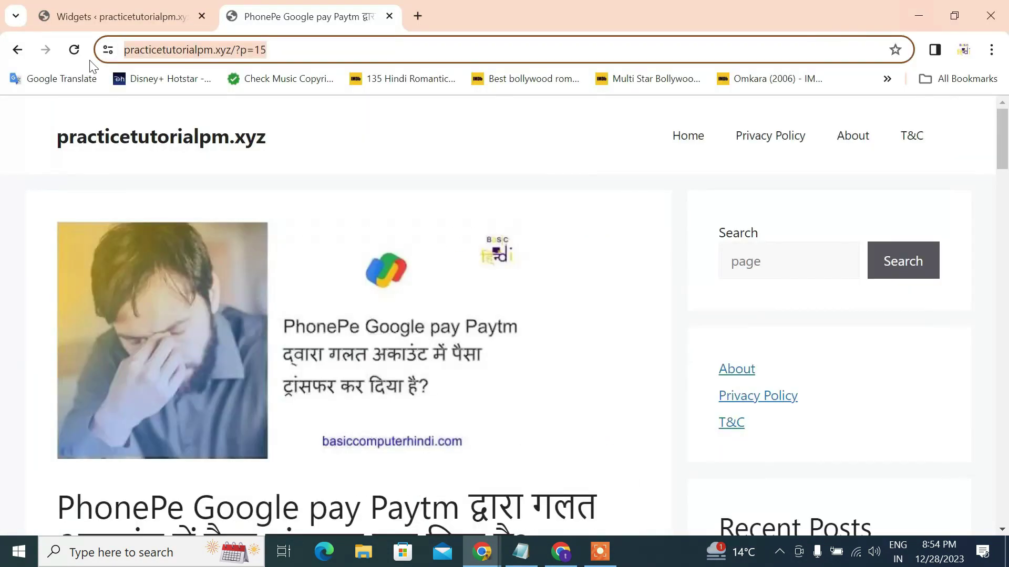
- Open the customiser for the active GeneratePress theme from the Themes page and go to its Layout settings
left_click(94, 19)
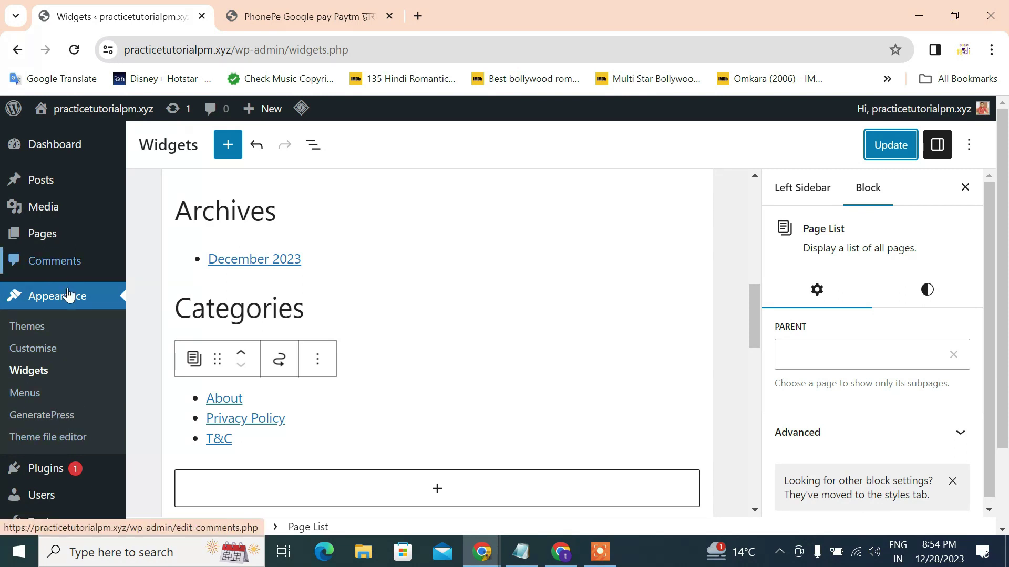
left_click(29, 328)
left_click(574, 175)
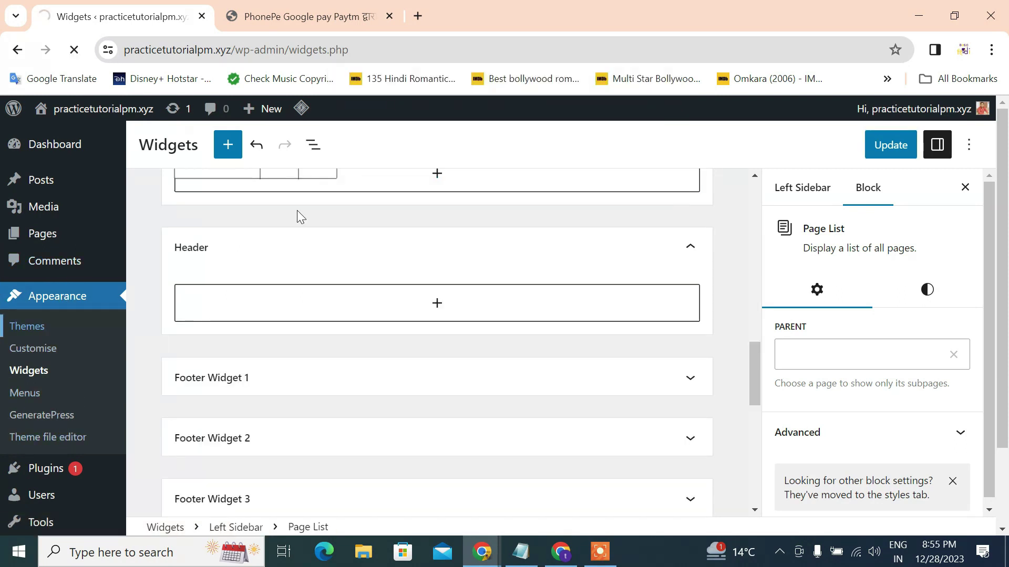
left_click(323, 358)
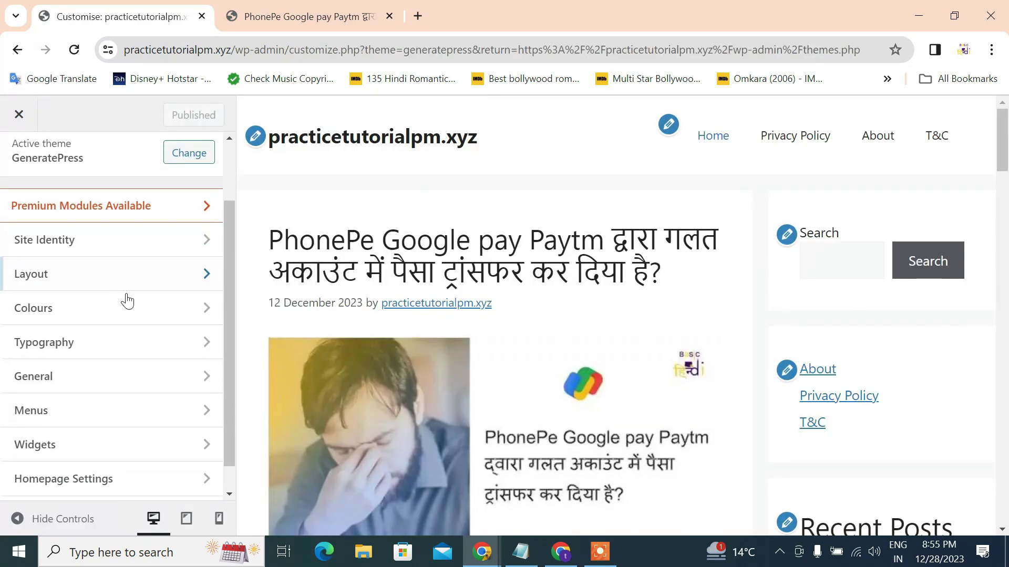
left_click(129, 274)
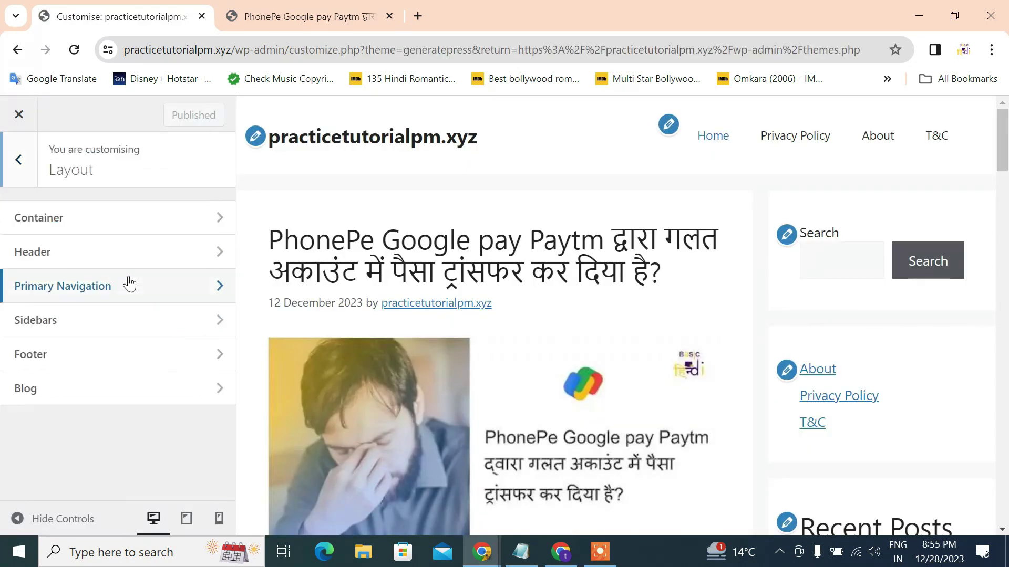
- Set the Blog Sidebar Layout to Sidebar / Content / Sidebar in the Sidebars layout settings
left_click(123, 332)
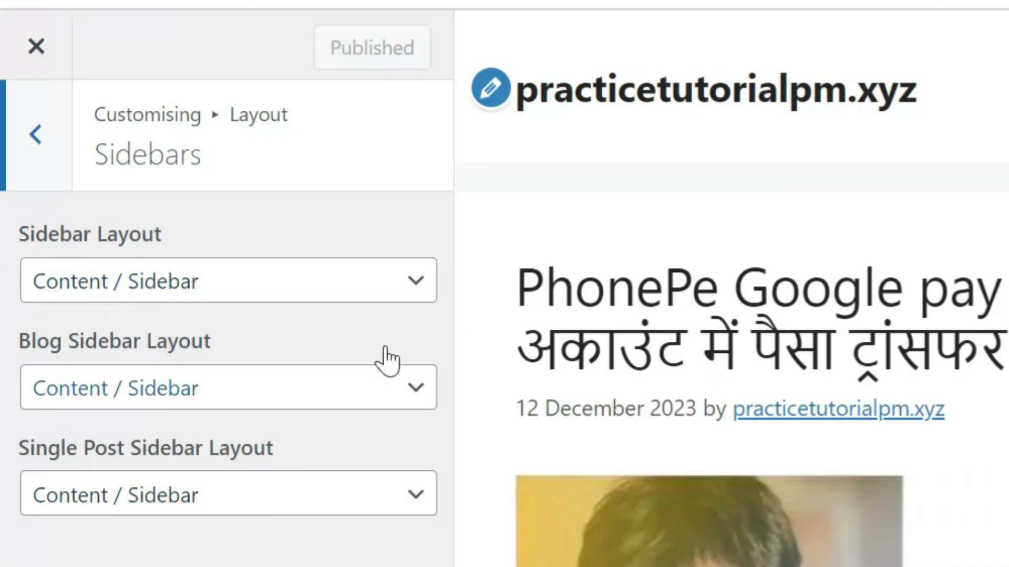
scroll(853, 456, "down", 5)
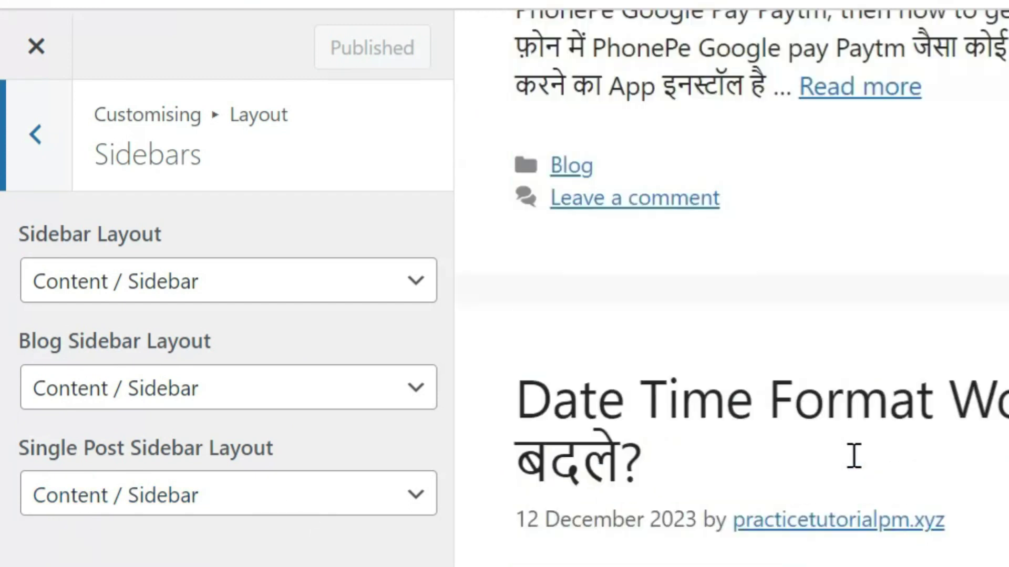
scroll(854, 456, "up", 5)
left_click(129, 397)
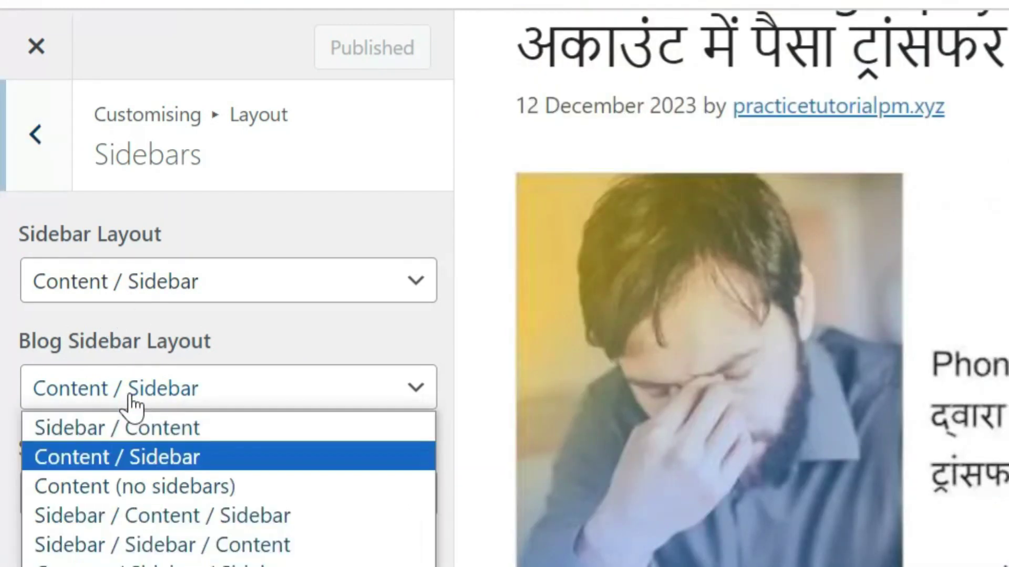
left_click(151, 525)
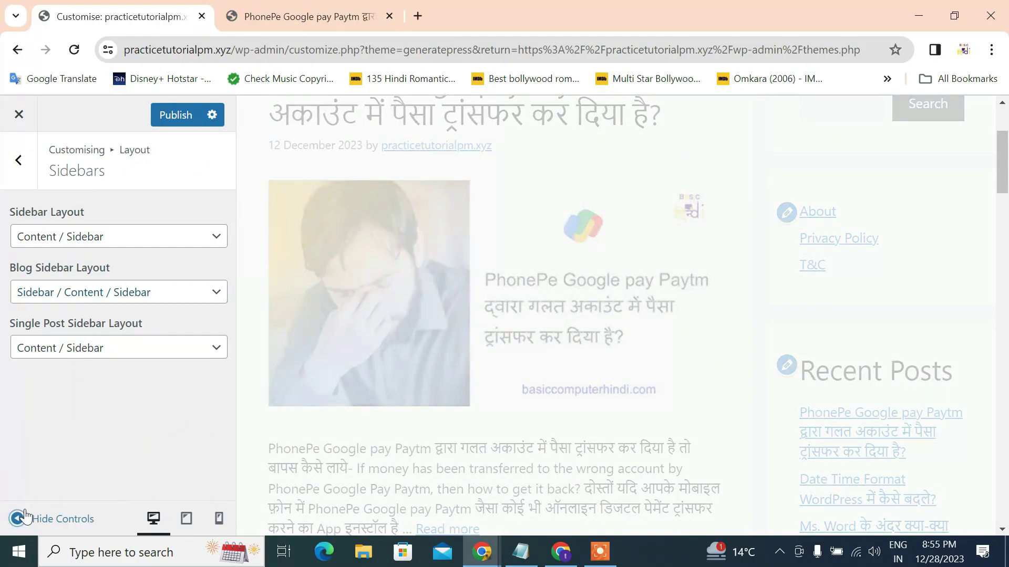
- Preview the blog page and the PhonePe Google pay Paytm post without the customiser controls, checking their sidebars
left_click(25, 518)
scroll(124, 189, "up", 3)
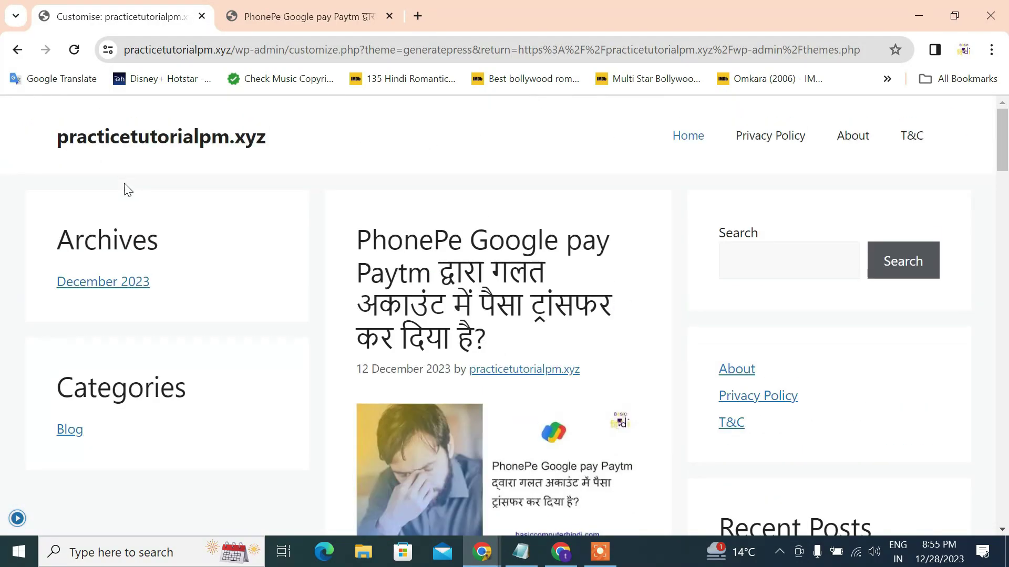
scroll(131, 327, "down", 2)
scroll(188, 332, "up", 2)
left_click(422, 272)
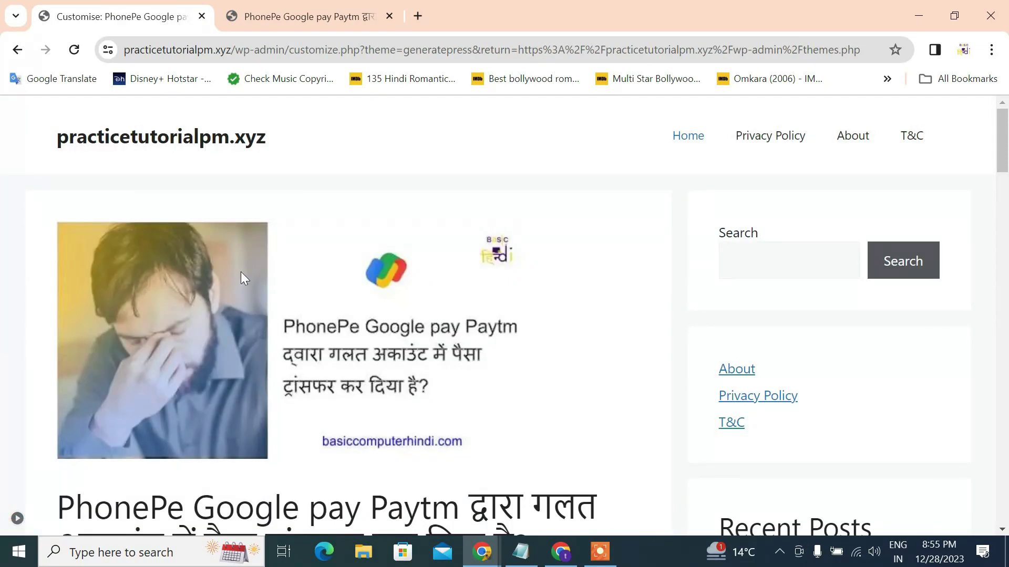
scroll(157, 383, "down", 3)
left_click(18, 519)
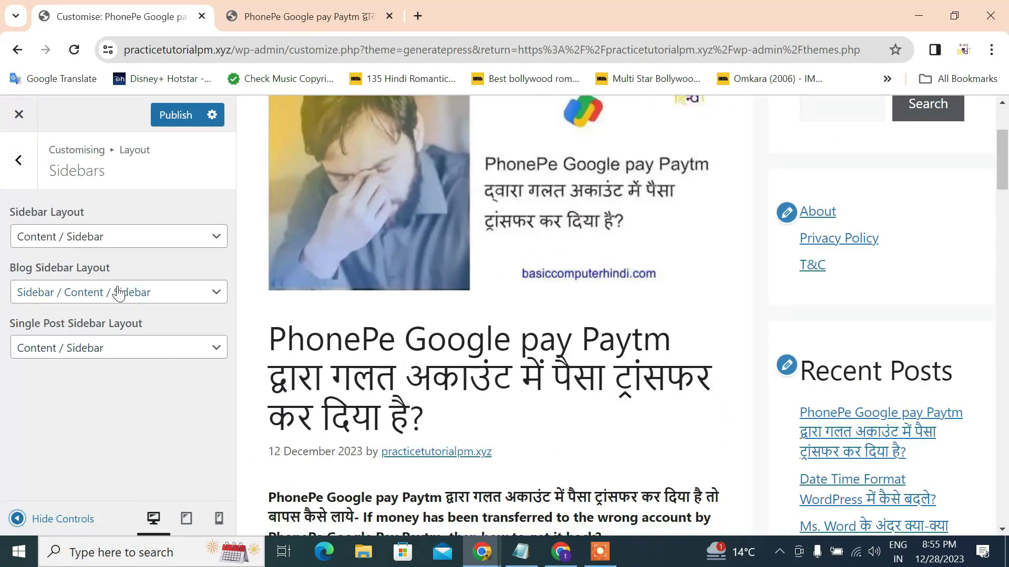
- Set the general Sidebar Layout to Sidebar / Content / Sidebar and check the preview without the controls
left_click(124, 240)
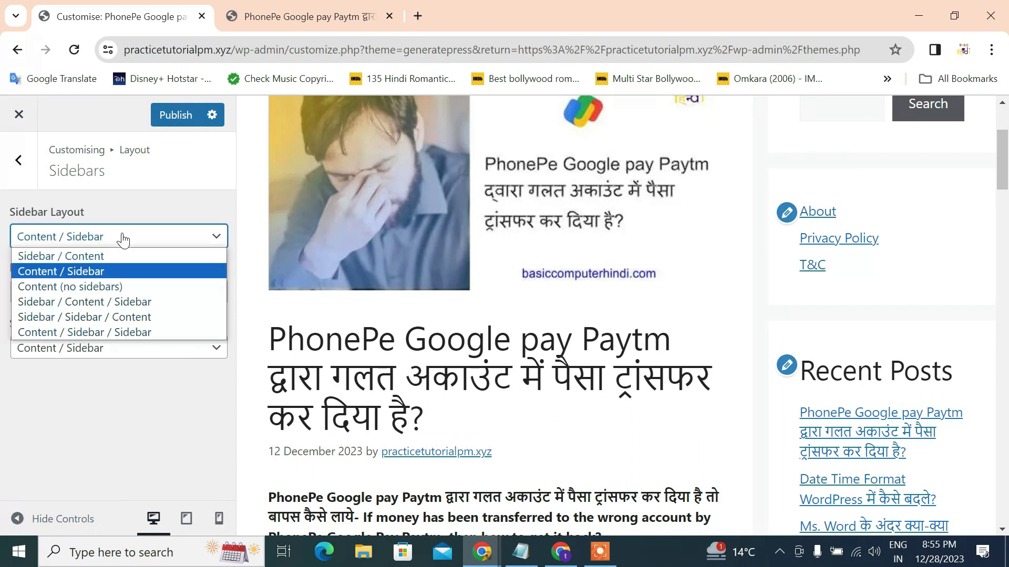
left_click(97, 295)
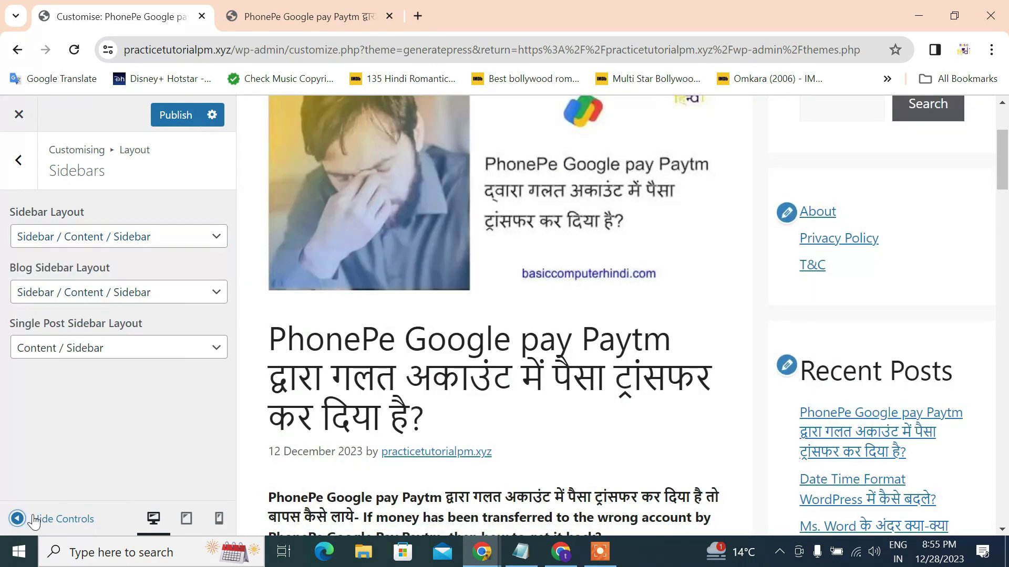
left_click(32, 519)
left_click(16, 519)
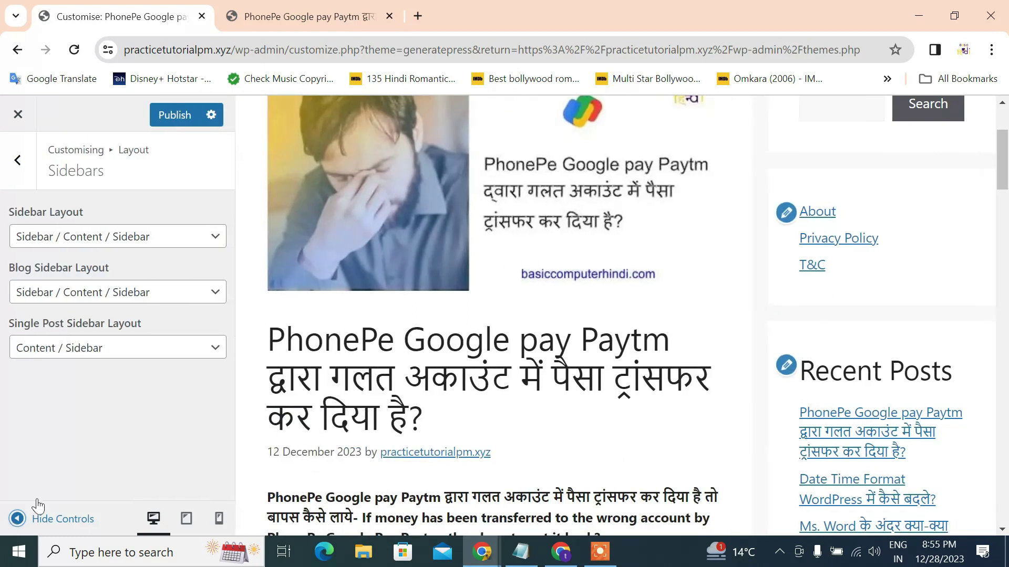
- Set the Single Post Sidebar Layout to Sidebar / Content / Sidebar and check the sidebars in the full-width preview
left_click(120, 348)
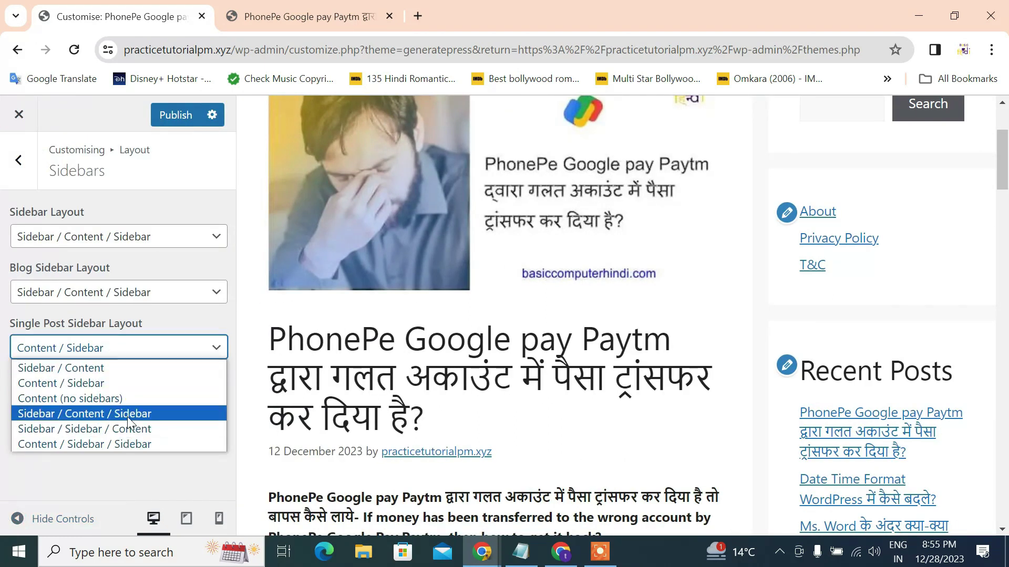
left_click(130, 414)
left_click(61, 513)
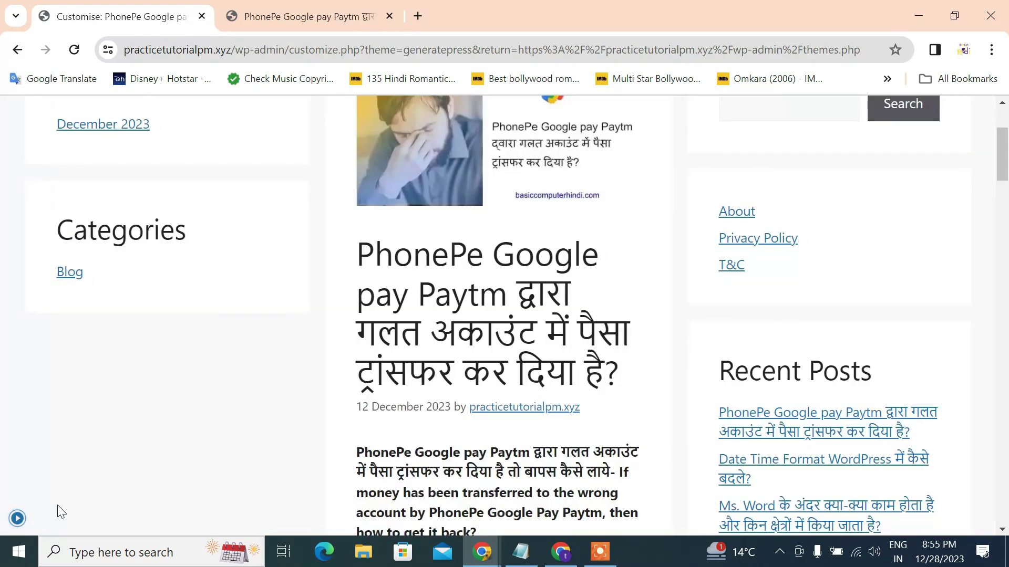
scroll(156, 340, "up", 3)
scroll(117, 243, "down", 3)
scroll(267, 308, "up", 3)
scroll(304, 361, "down", 2)
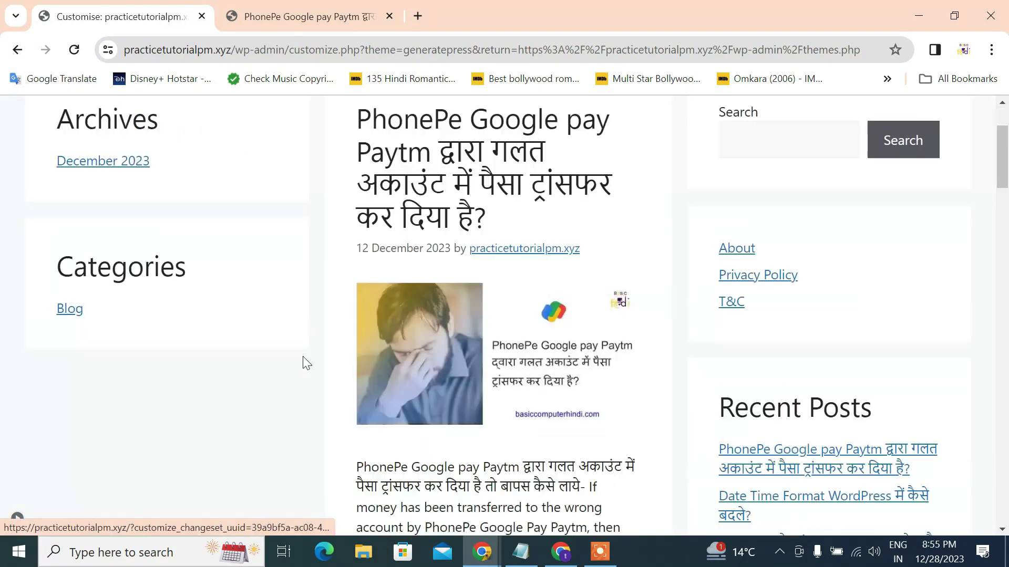
scroll(304, 360, "up", 2)
- Publish the sidebar layout changes and close the customiser
left_click(322, 24)
left_click(135, 25)
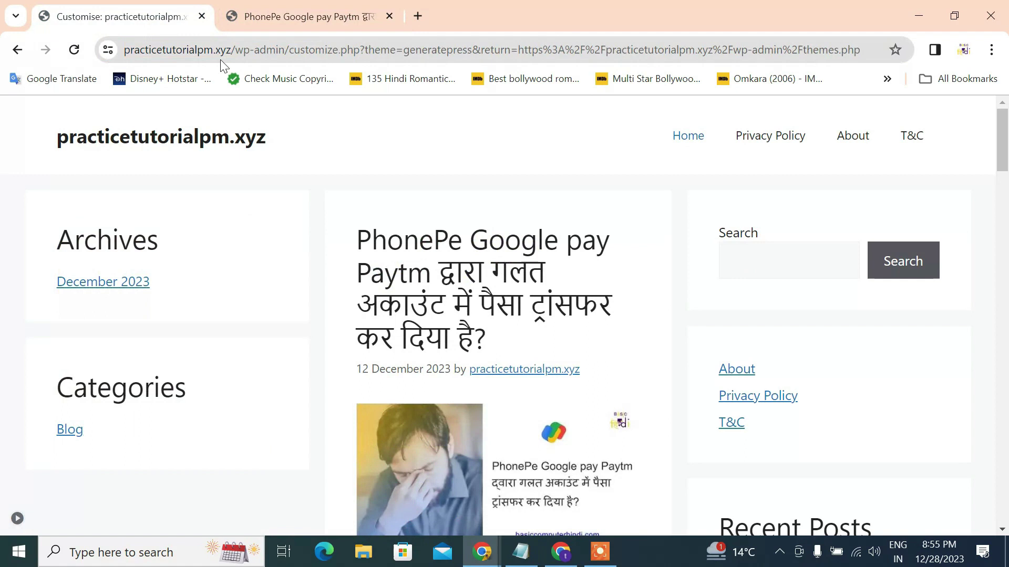
left_click(18, 519)
left_click(177, 115)
left_click(282, 24)
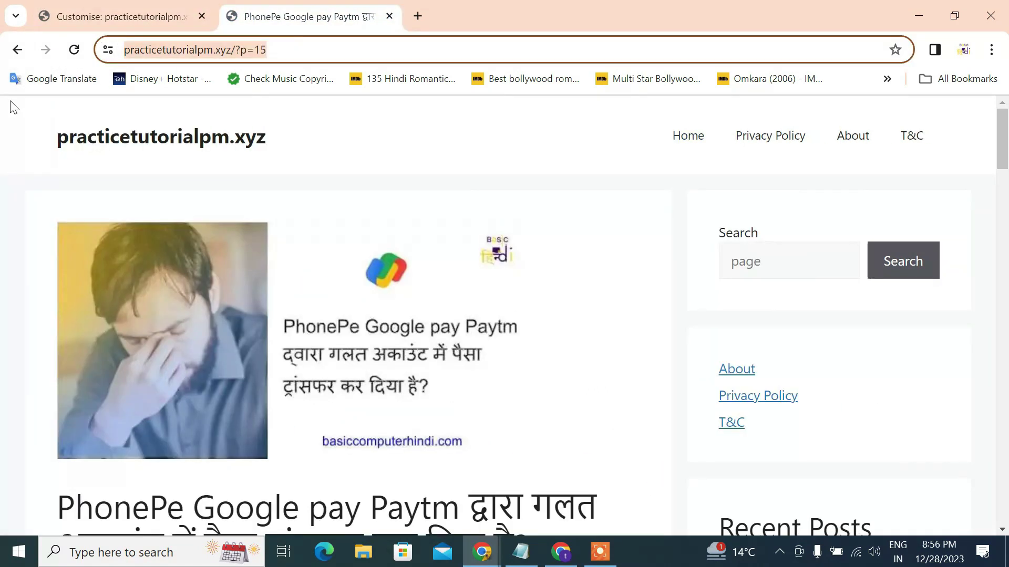
right_click(165, 142)
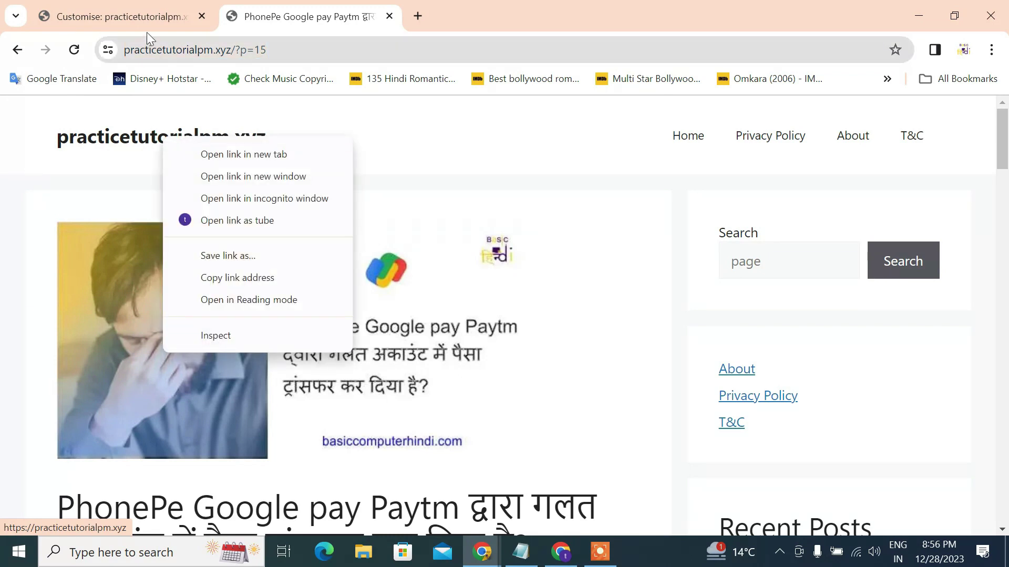
left_click(121, 16)
left_click(13, 113)
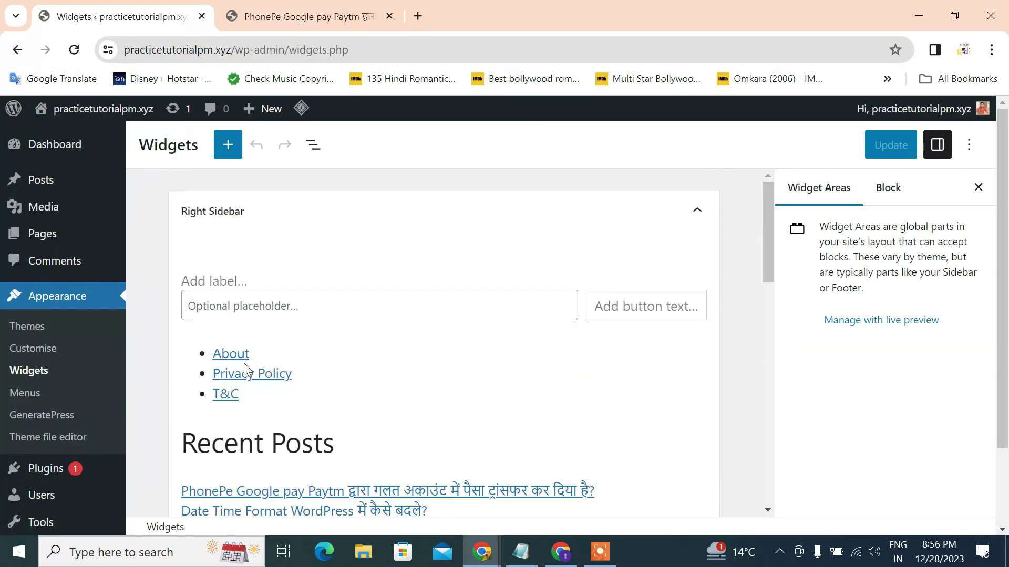
- Add a Page List block below Categories in the Left Sidebar widget area and update the widgets
scroll(342, 250, "up", 1)
left_click(352, 236)
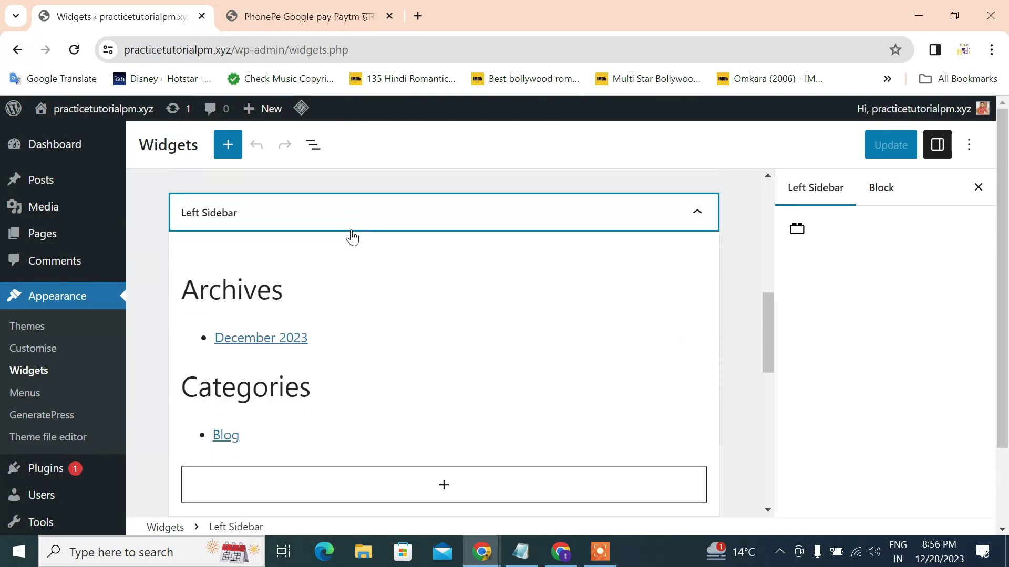
scroll(352, 241, "down", 3)
left_click(444, 326)
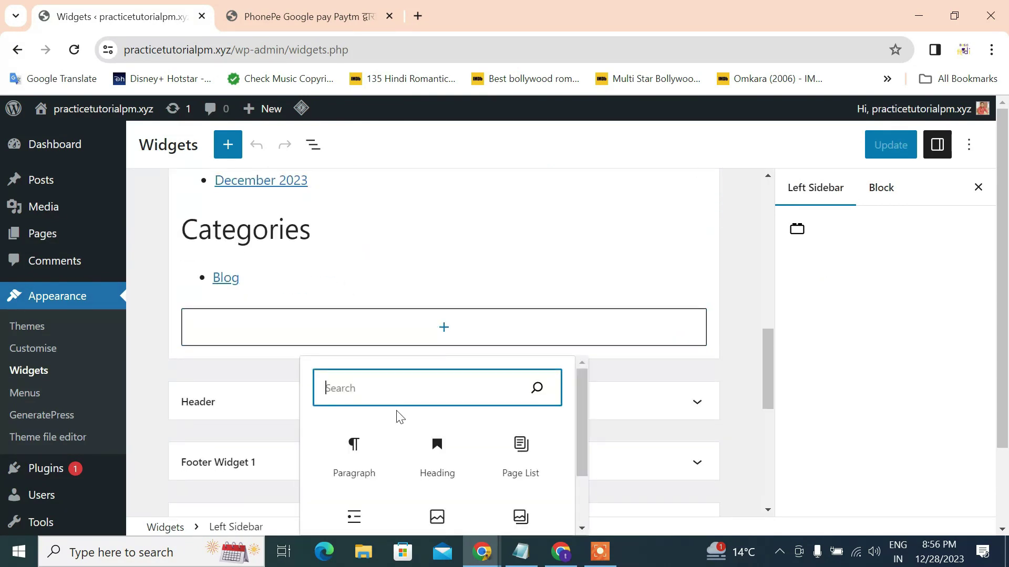
type("page")
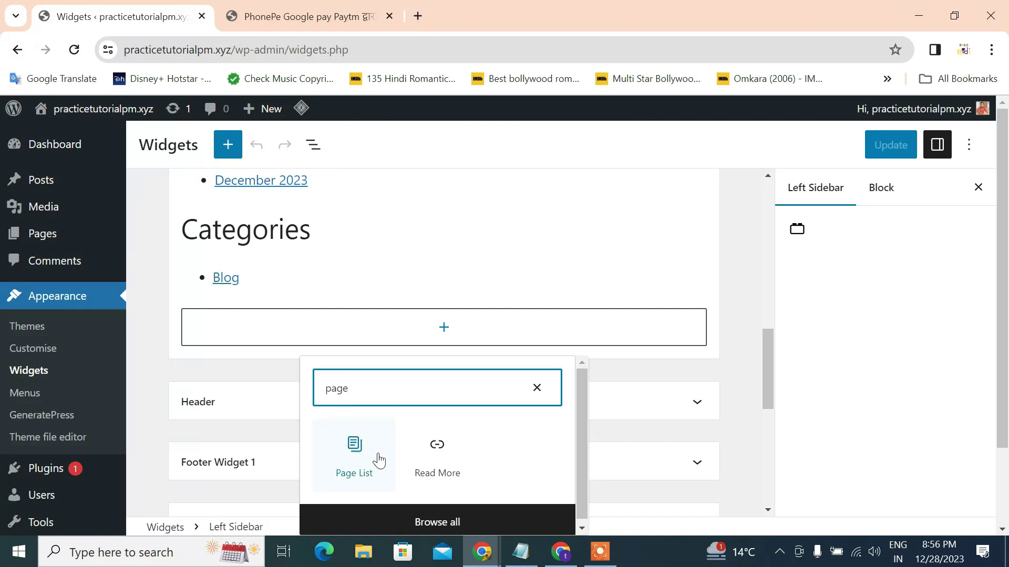
left_click(377, 460)
left_click(896, 149)
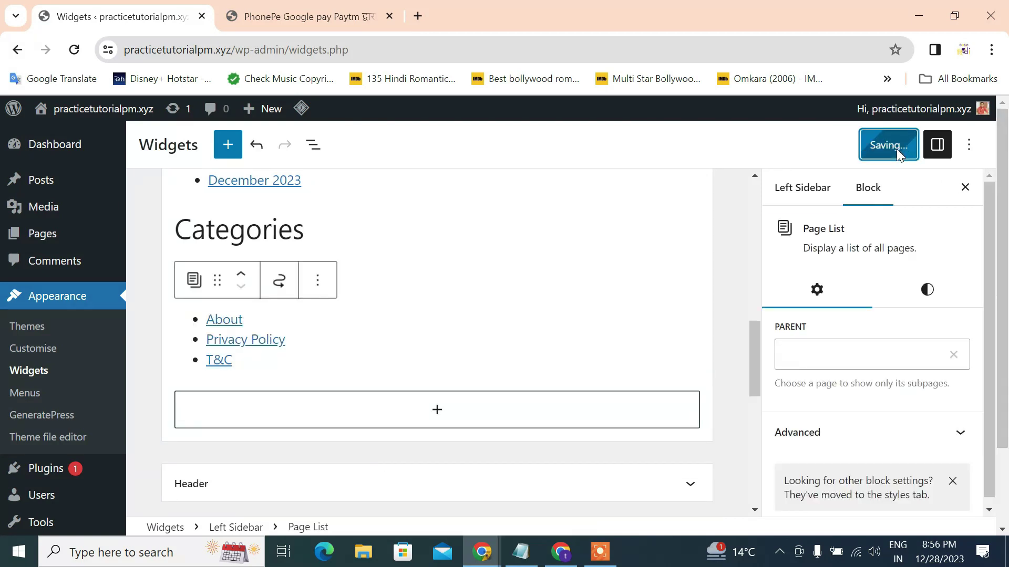
- Open the site's cryptocurrency post (?p=6) in a new Incognito window
left_click(302, 8)
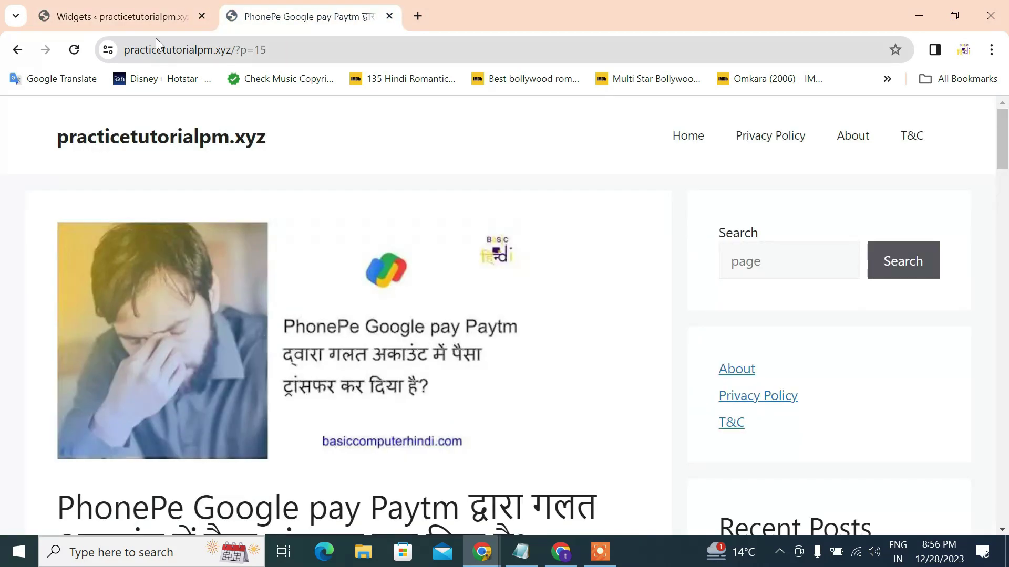
left_click(274, 47)
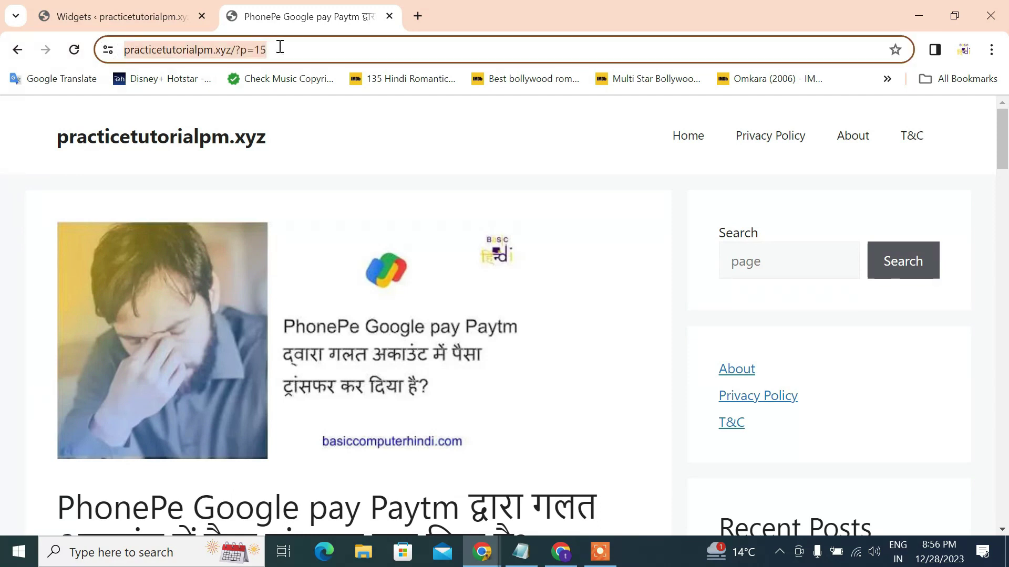
left_click(991, 49)
left_click(890, 132)
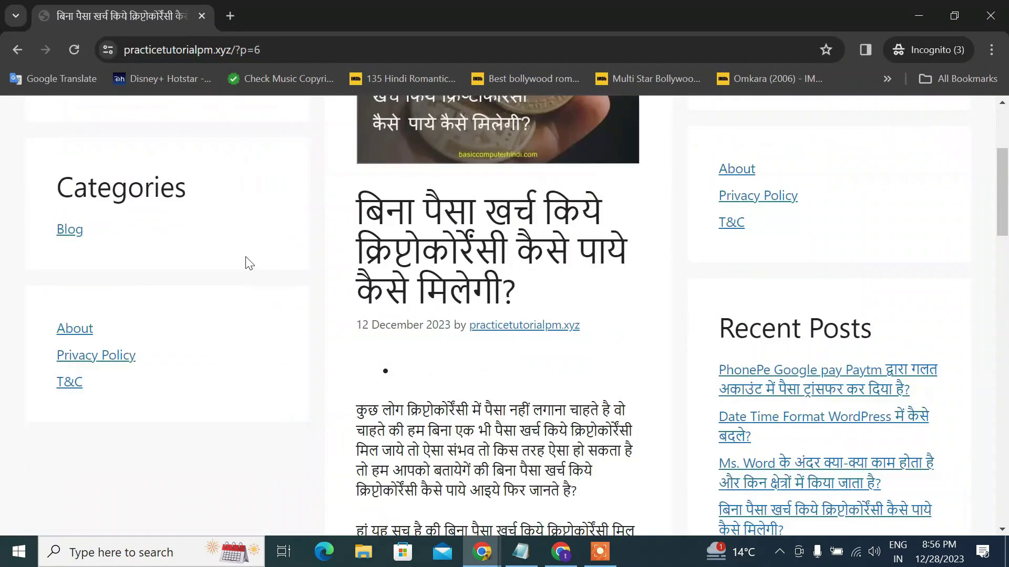
- Examine the header menu and both sidebars along the cryptocurrency post, and minimise the Incognito windows
scroll(248, 262, "up", 4)
left_click_drag(349, 147, 2, 227)
left_click(3, 213)
scroll(3, 213, "down", 12)
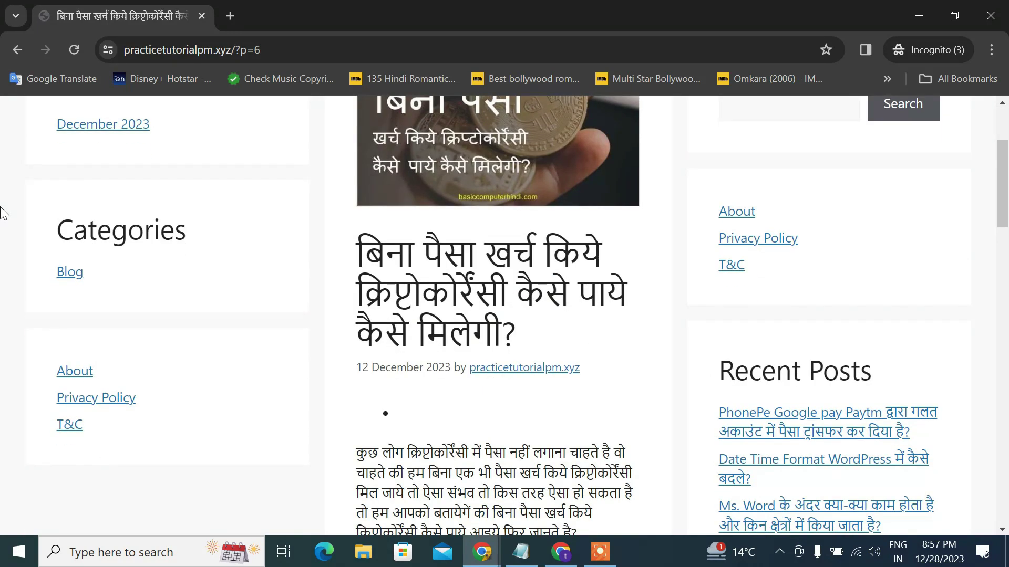
scroll(11, 215, "up", 6)
scroll(18, 221, "up", 7)
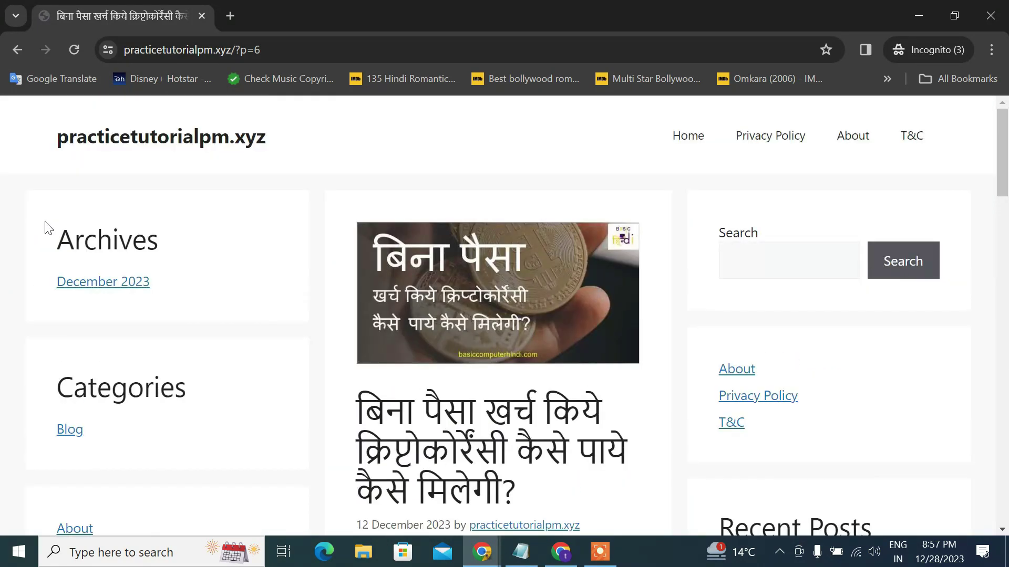
scroll(987, 289, "down", 6)
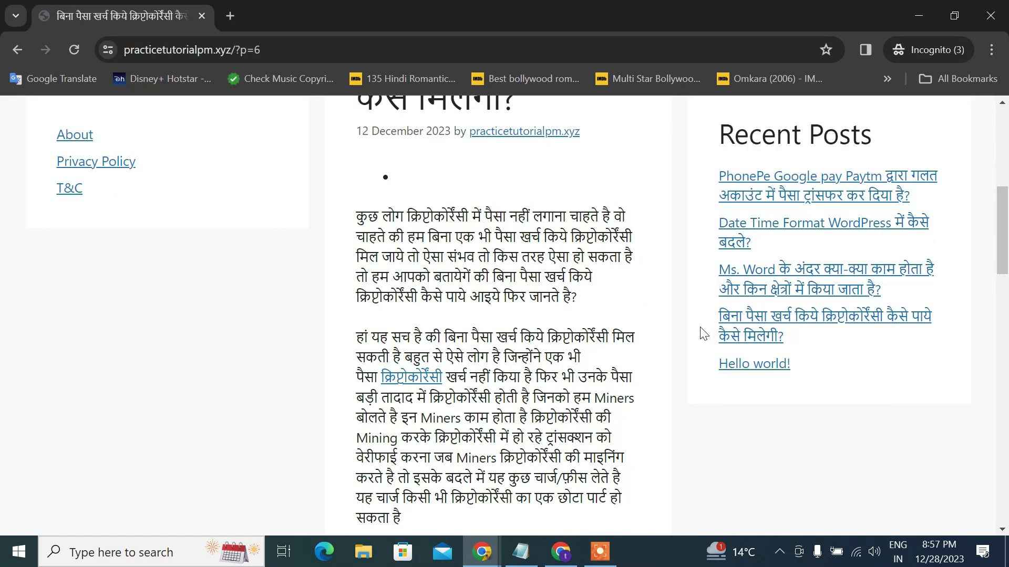
scroll(661, 328, "up", 4)
scroll(651, 317, "down", 15)
scroll(650, 317, "up", 5)
scroll(660, 319, "up", 6)
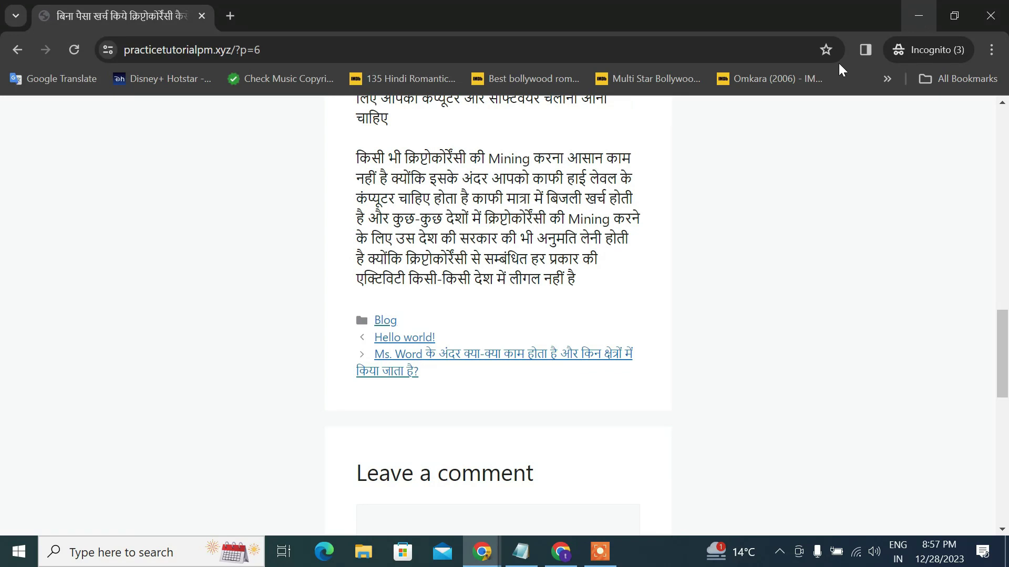
scroll(275, 232, "up", 10)
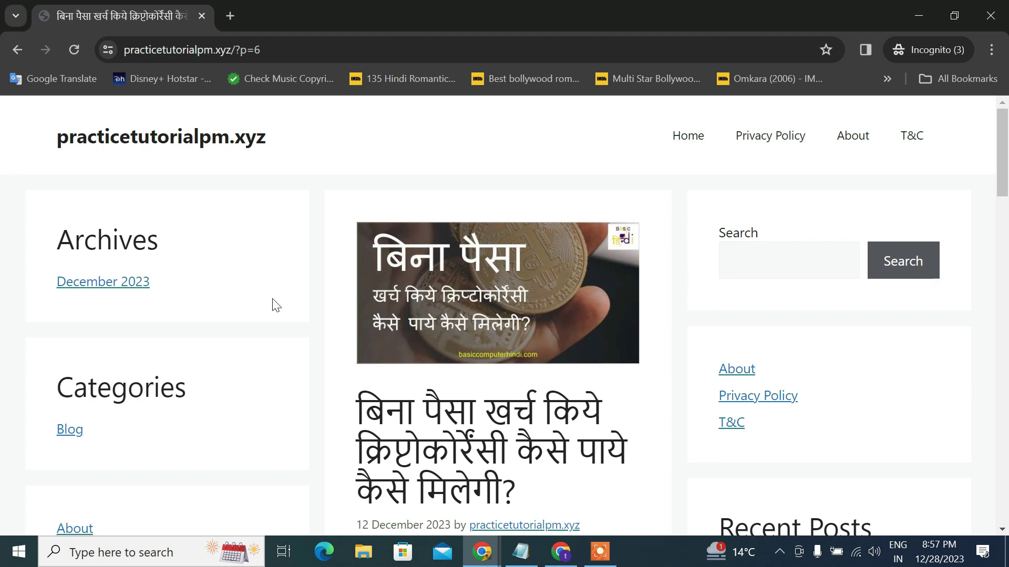
left_click(917, 15)
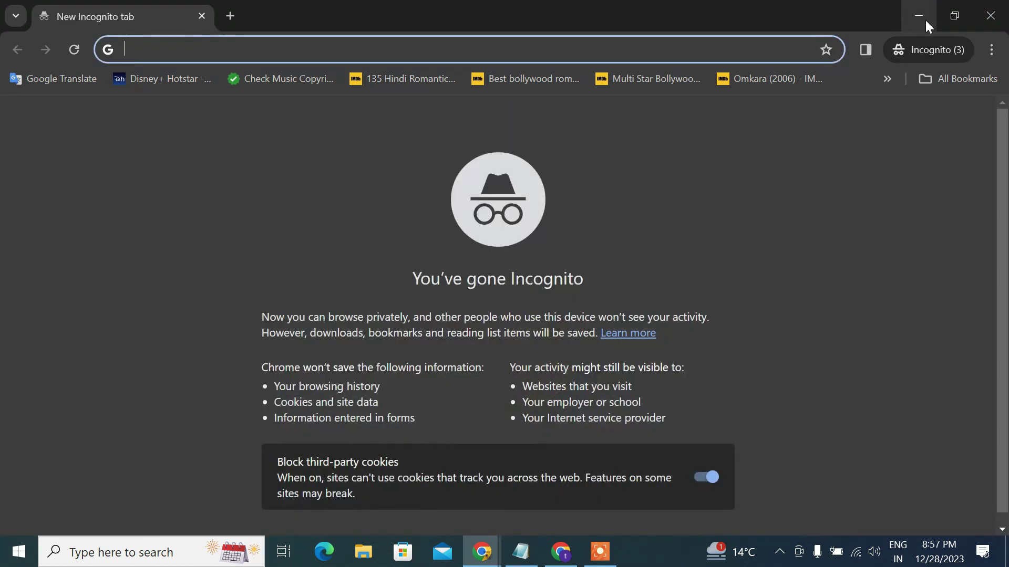
left_click(918, 15)
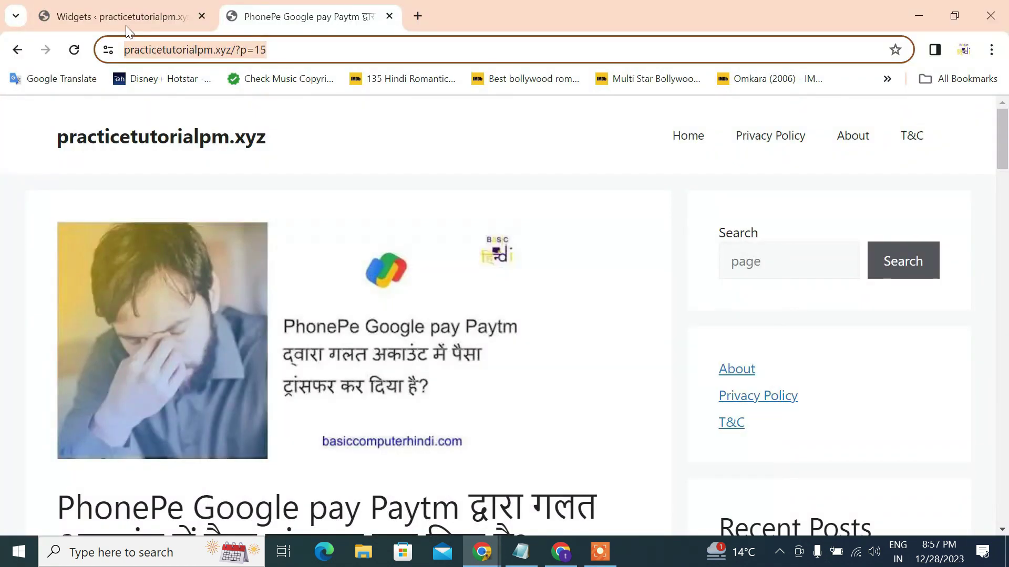
- Reopen the Sidebars layout settings in the customiser of the active GeneratePress theme
left_click(129, 23)
left_click(45, 329)
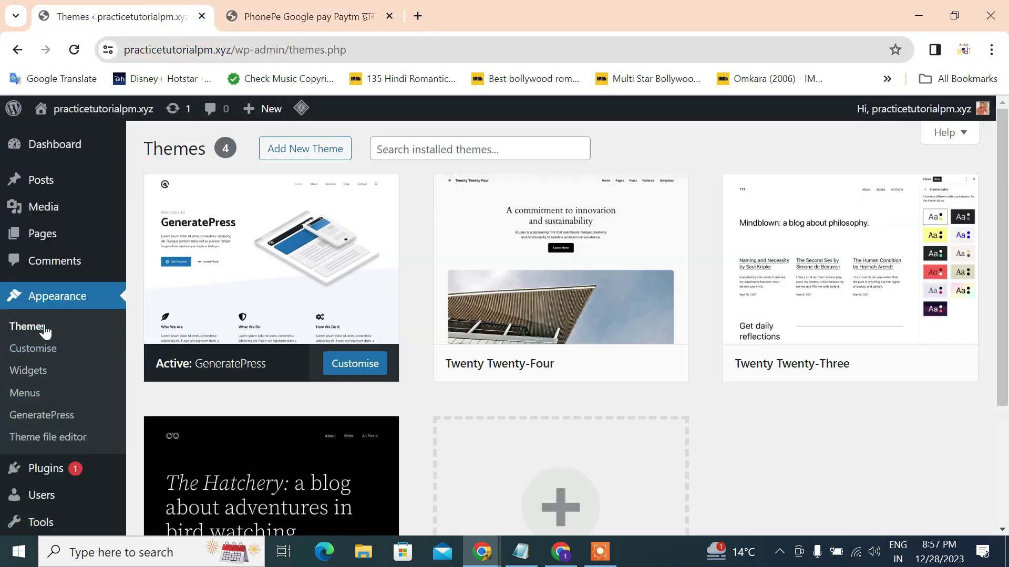
left_click(382, 358)
left_click(474, 500)
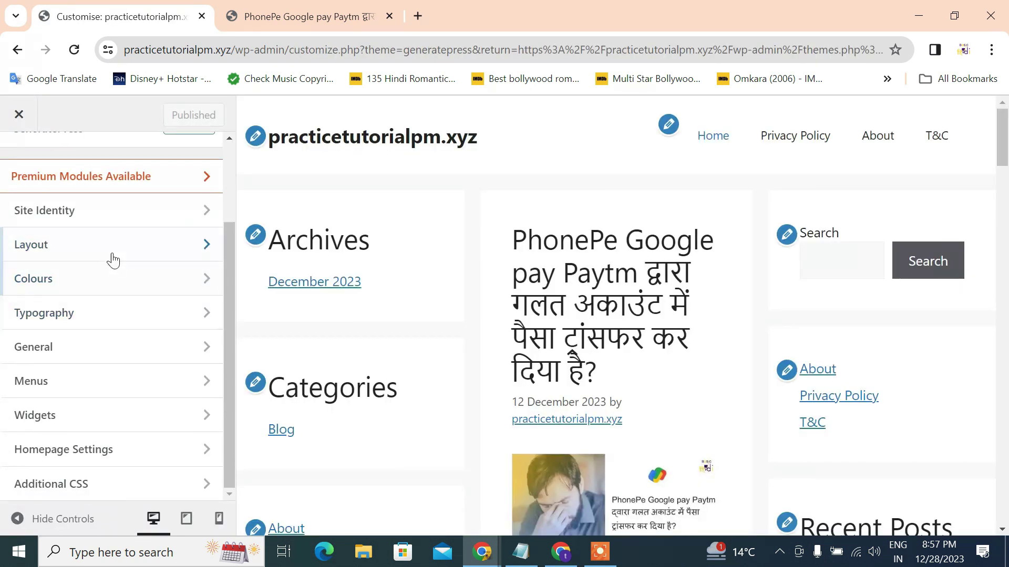
left_click(111, 257)
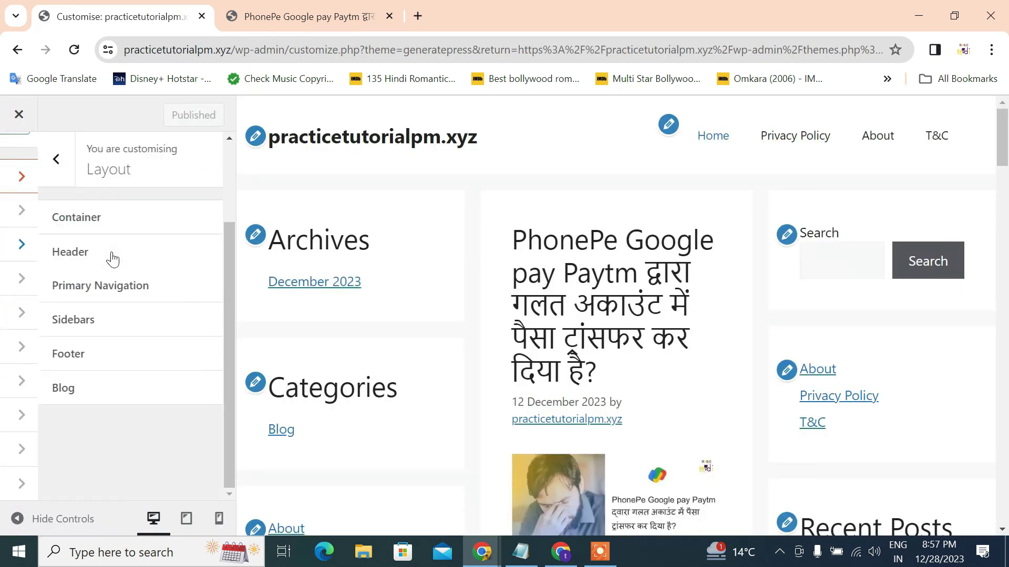
left_click(72, 328)
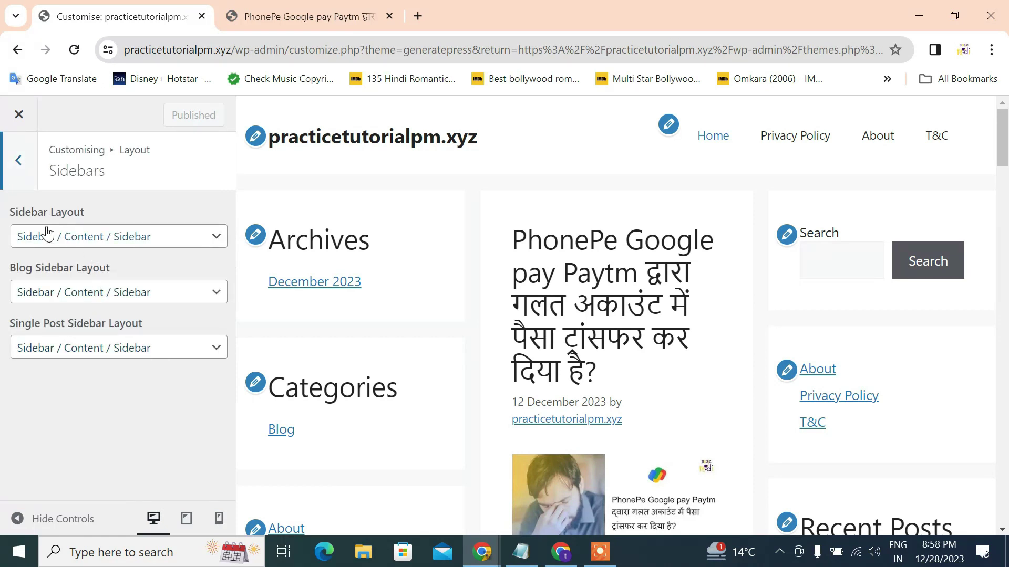
- Set the Blog Sidebar Layout to Content / Sidebar and look over the blog page in the preview
left_click(81, 291)
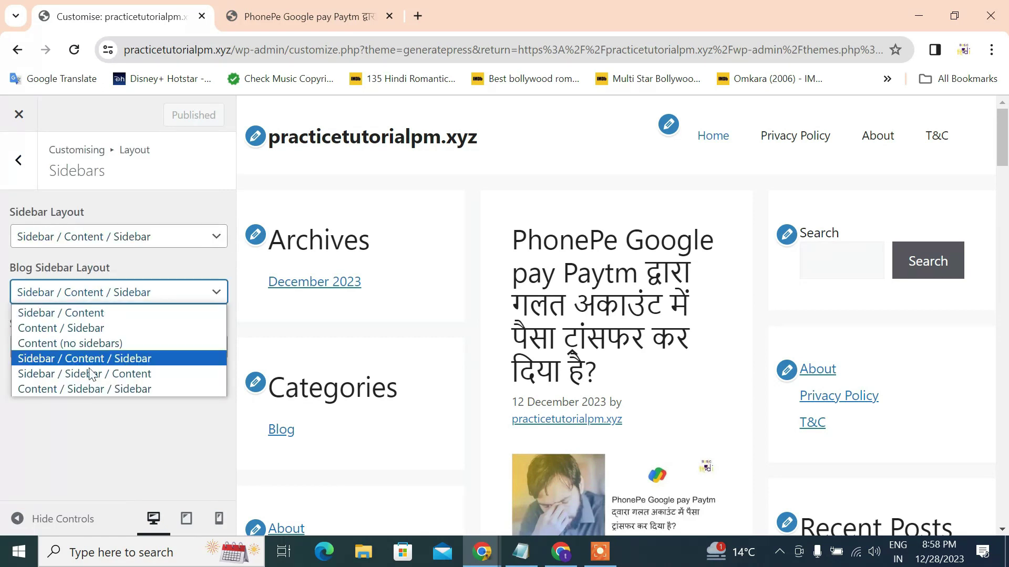
left_click(98, 327)
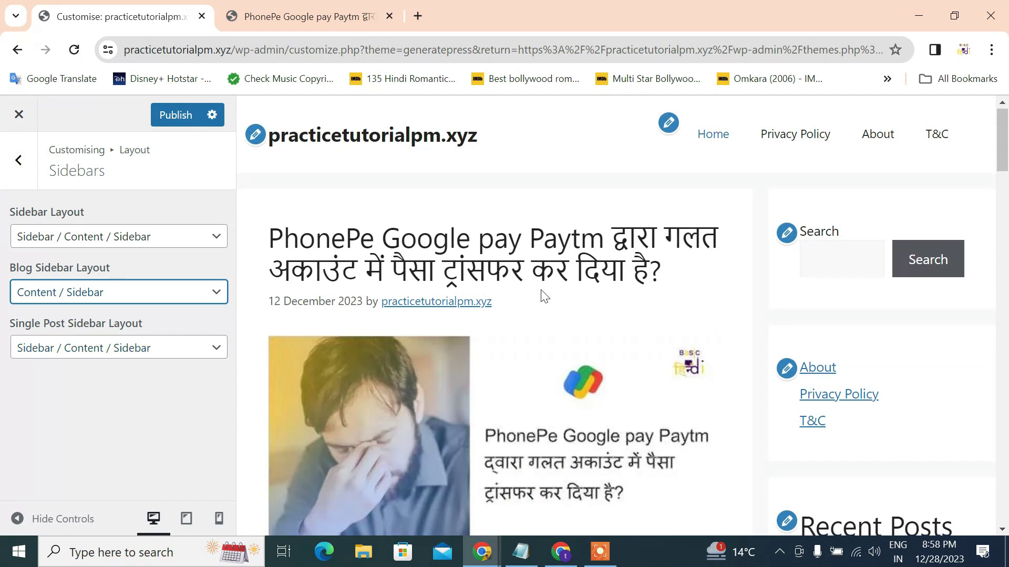
scroll(503, 288, "down", 5)
scroll(503, 288, "down", 1)
scroll(494, 288, "up", 4)
- Open the PhonePe post in the preview, set the Single Post Sidebar Layout to Content / Sidebar and publish the changes
left_click(408, 226)
left_click(158, 346)
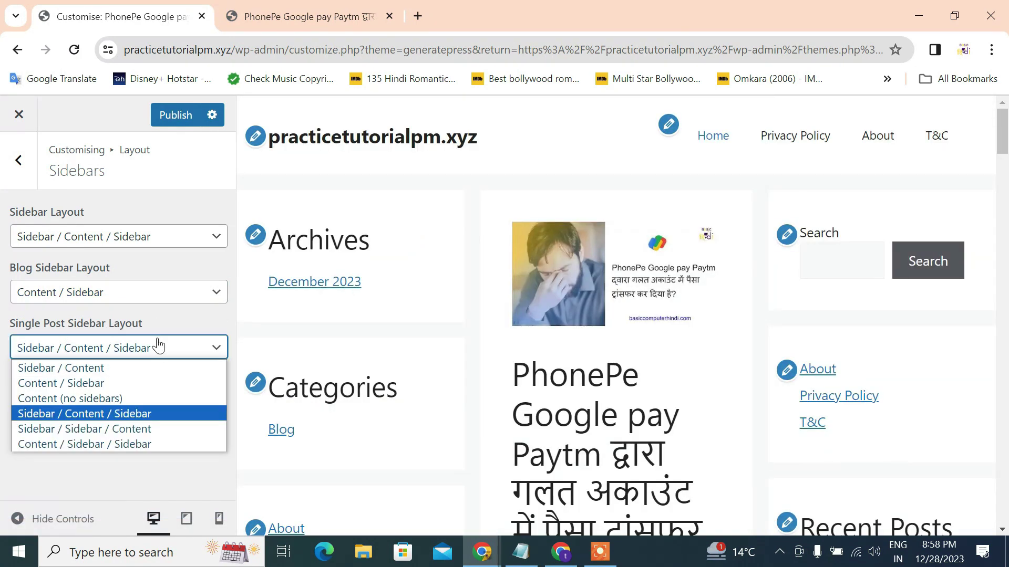
left_click(126, 383)
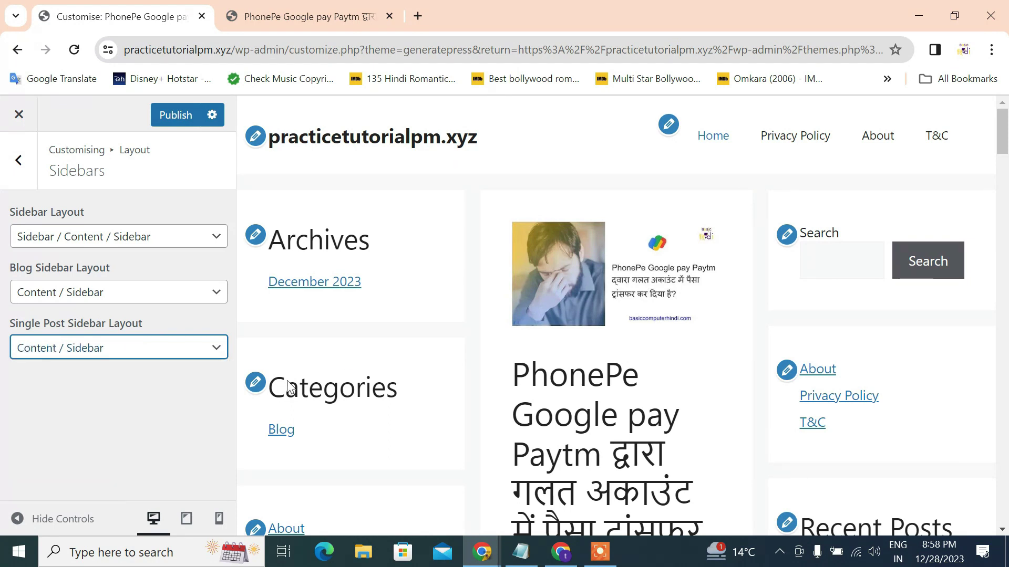
scroll(642, 270, "down", 6)
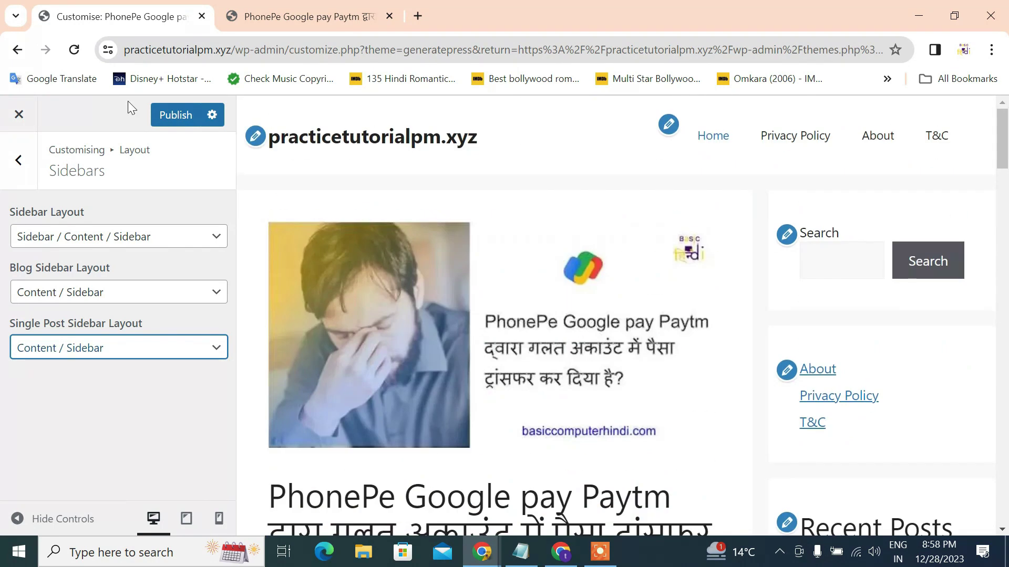
left_click(169, 115)
- Close the customiser and open the Widgets page under Appearance
left_click(331, 15)
left_click(108, 17)
left_click(27, 115)
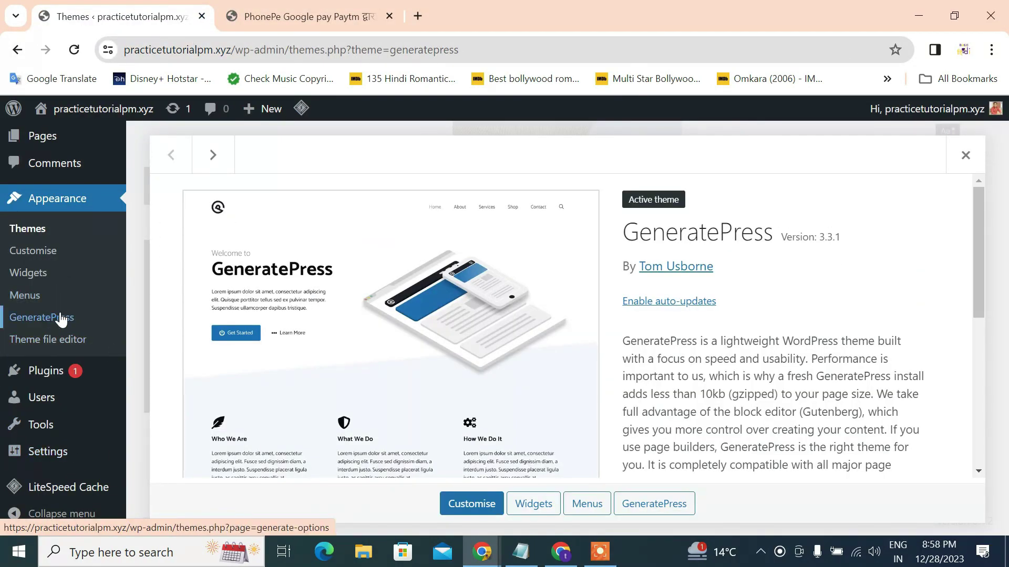
left_click(62, 284)
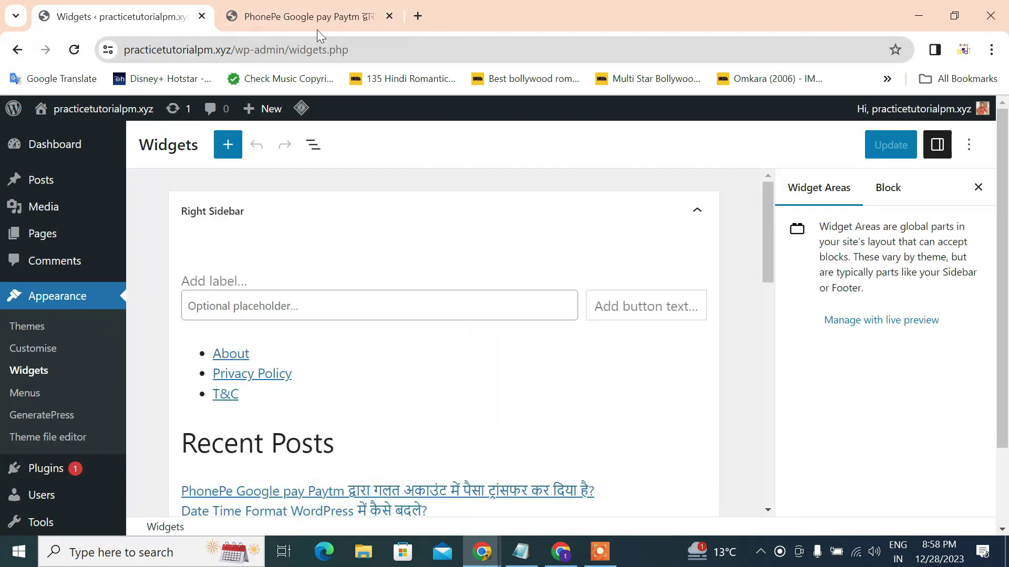
left_click(319, 21)
left_click(47, 16)
- Delete the Page List block with About, Privacy Policy and T&C from the Right Sidebar area and update the widgets
left_click(390, 374)
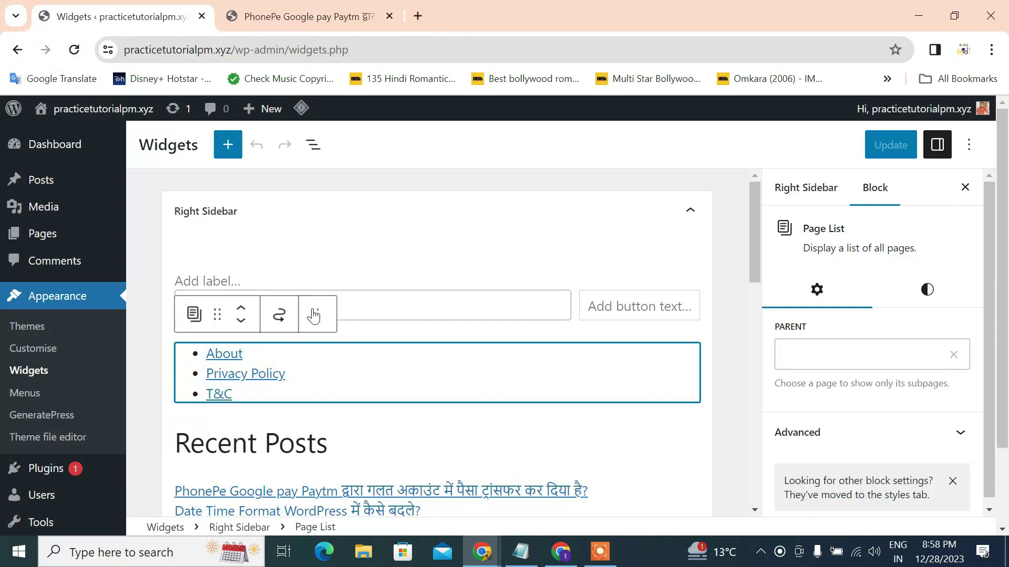
left_click(315, 315)
scroll(371, 446, "down", 3)
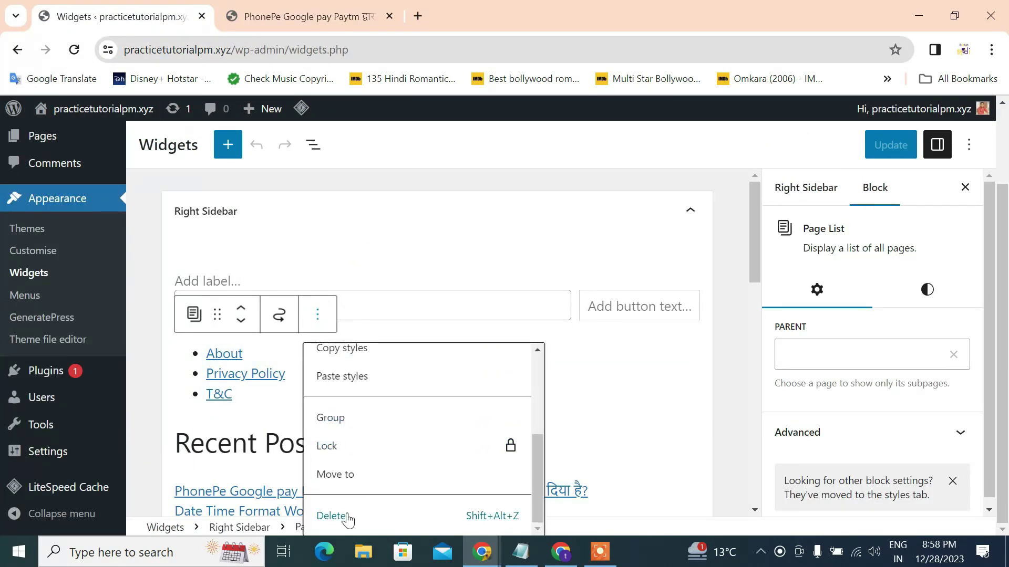
left_click(347, 517)
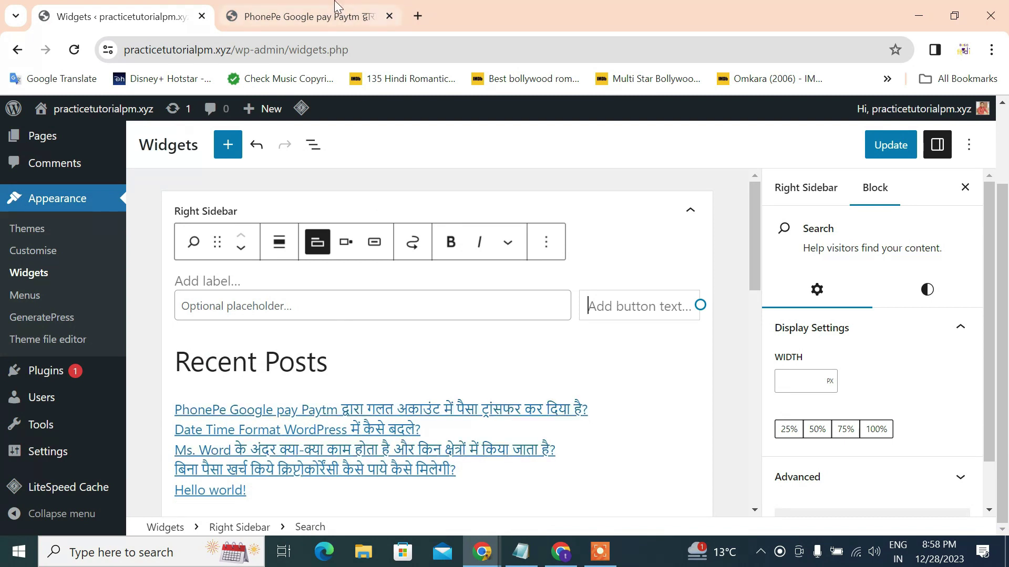
left_click(336, 7)
left_click(209, 16)
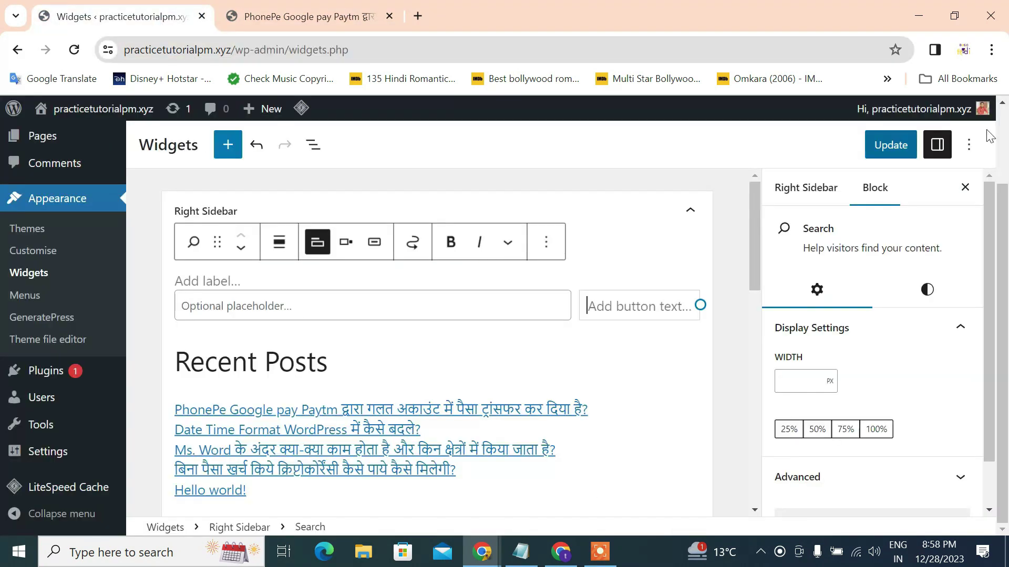
left_click(904, 141)
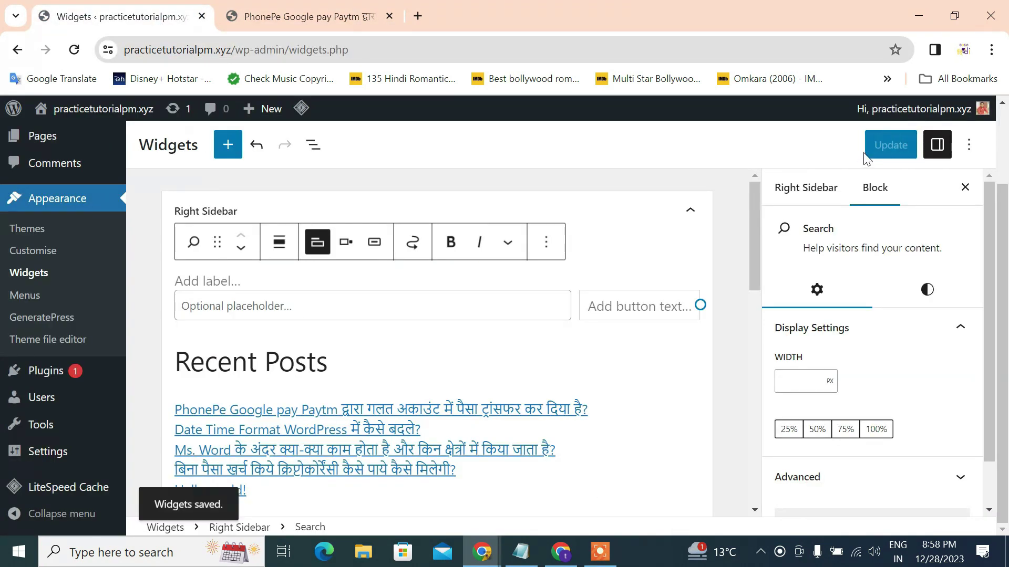
- Check the sidebars and footer of the cryptocurrency post (?p=6) in its Incognito window, and minimise the Incognito windows
left_click(308, 27)
mouse_move(482, 552)
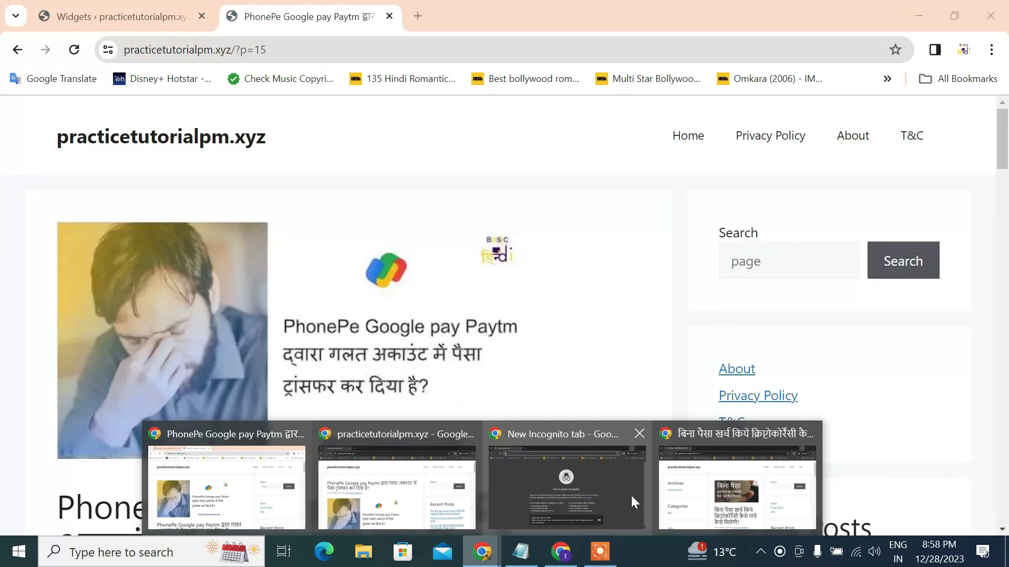
left_click(602, 493)
left_click(678, 505)
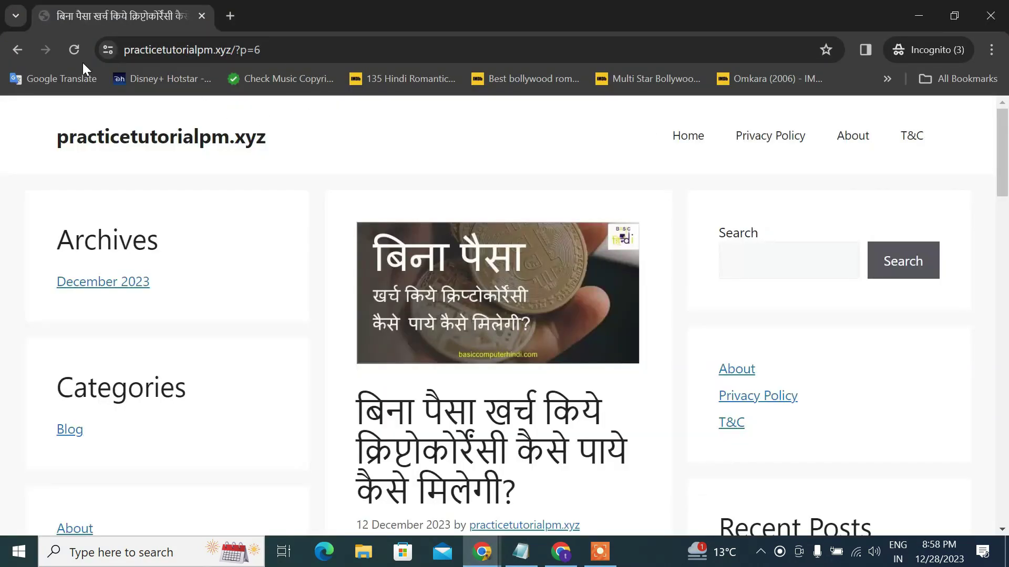
scroll(750, 327, "down", 20)
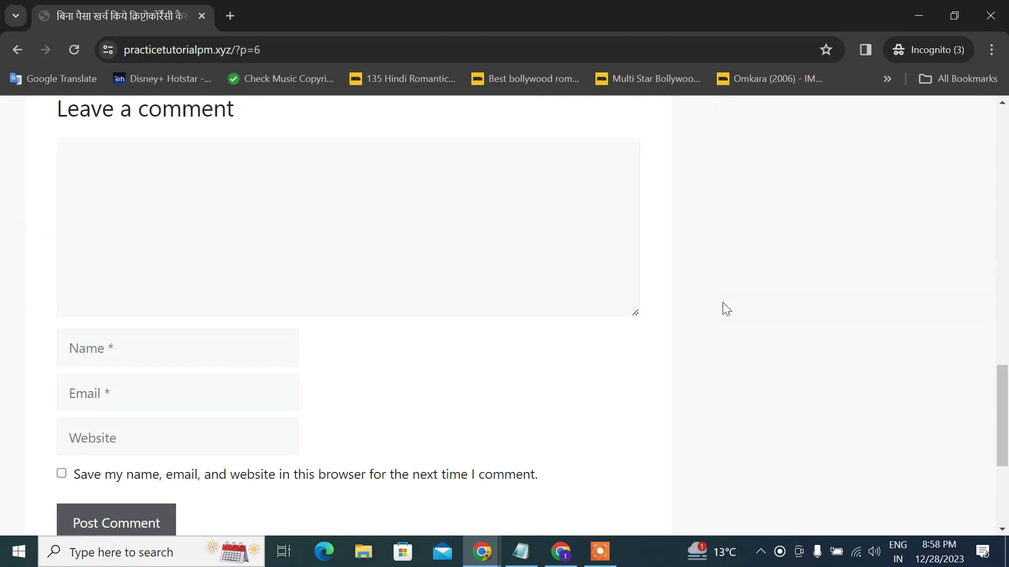
scroll(722, 309, "up", 20)
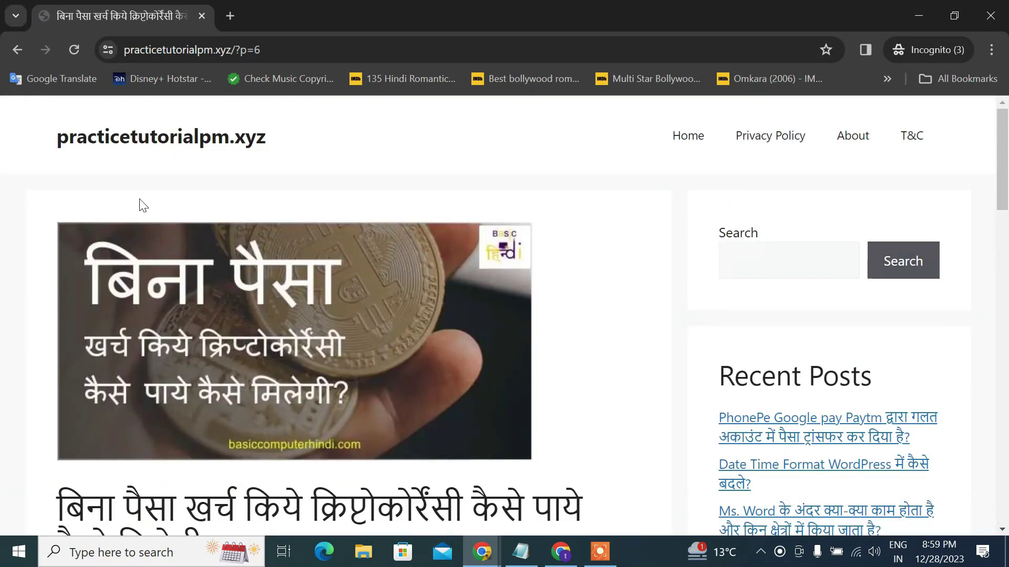
scroll(536, 250, "down", 20)
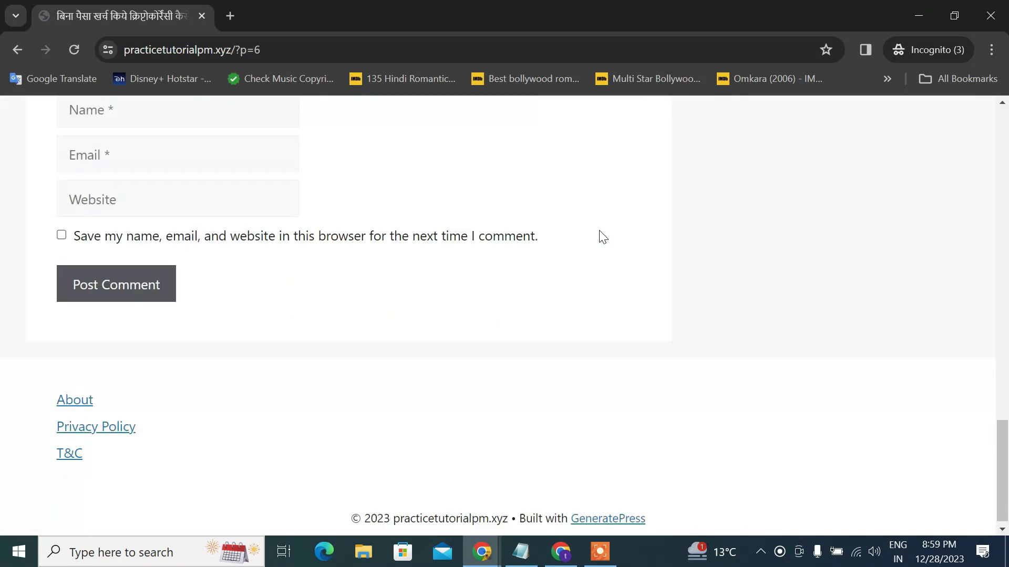
scroll(598, 238, "up", 10)
left_click(910, 14)
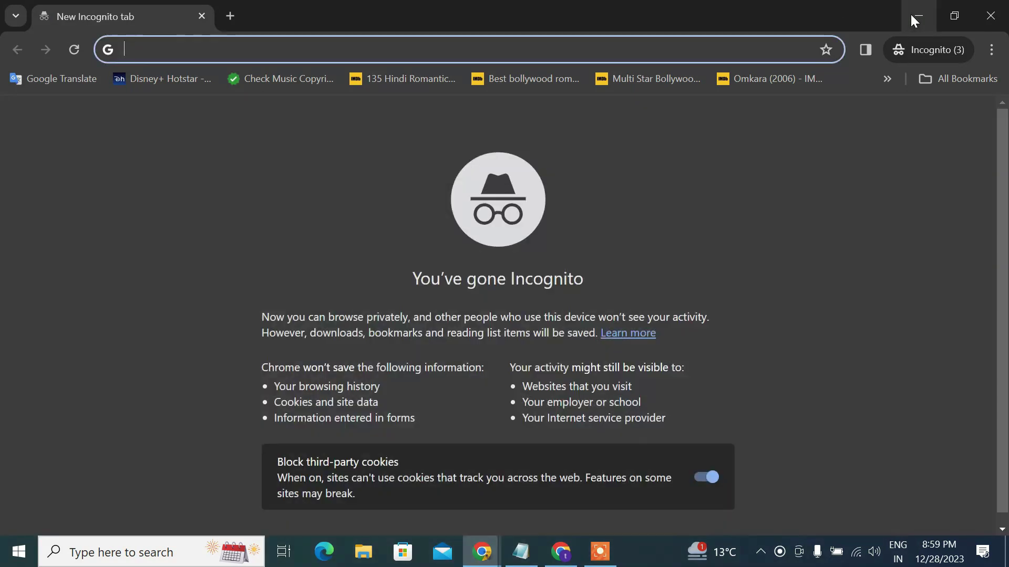
left_click(918, 10)
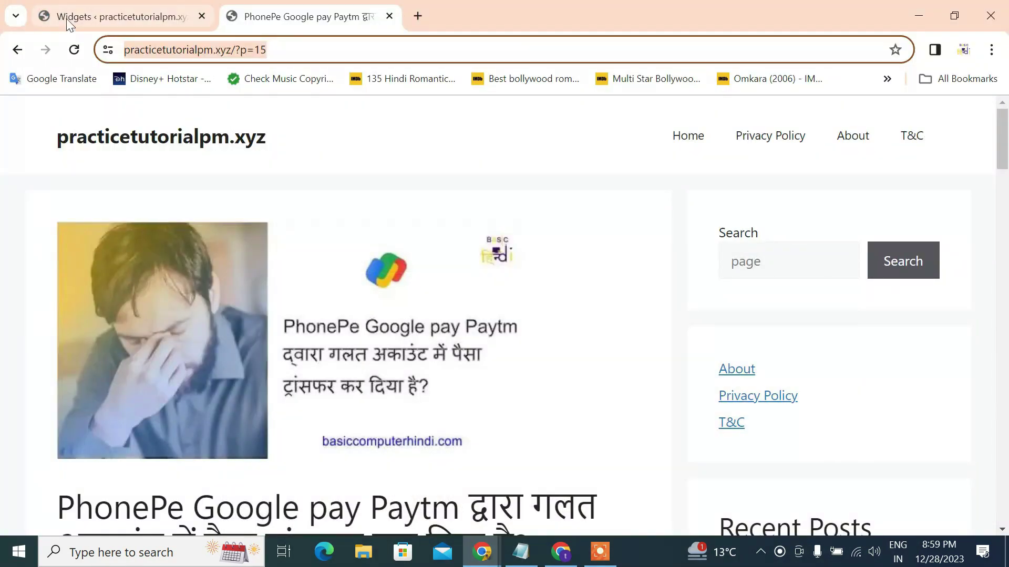
- Delete the Page List block from the Footer Widget 1 area and update the widgets
left_click(69, 21)
scroll(590, 292, "down", 8)
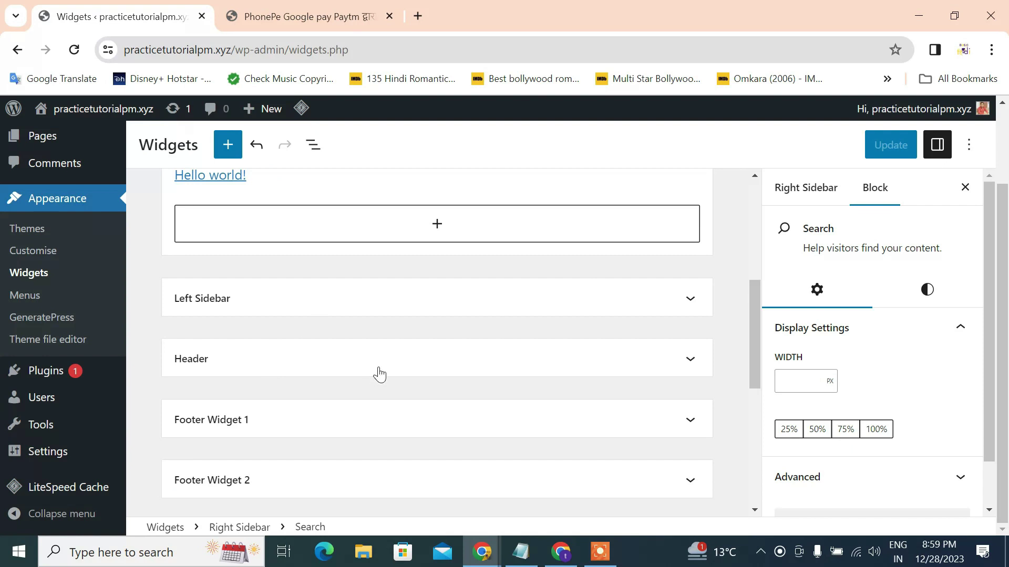
left_click(401, 269)
left_click(373, 353)
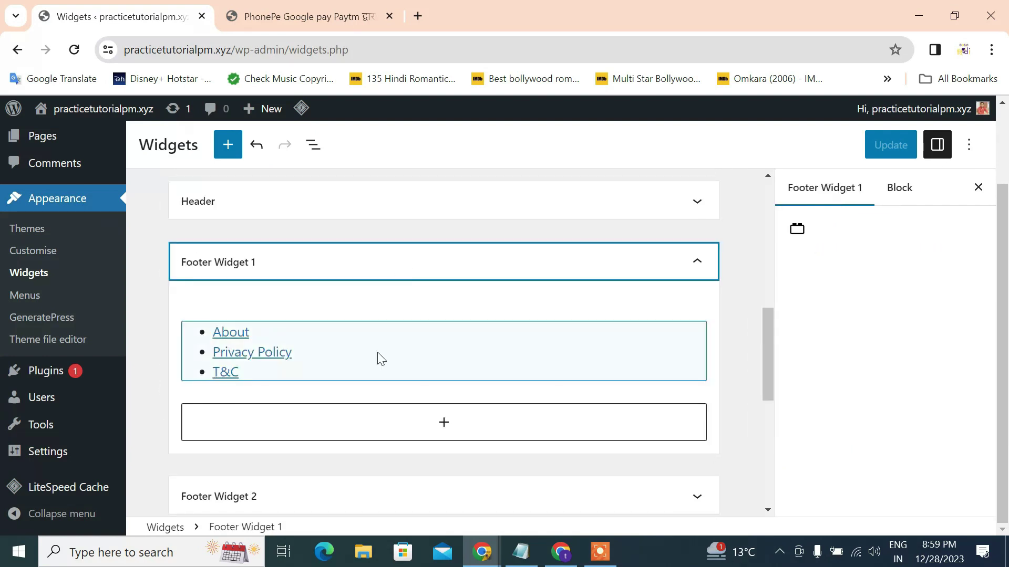
left_click(318, 294)
scroll(347, 488, "down", 1)
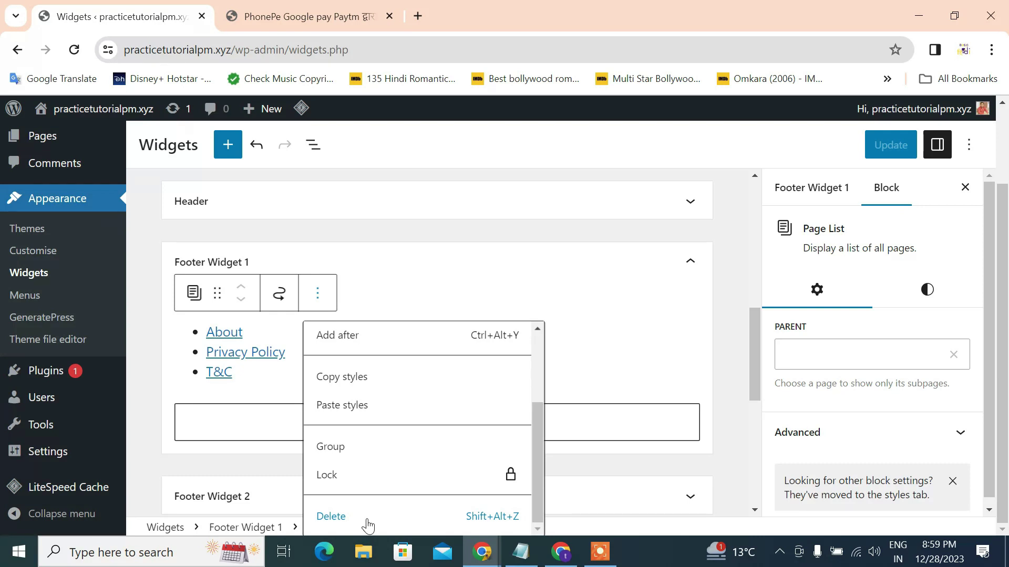
left_click(368, 521)
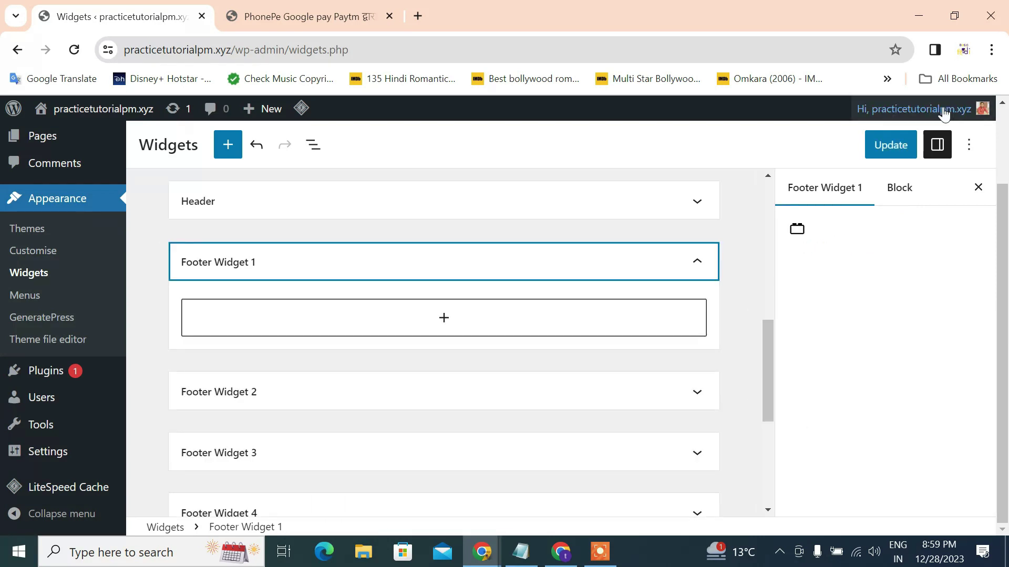
left_click(891, 145)
- Reload the site's home page in the Incognito window and open the Date Time Format WordPress post
key("ctrl+Tab")
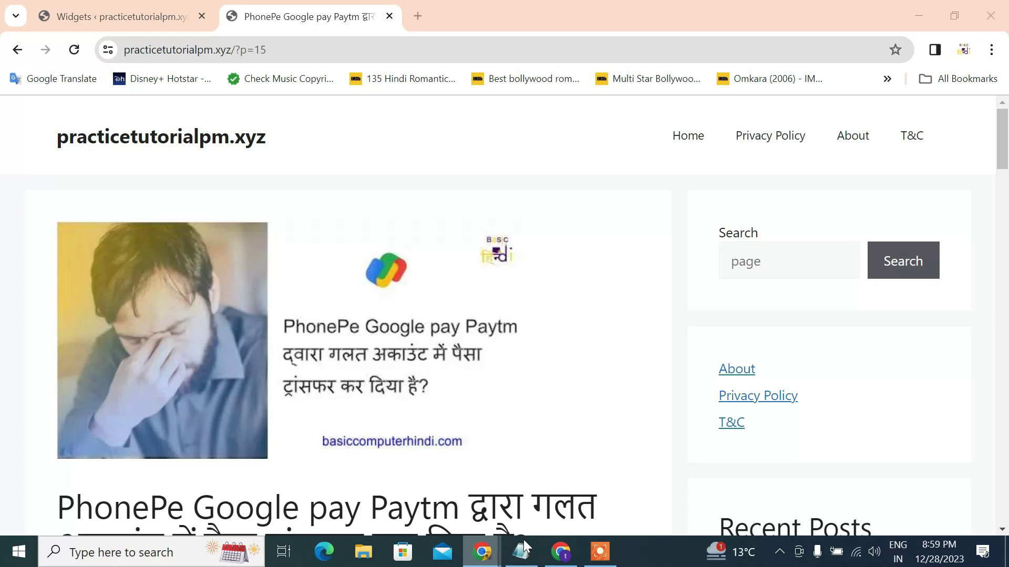
mouse_move(482, 552)
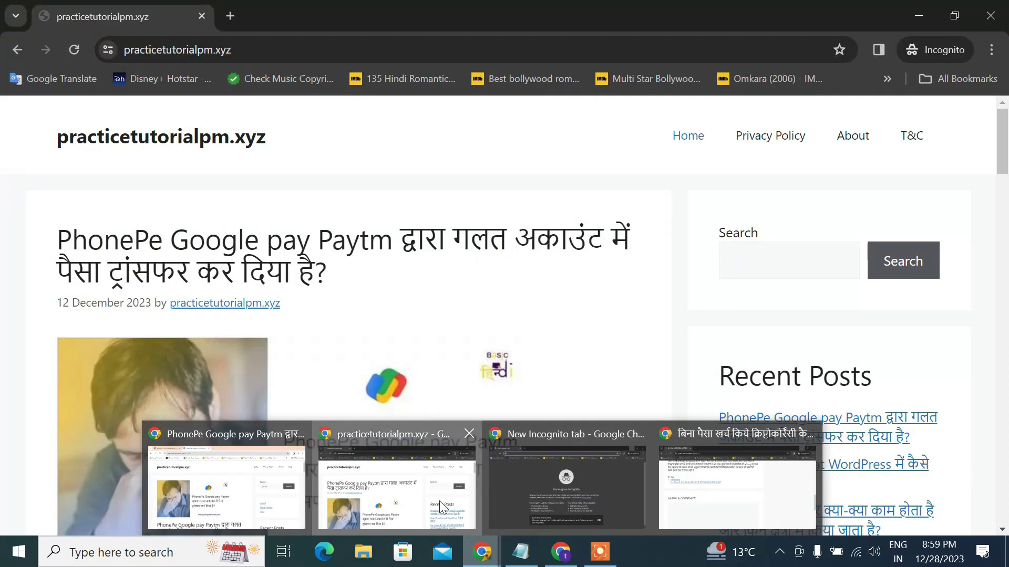
left_click(441, 508)
scroll(420, 307, "down", 20)
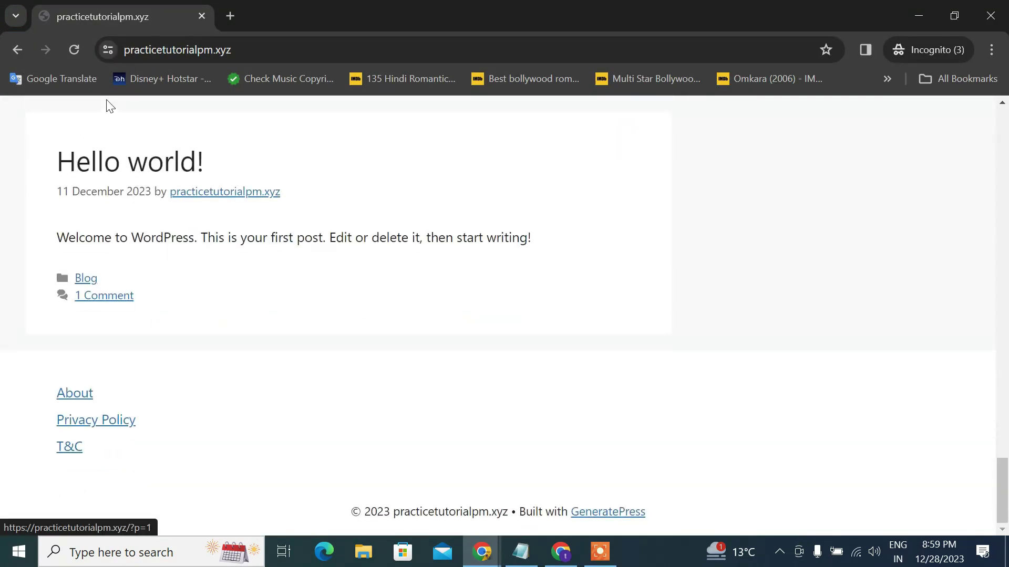
left_click(79, 47)
scroll(242, 315, "up", 10)
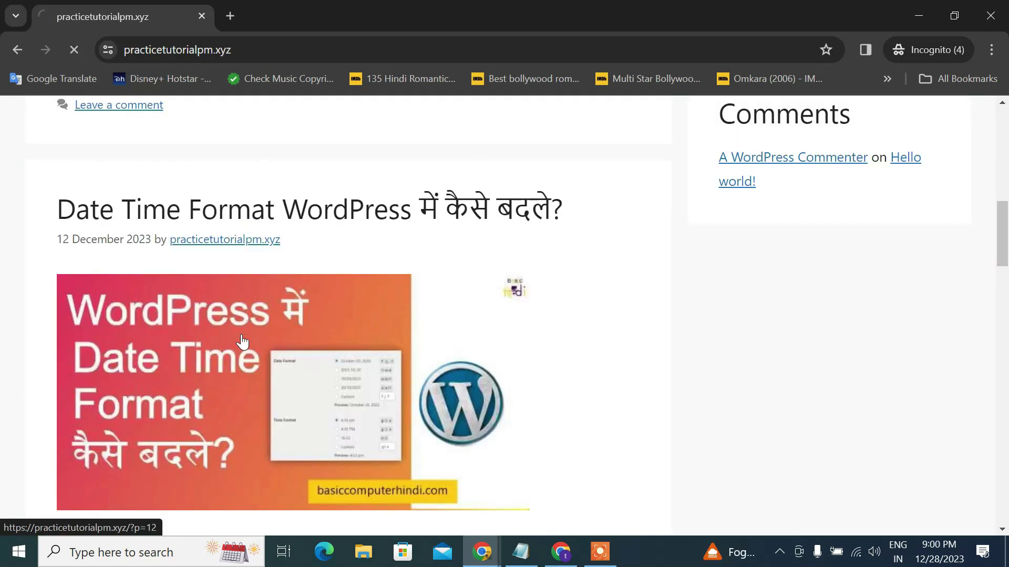
left_click(246, 326)
- Examine the sidebar and footer of the Date Time Format post, view the Ms. Word post (?p=9) and minimise the Incognito window
scroll(244, 316, "down", 15)
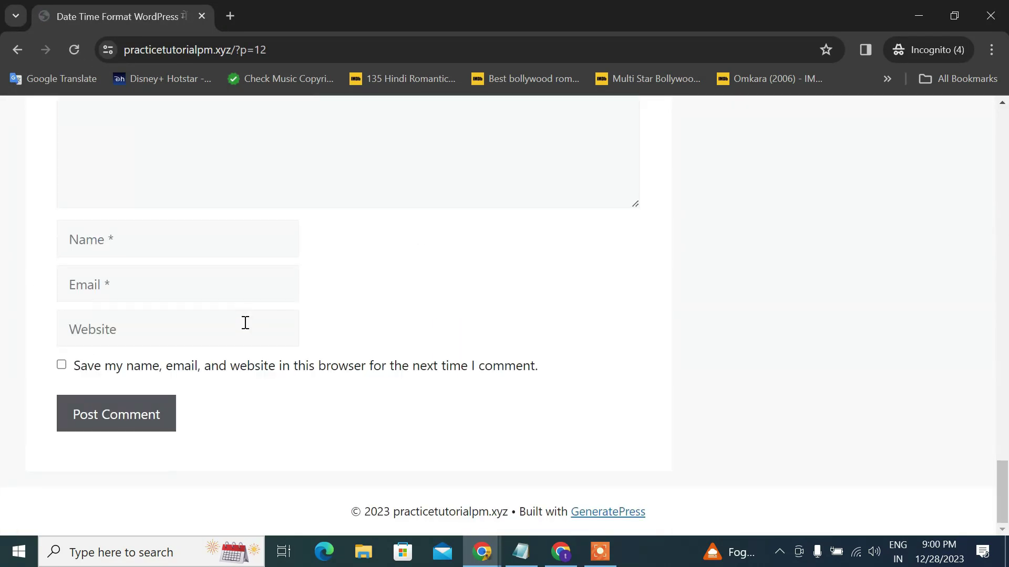
scroll(12, 402, "up", 20)
scroll(12, 401, "down", 7)
scroll(14, 375, "down", 10)
scroll(13, 375, "up", 17)
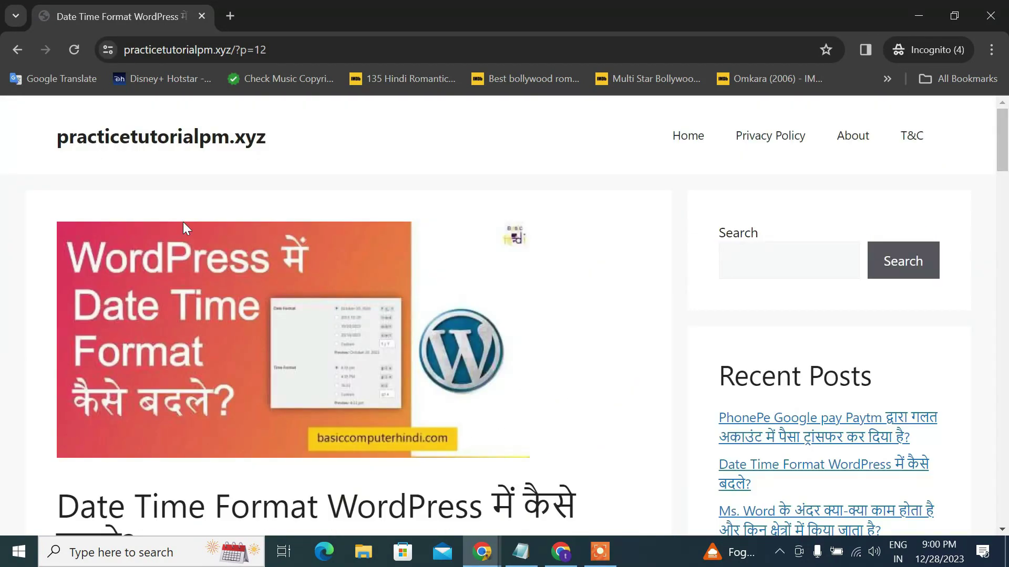
key("alt+Left")
key("alt+Left")
scroll(373, 152, "up", 10)
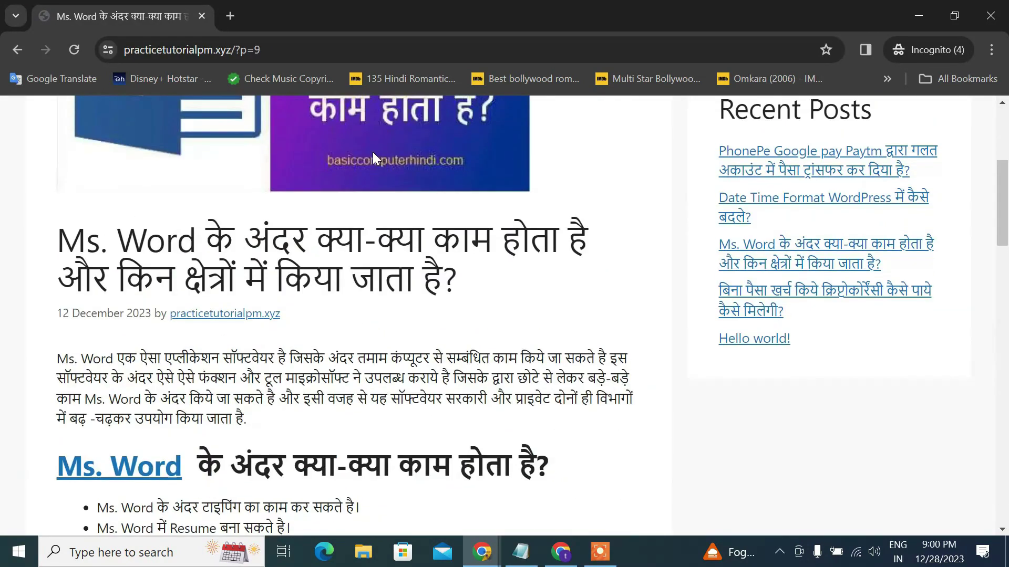
left_click(919, 15)
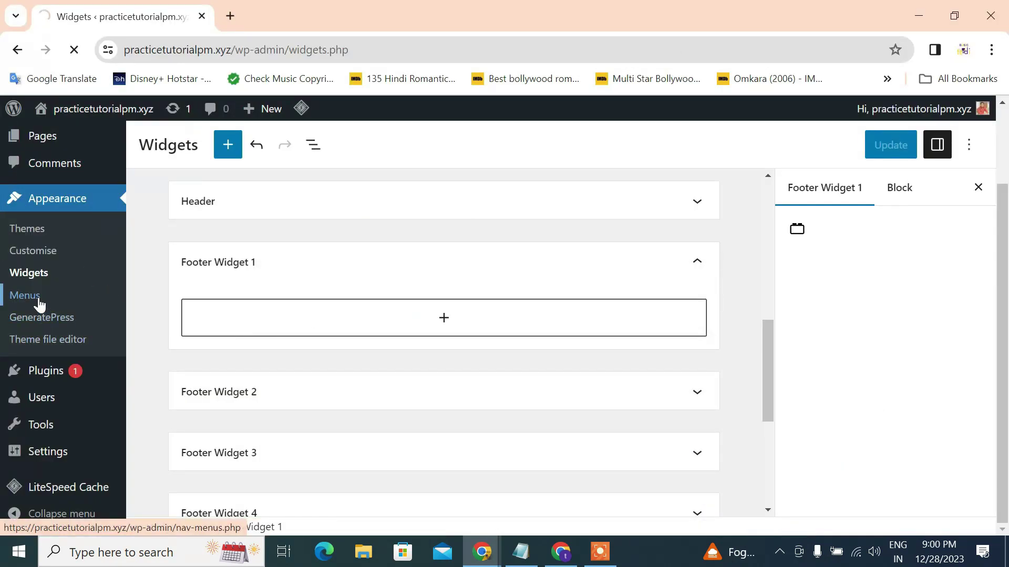
- Remove the Privacy Policy, About and T&C items from Menu 1 and save the menu
scroll(427, 367, "down", 4)
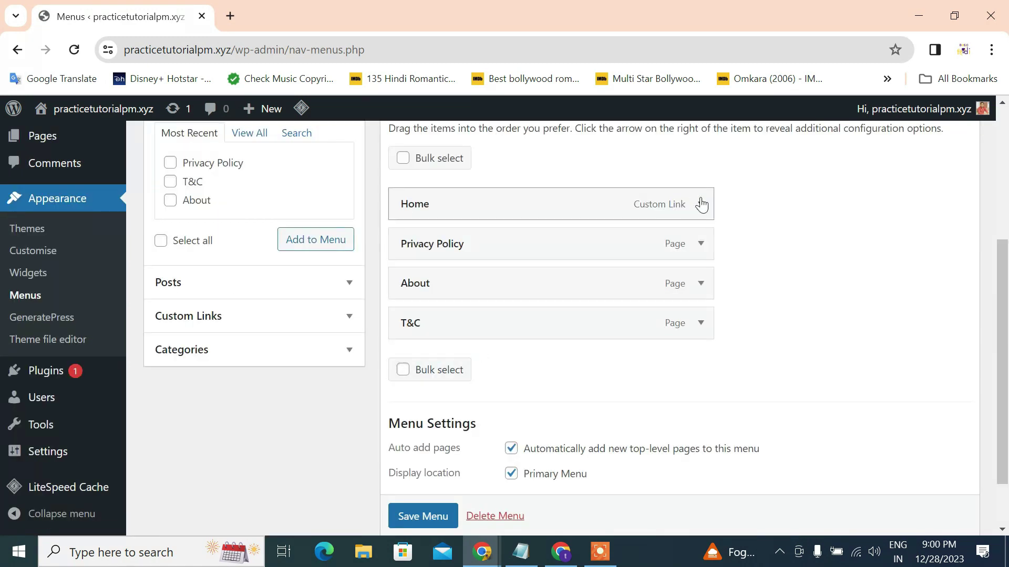
left_click(701, 244)
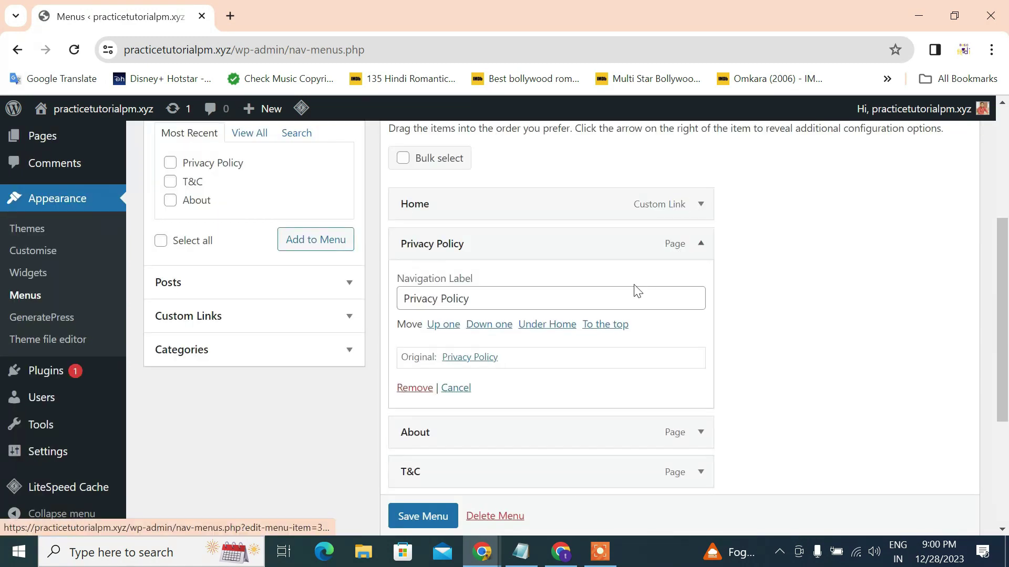
left_click(426, 391)
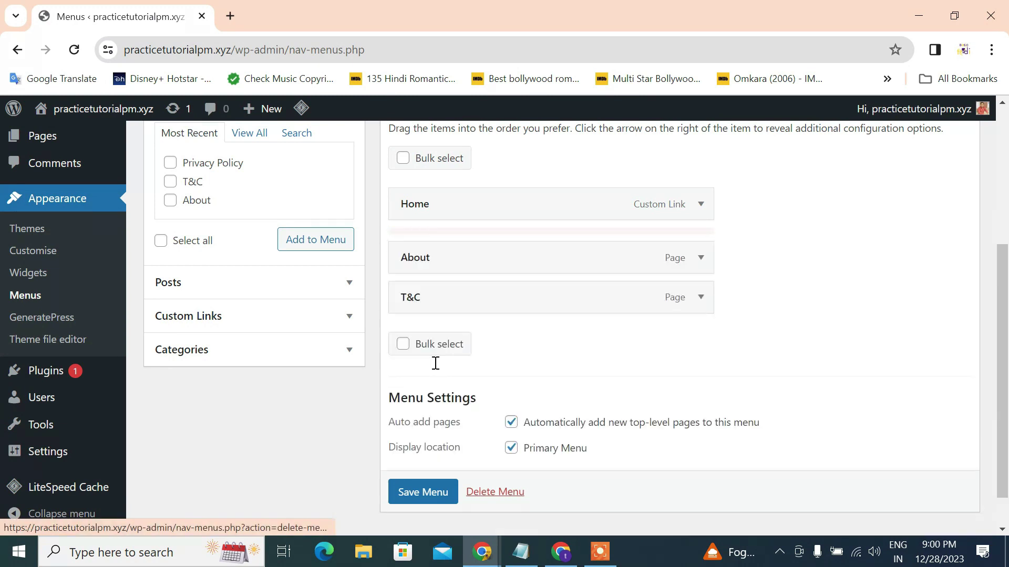
left_click(702, 244)
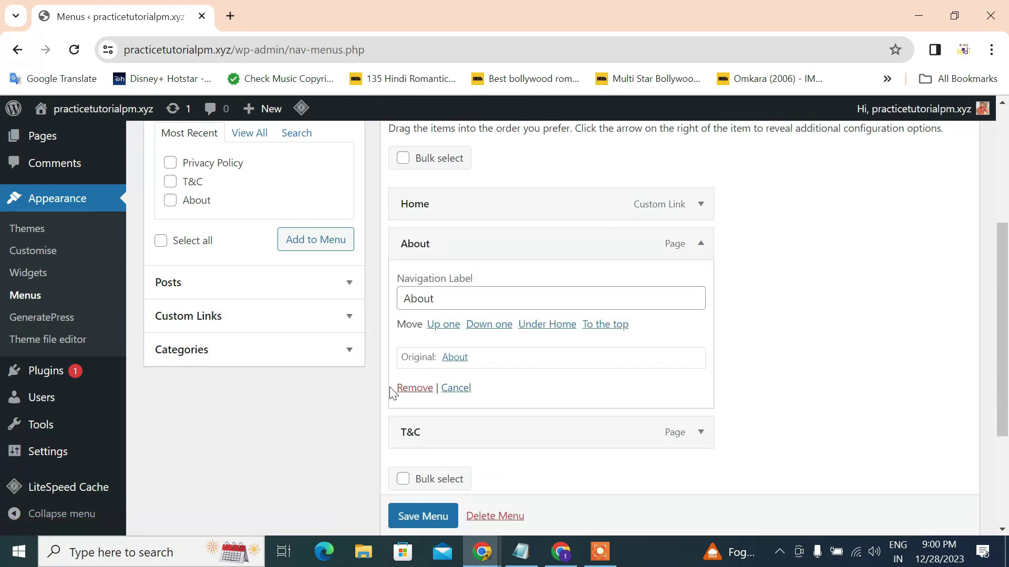
left_click(412, 389)
left_click(701, 253)
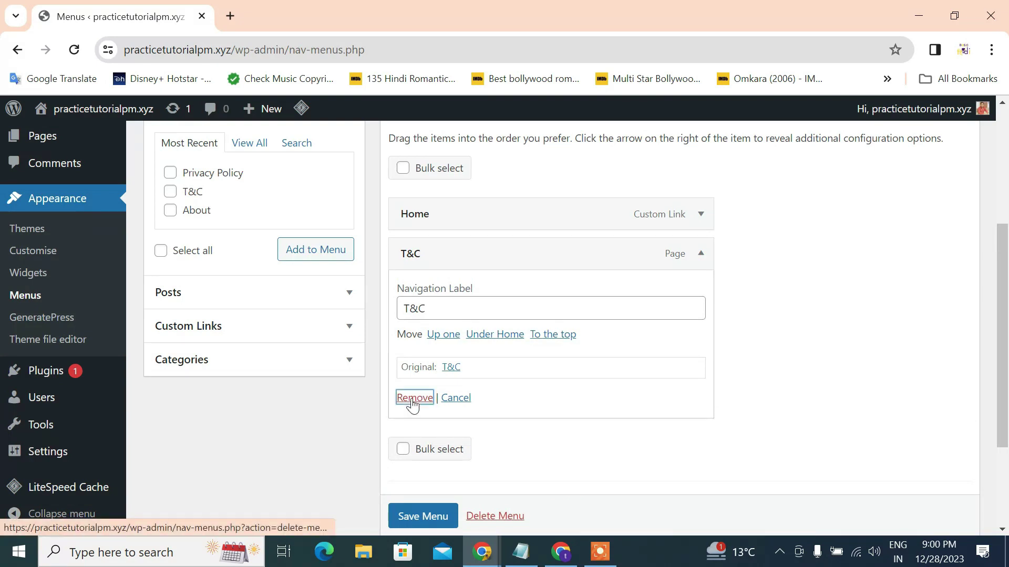
left_click(413, 399)
left_click(439, 449)
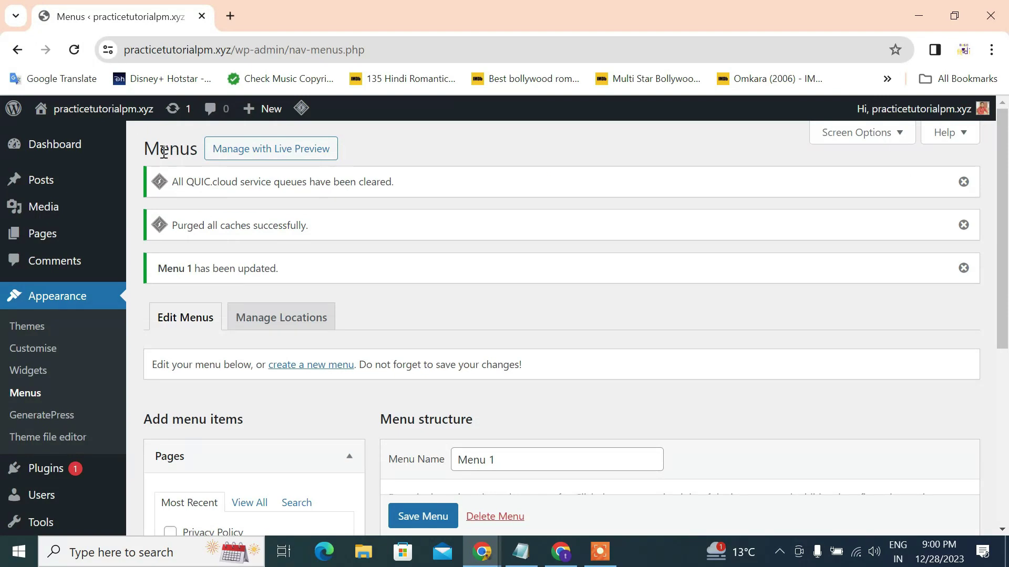
- View the site's home page in a new tab and close the Incognito window holding the cryptocurrency post
middle_click(67, 139)
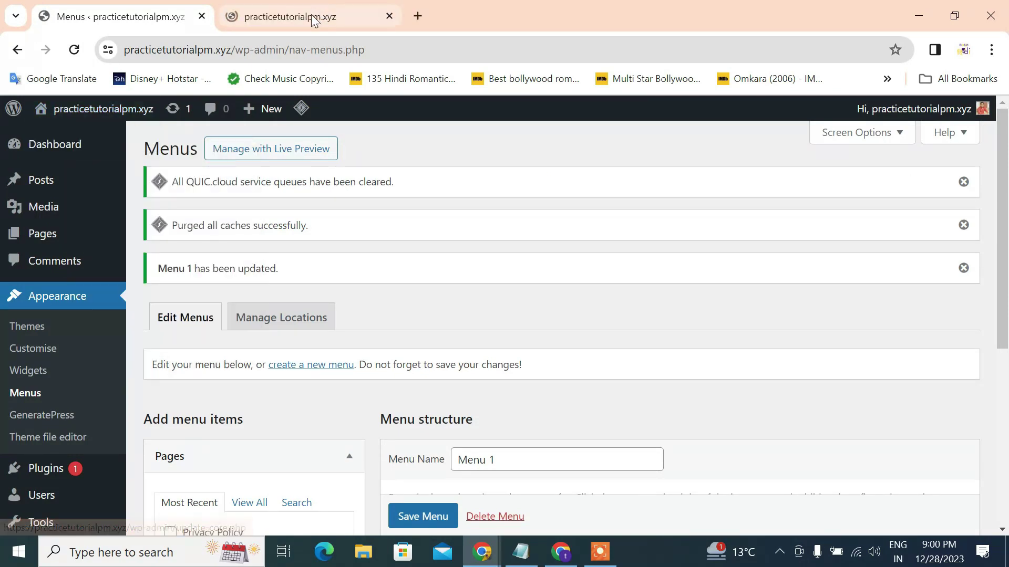
left_click(314, 19)
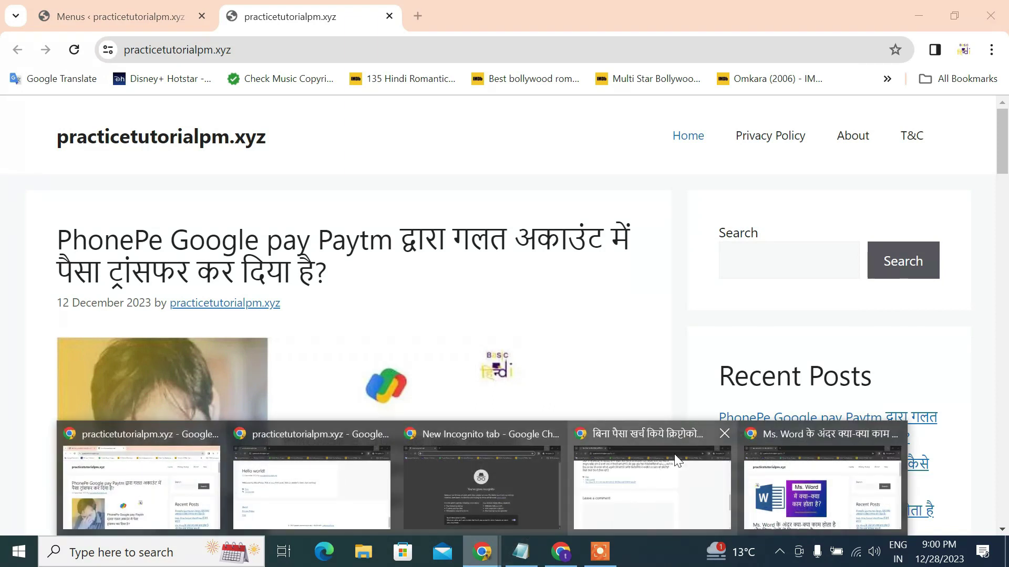
left_click(721, 436)
- Return to the Menus page and save Menu 1 again
key("ctrl+shift+Tab")
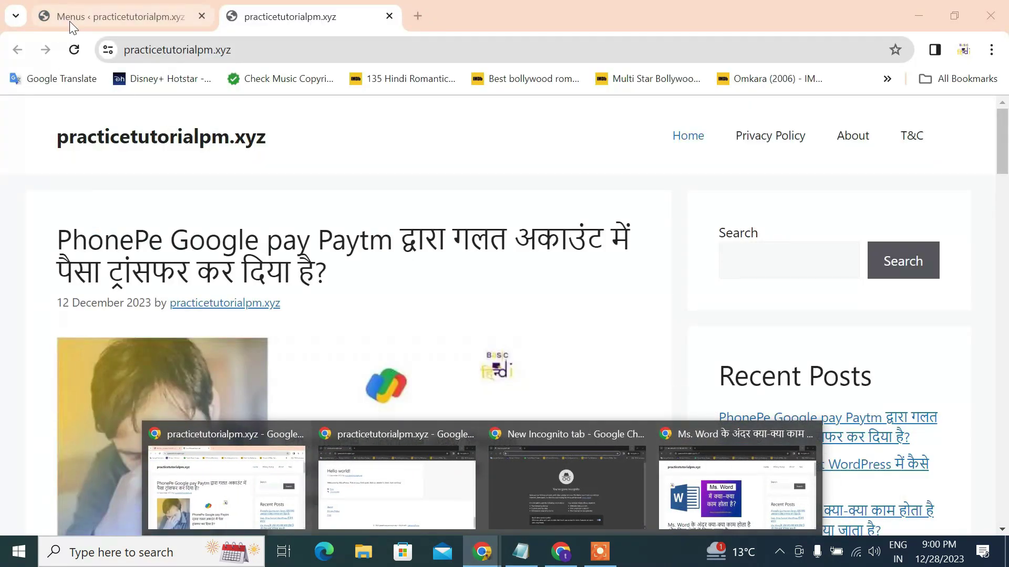
left_click(420, 515)
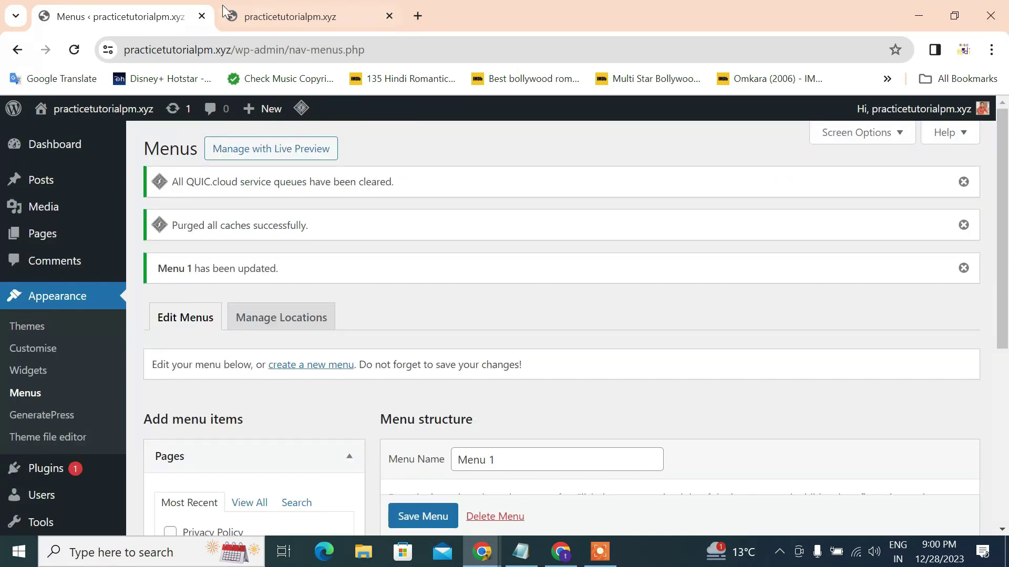
- Load practicetutorialpm.xyz in a new Incognito window and check the header menu on the home page
left_click(226, 11)
left_click(268, 46)
key("ctrl+c")
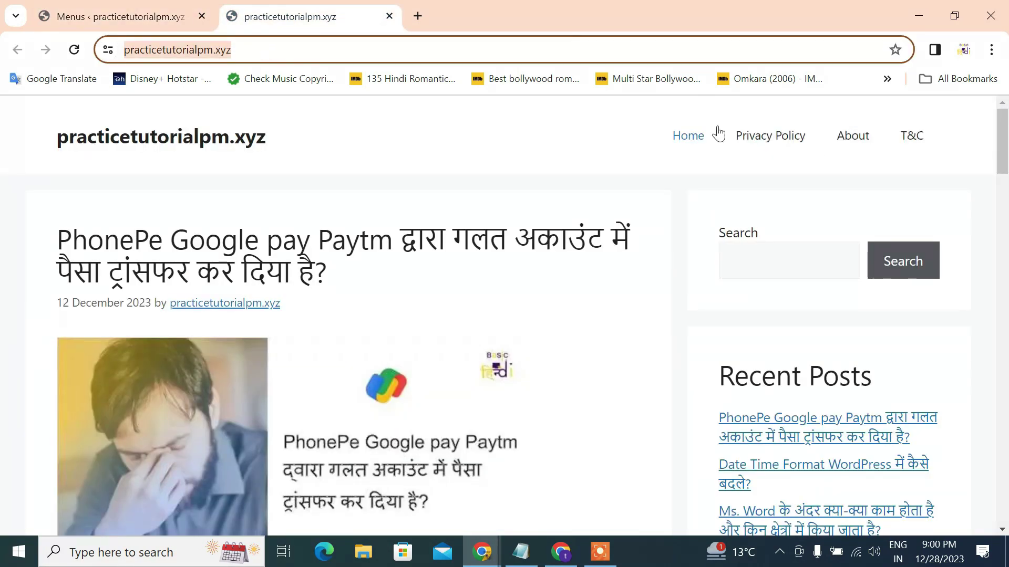
left_click(991, 49)
left_click(894, 130)
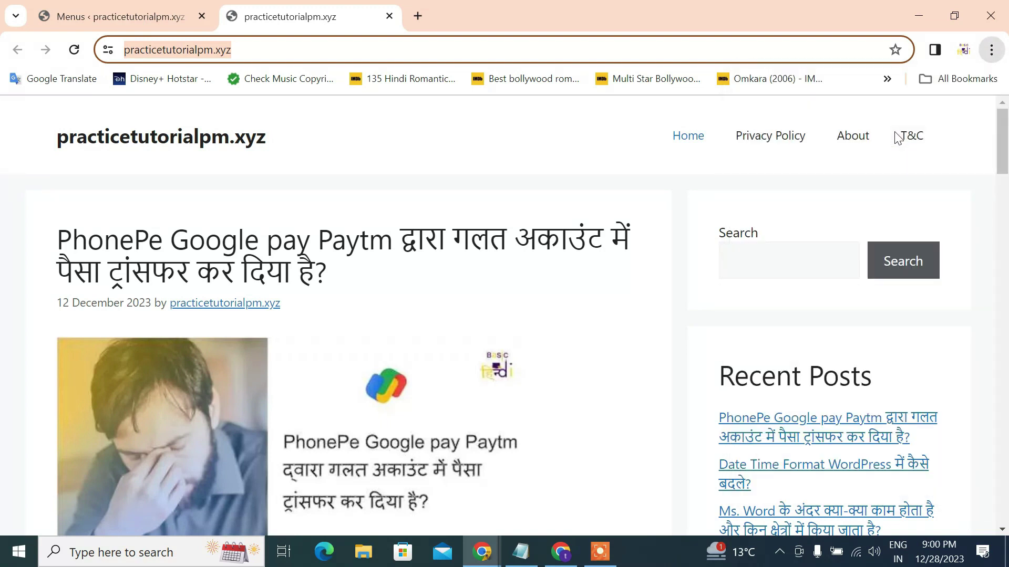
key("ctrl+v")
key("Return")
scroll(452, 158, "down", 4)
scroll(366, 177, "up", 4)
left_click(908, 136)
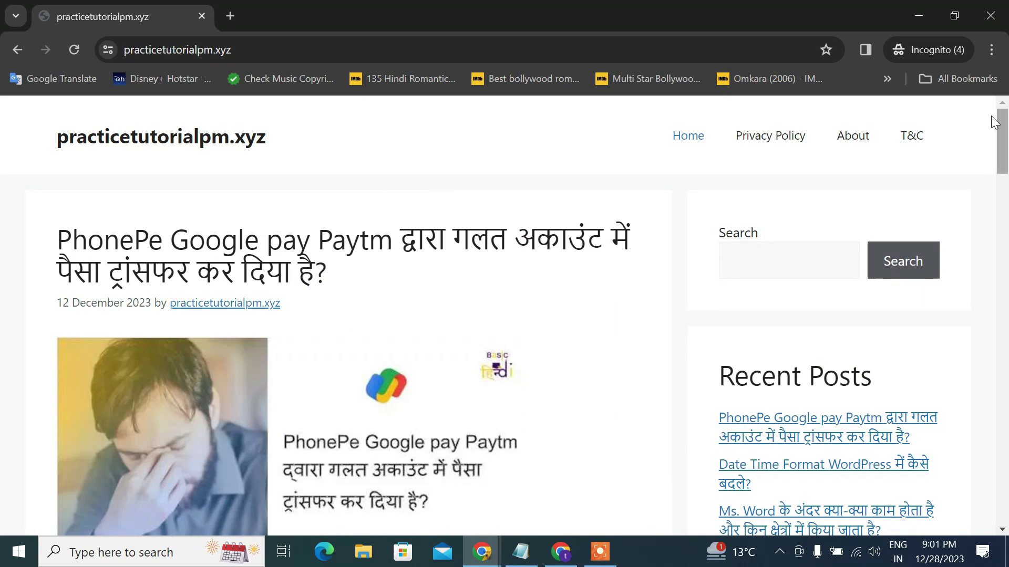
- Clear the browser's history, cookies and cached files for the Last 24 Hours and return to the site's home page tab
key("alt+Tab")
left_click(992, 50)
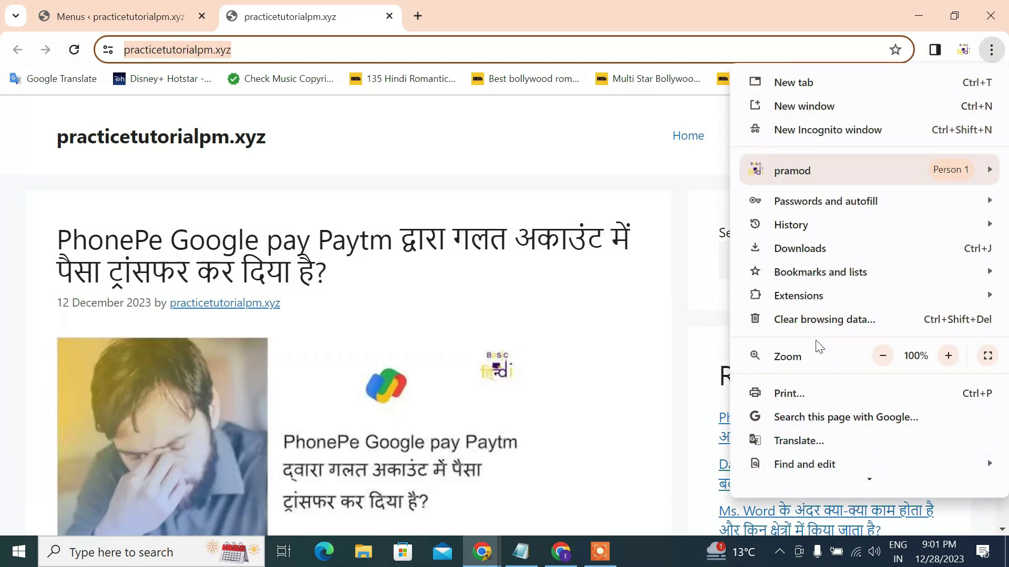
left_click(831, 323)
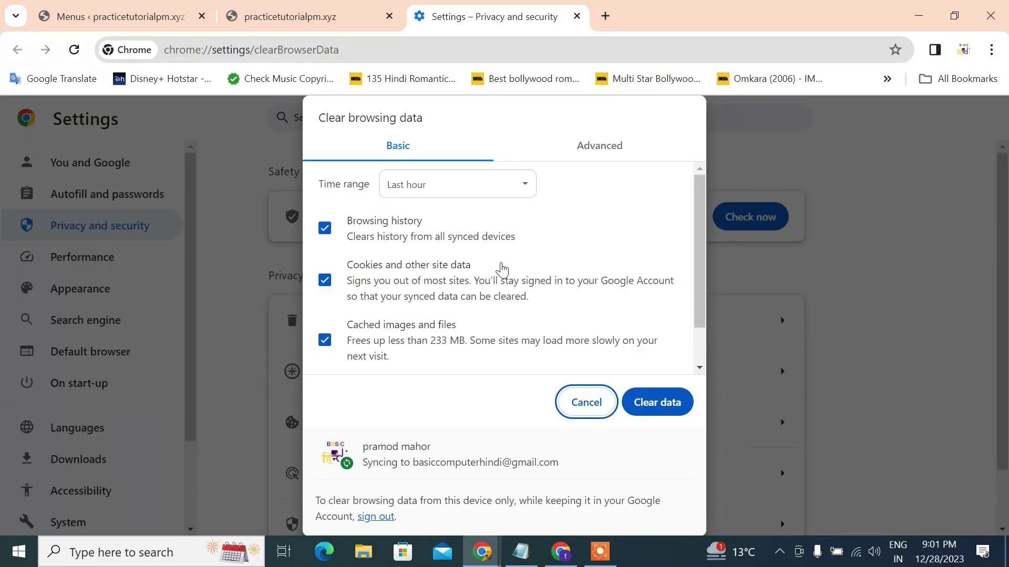
left_click(457, 188)
left_click(449, 220)
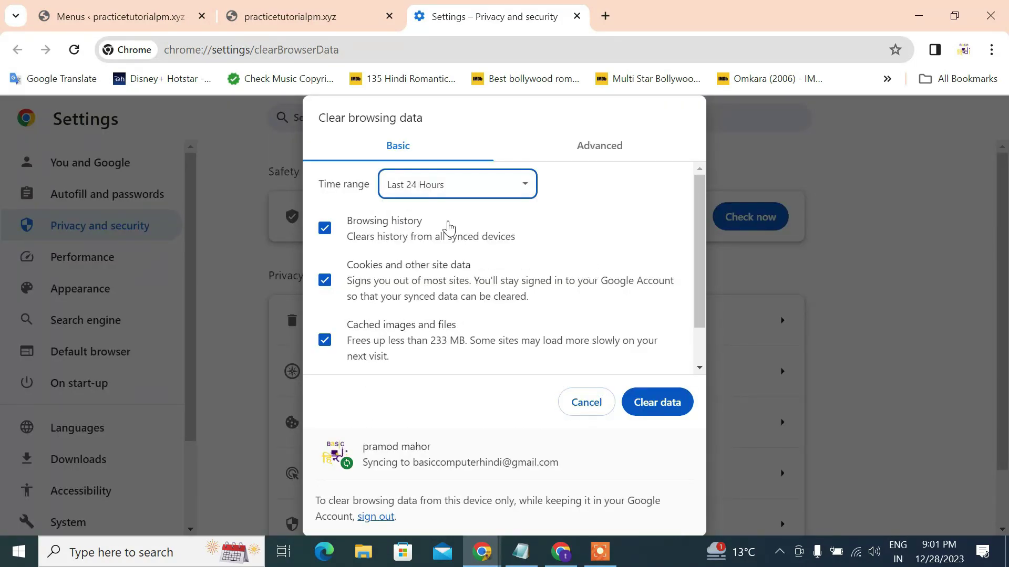
left_click(651, 403)
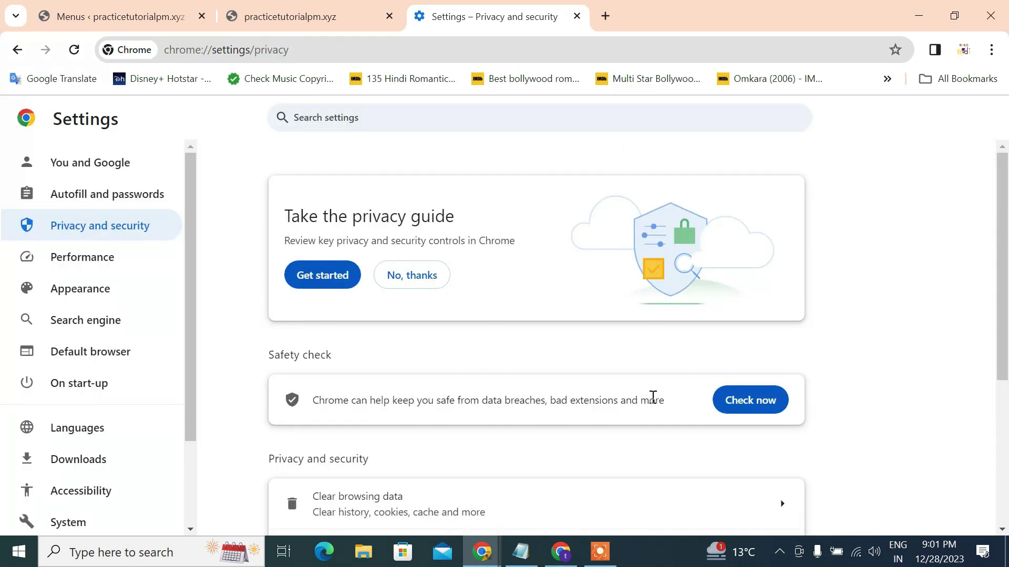
left_click(257, 7)
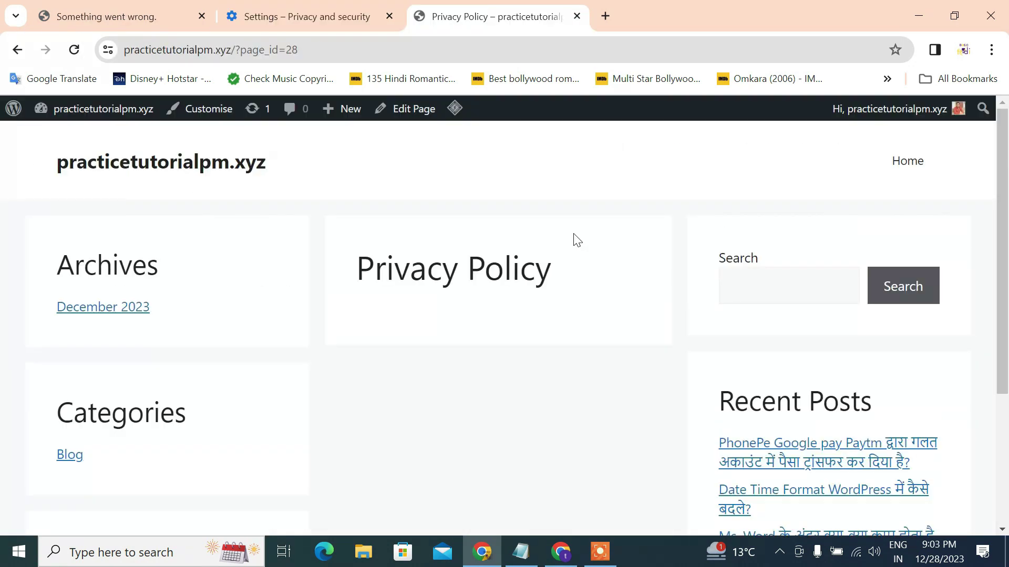